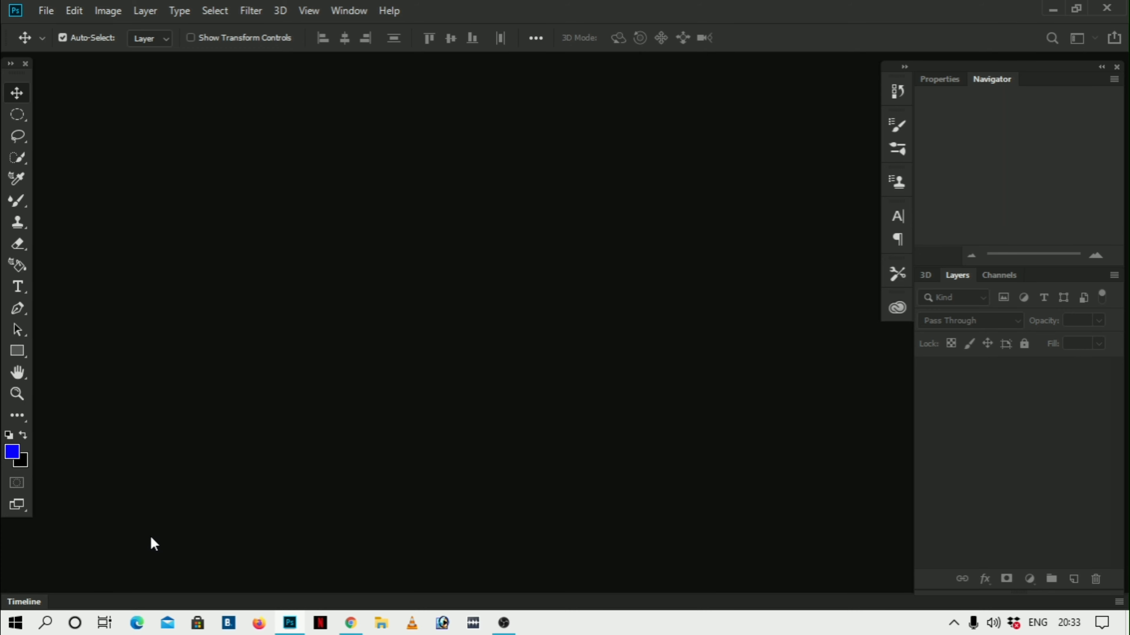
Create a blank white 4 × 5 inch, 300 ppi document and enlarge its window.
{"action": "key", "text": "ctrl+n"}
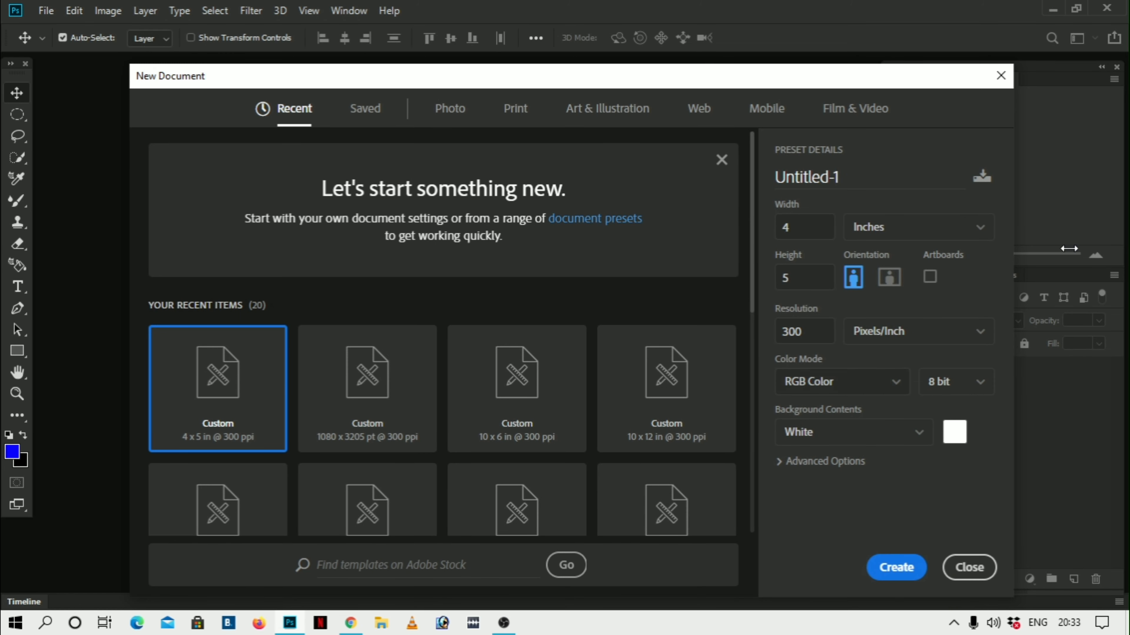
{"action": "left_click", "coordinate": [895, 568]}
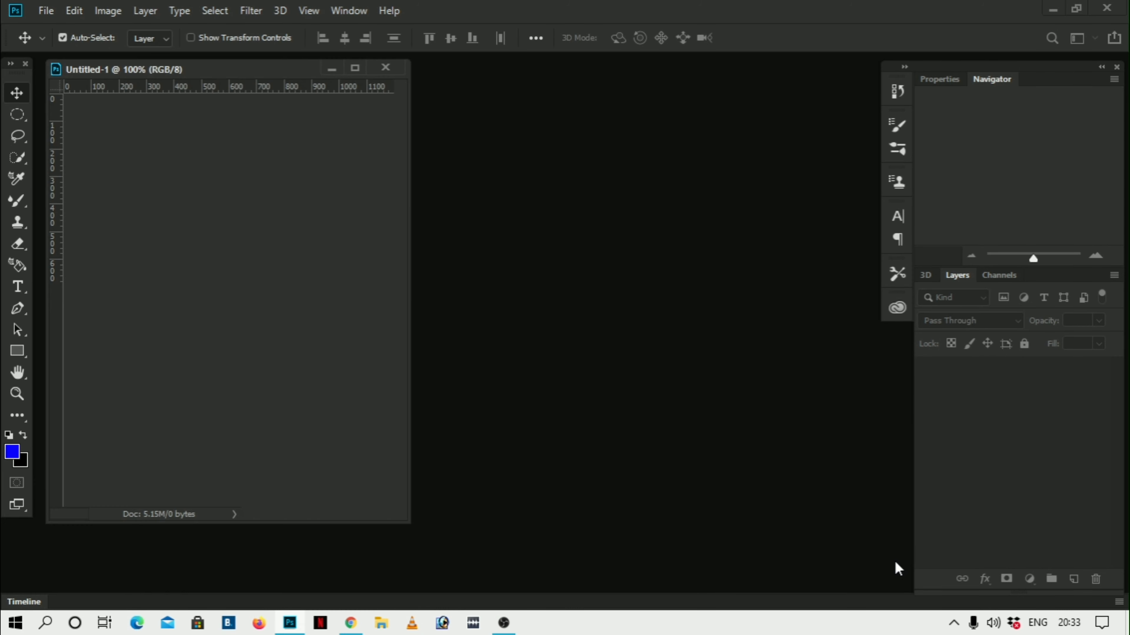
{"action": "left_click_drag", "start_coordinate": [404, 517], "coordinate": [883, 571]}
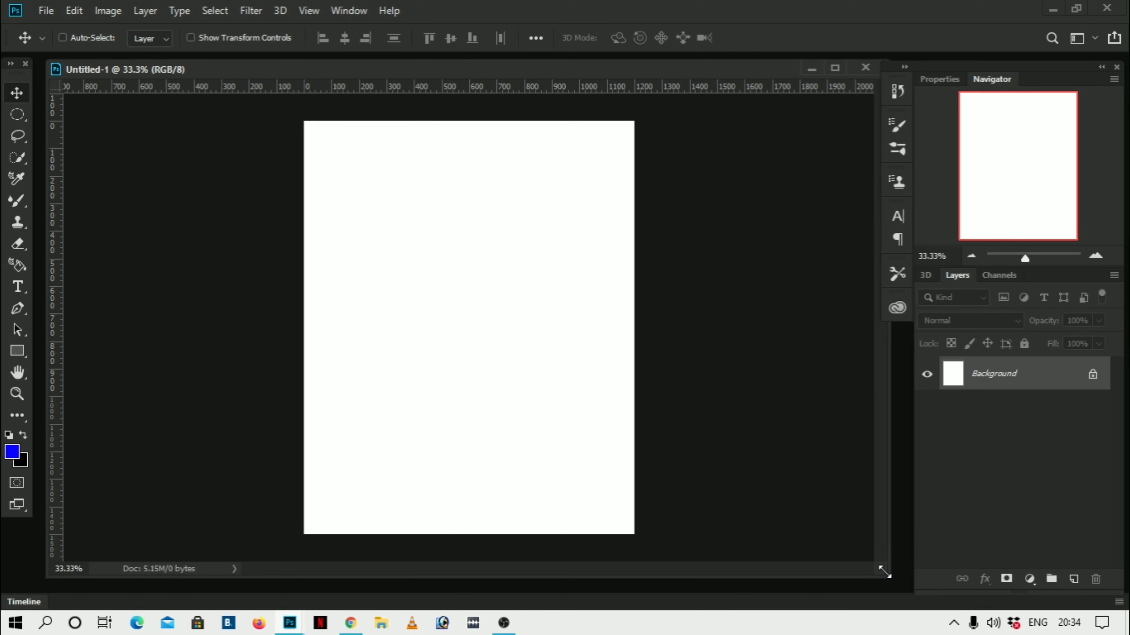
Open the wallpaperflare city skyline image, accepting the missing colour profile.
{"action": "key", "text": "ctrl+o"}
{"action": "scroll", "coordinate": [310, 433], "scroll_direction": "down", "scroll_amount": 5}
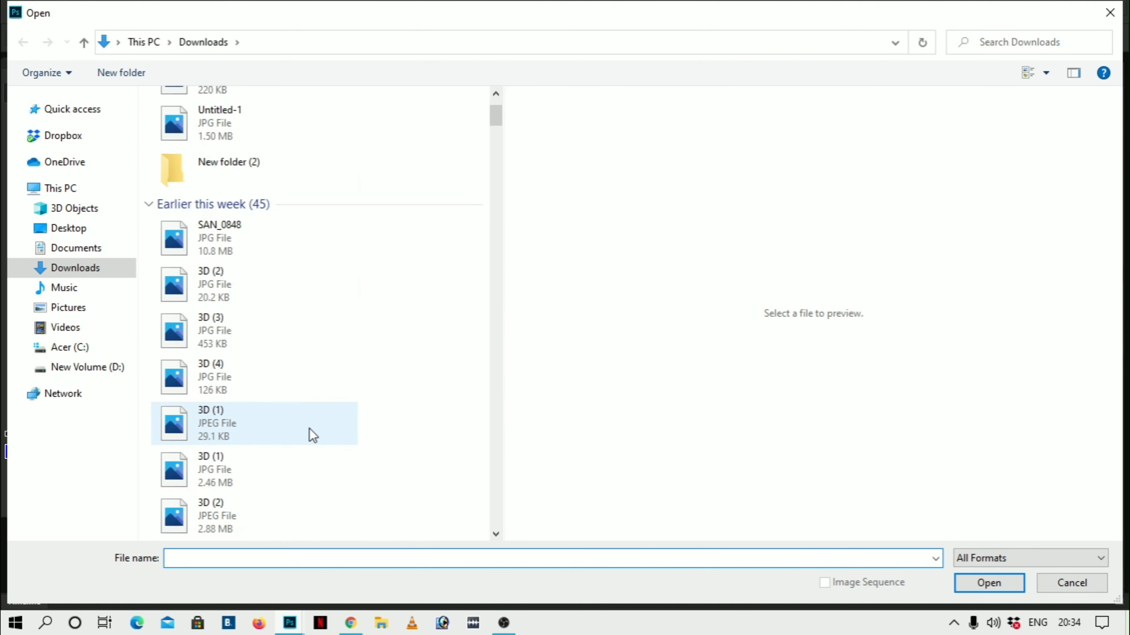
{"action": "scroll", "coordinate": [325, 445], "scroll_direction": "down", "scroll_amount": 5}
{"action": "scroll", "coordinate": [351, 474], "scroll_direction": "down", "scroll_amount": 5}
{"action": "scroll", "coordinate": [356, 481], "scroll_direction": "down", "scroll_amount": 5}
{"action": "scroll", "coordinate": [353, 436], "scroll_direction": "down", "scroll_amount": 5}
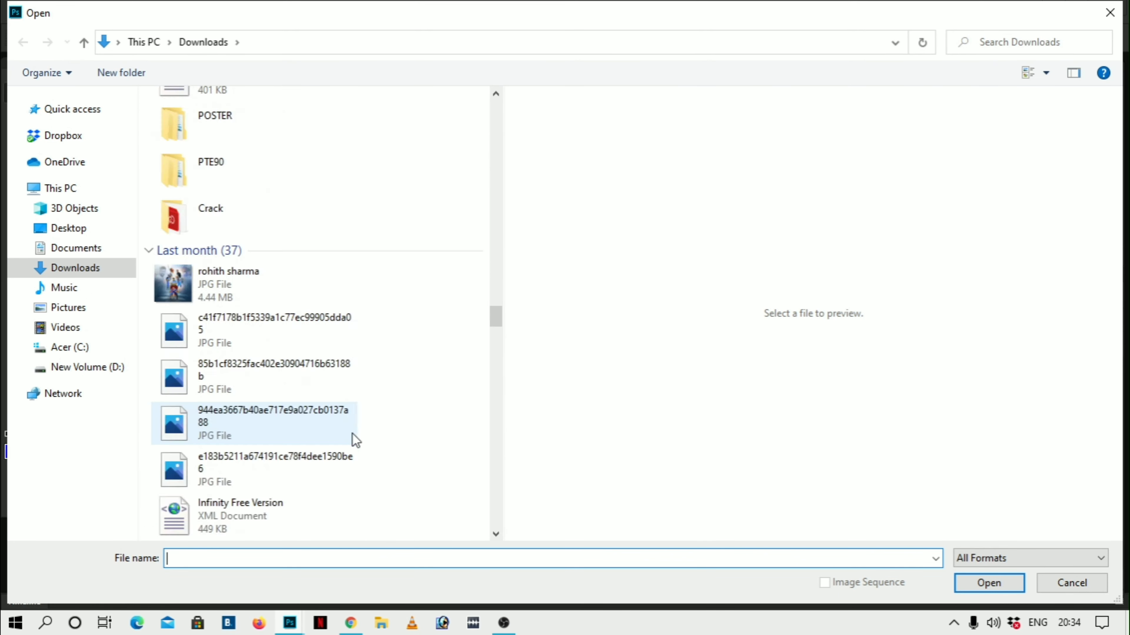
{"action": "scroll", "coordinate": [353, 456], "scroll_direction": "down", "scroll_amount": 5}
{"action": "scroll", "coordinate": [311, 391], "scroll_direction": "down", "scroll_amount": 5}
{"action": "scroll", "coordinate": [275, 388], "scroll_direction": "down", "scroll_amount": 5}
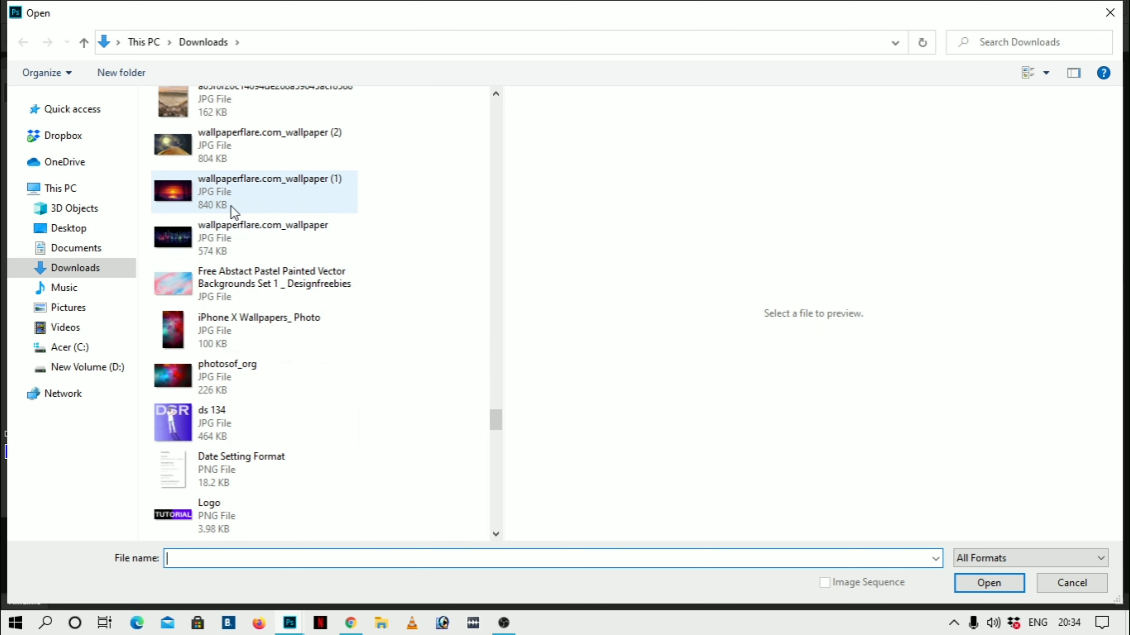
{"action": "left_click", "coordinate": [989, 583]}
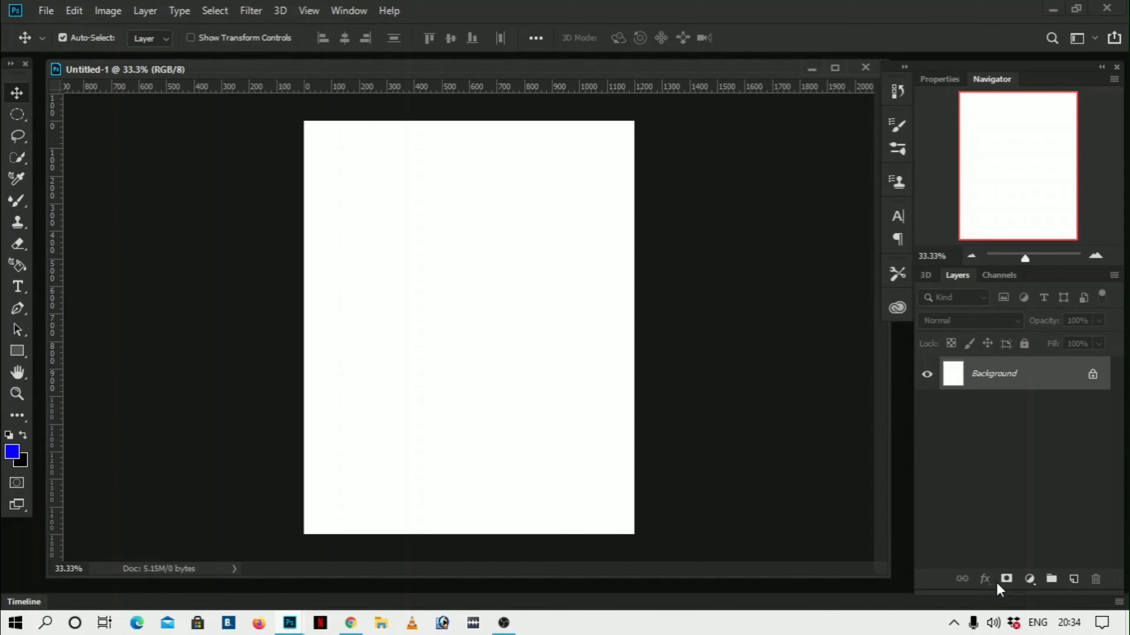
{"action": "left_click", "coordinate": [659, 316]}
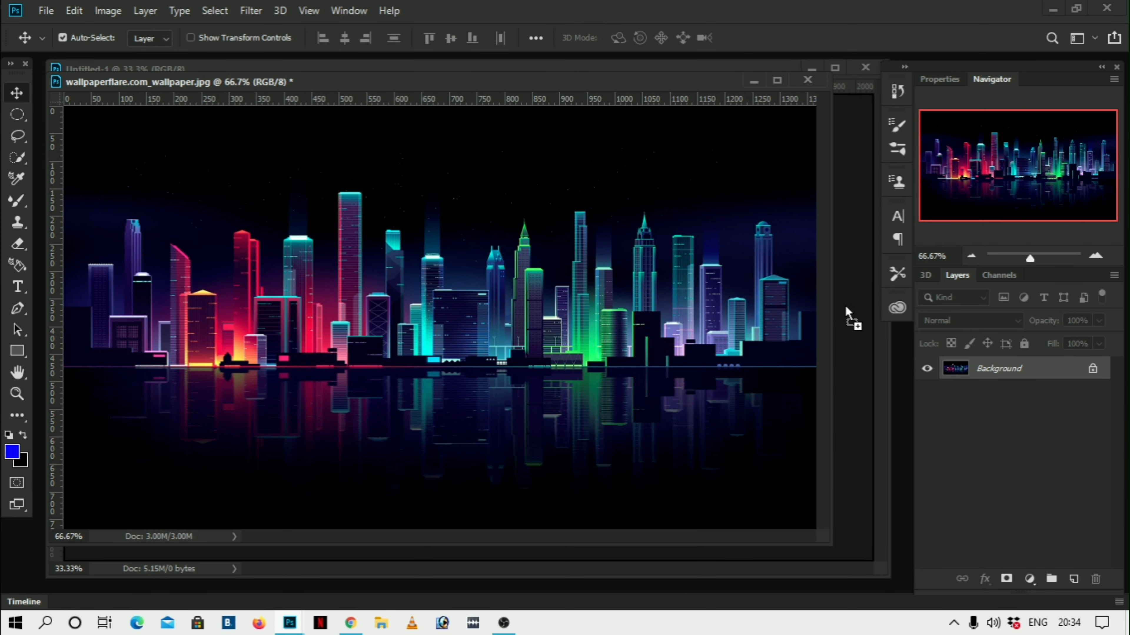
Drag the city image into Untitled-1 and scale it to about 200% to cover the canvas.
{"action": "left_click", "coordinate": [849, 316]}
{"action": "left_click_drag", "start_coordinate": [850, 316], "coordinate": [804, 310]}
{"action": "left_click_drag", "start_coordinate": [622, 274], "coordinate": [321, 196]}
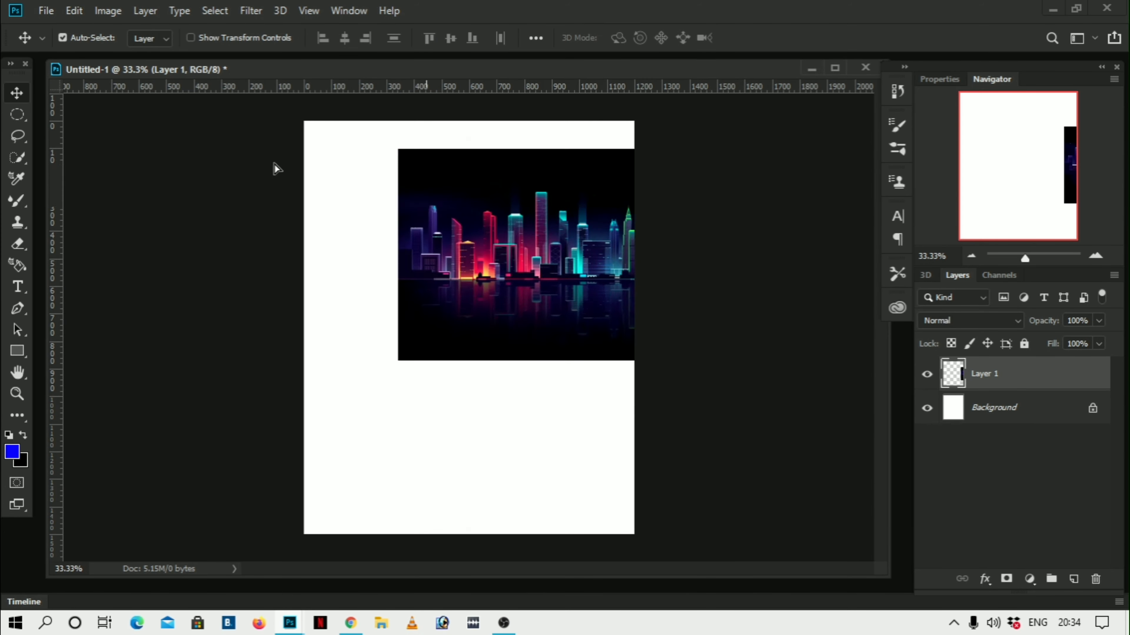
{"action": "key", "text": "ctrl+t"}
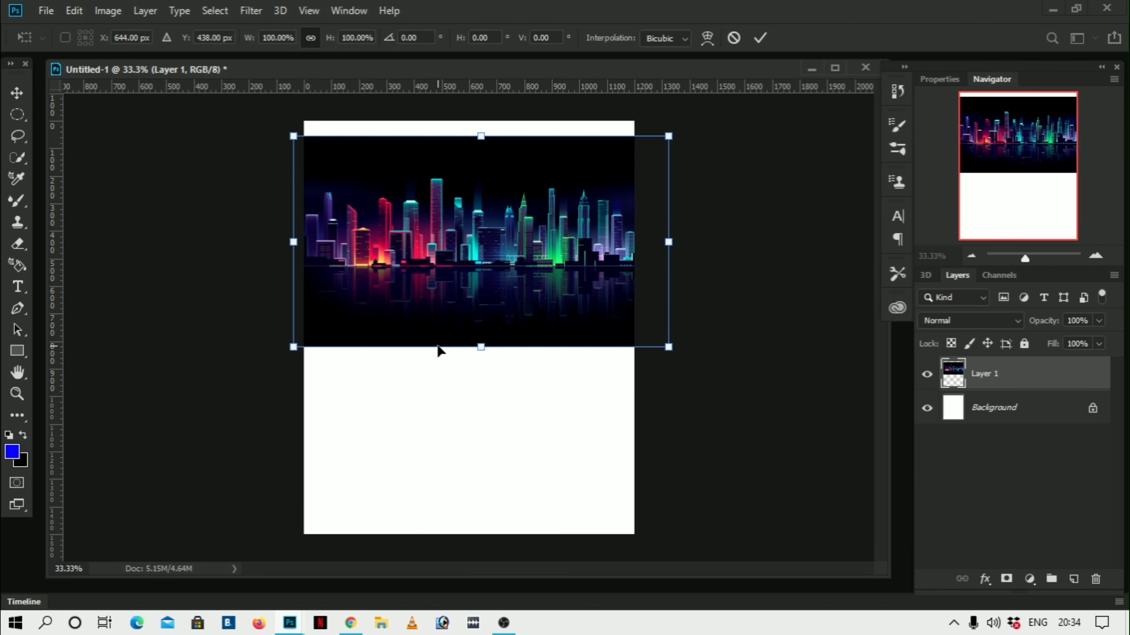
{"action": "left_click_drag", "start_coordinate": [487, 345], "coordinate": [516, 440]}
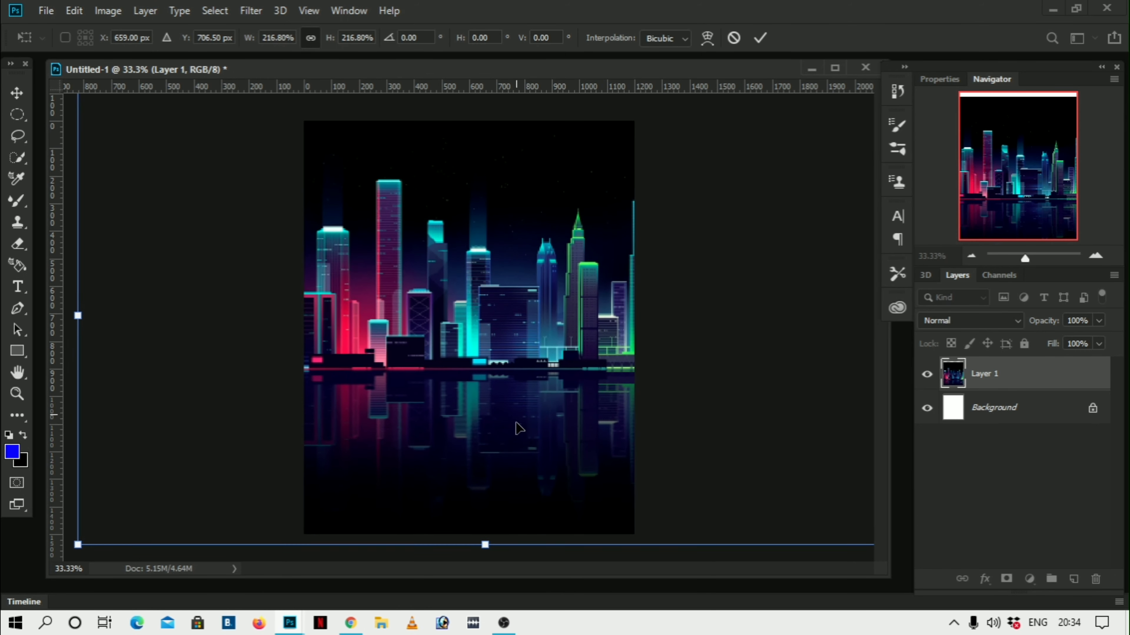
{"action": "key", "text": "ctrl+minus"}
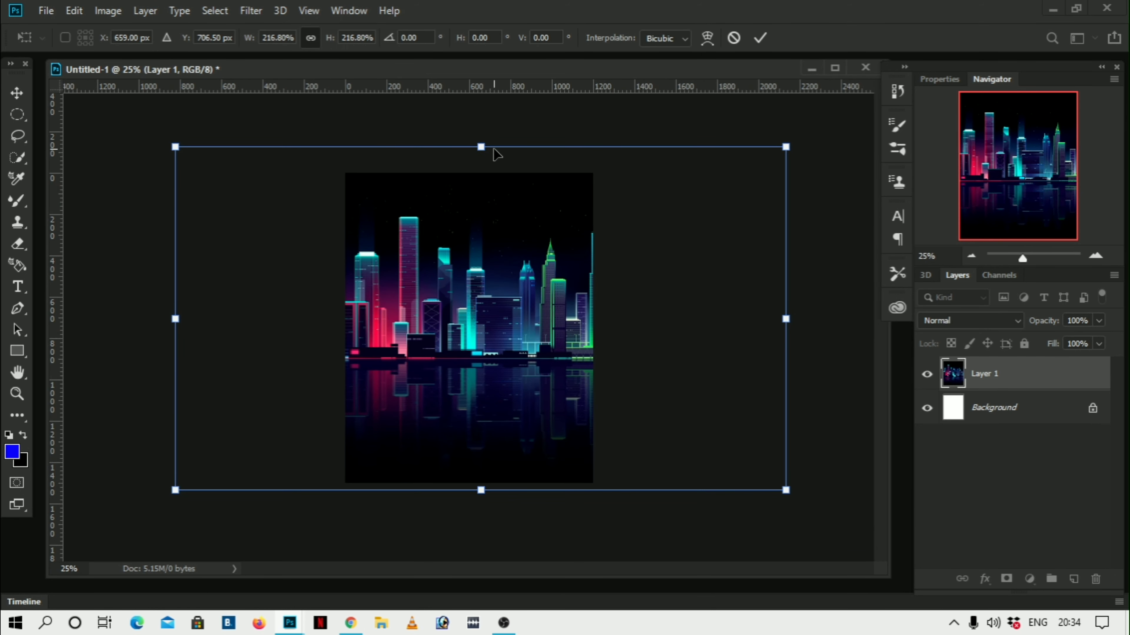
{"action": "left_click_drag", "start_coordinate": [480, 145], "coordinate": [483, 170]}
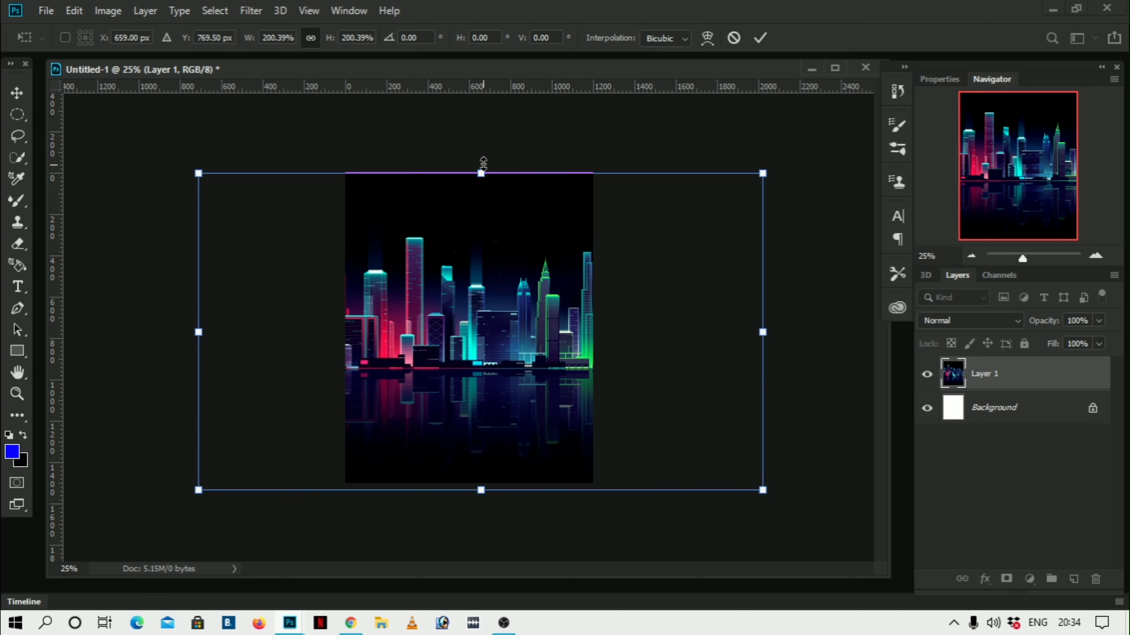
{"action": "key", "text": "Return"}
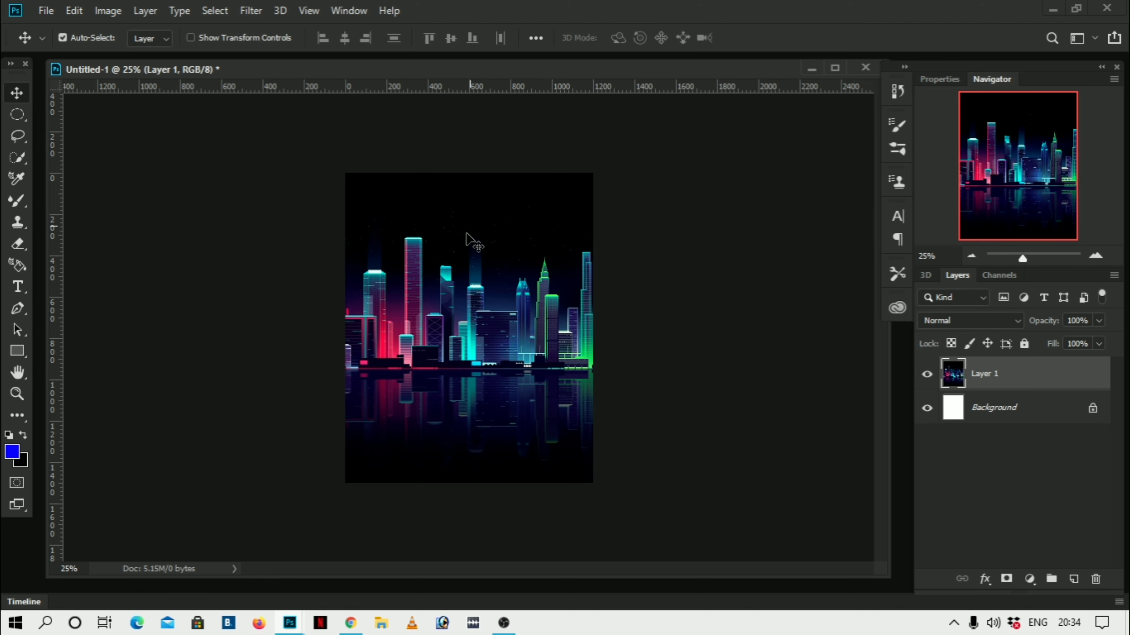
{"action": "left_click_drag", "start_coordinate": [513, 354], "coordinate": [513, 345]}
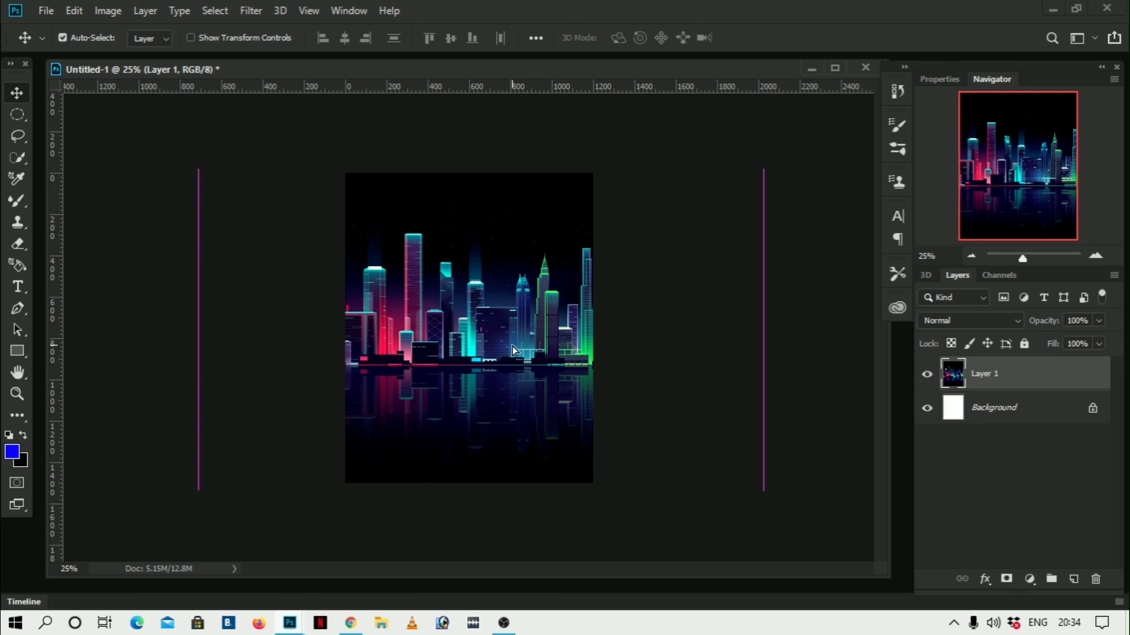
{"action": "left_click_drag", "start_coordinate": [538, 392], "coordinate": [538, 398]}
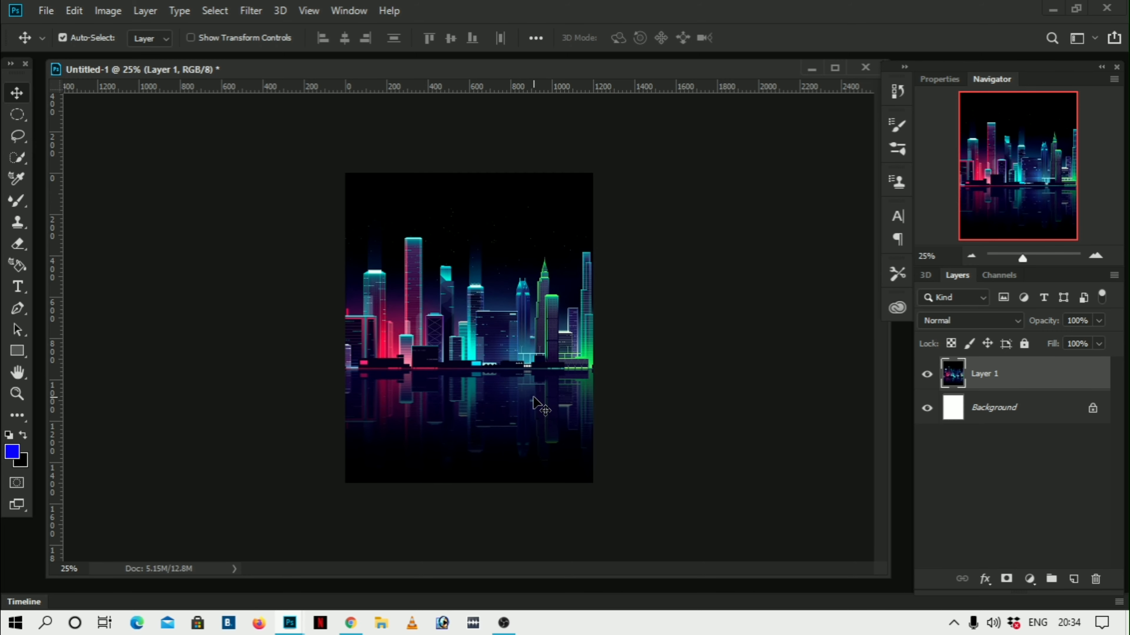
Open the SAVE_20200926_113231 man cut-out image.
{"action": "key", "text": "ctrl+o"}
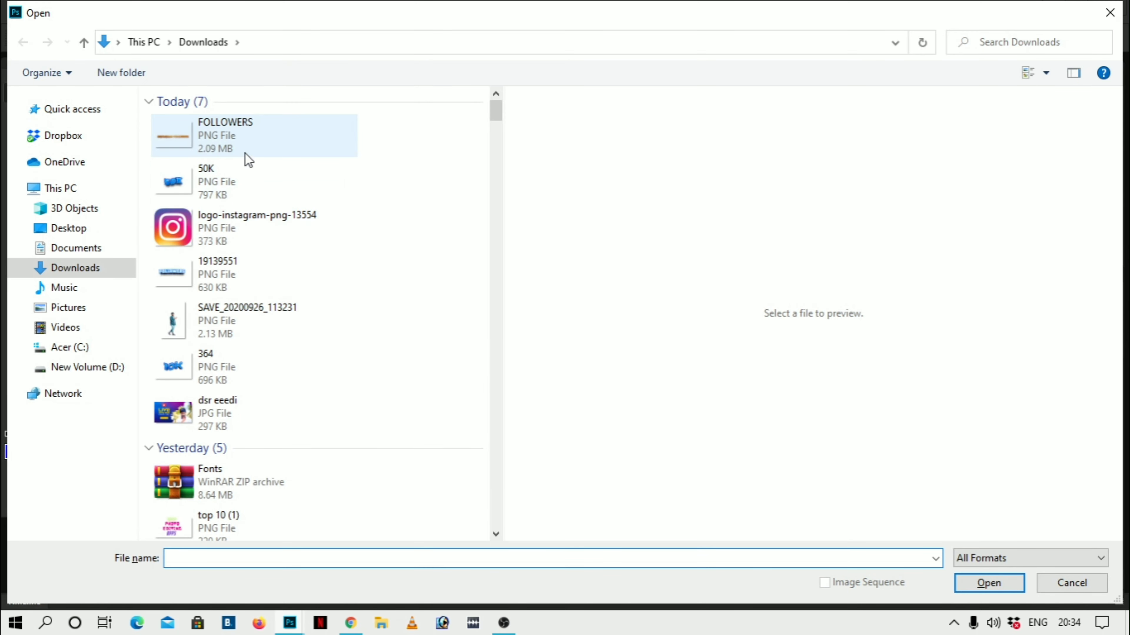
{"action": "left_click", "coordinate": [294, 330]}
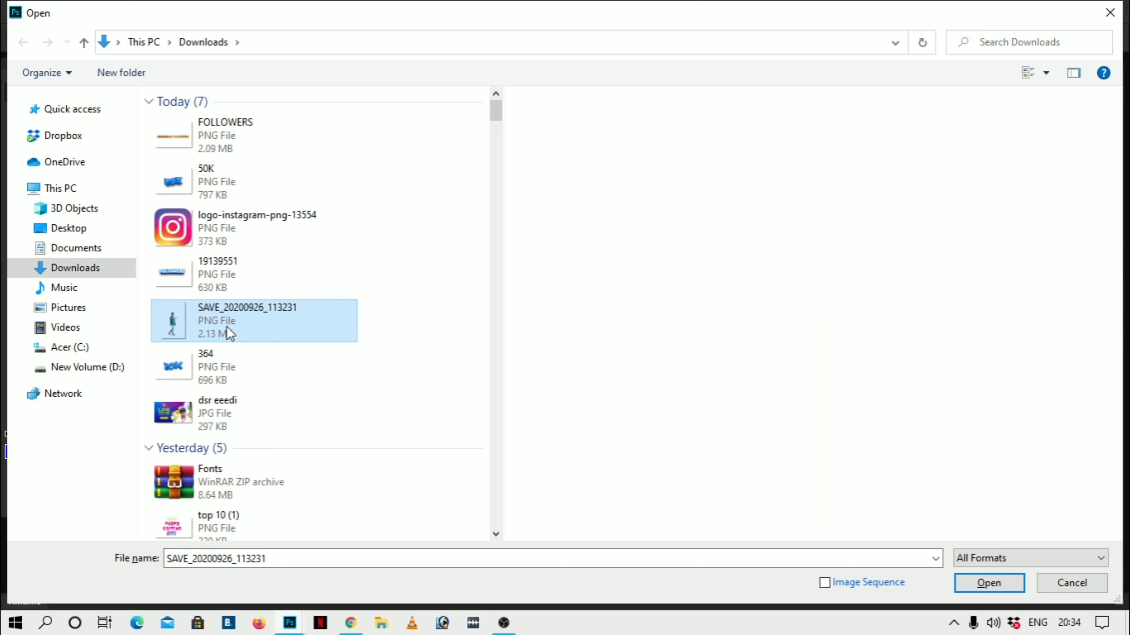
{"action": "left_click", "coordinate": [988, 586]}
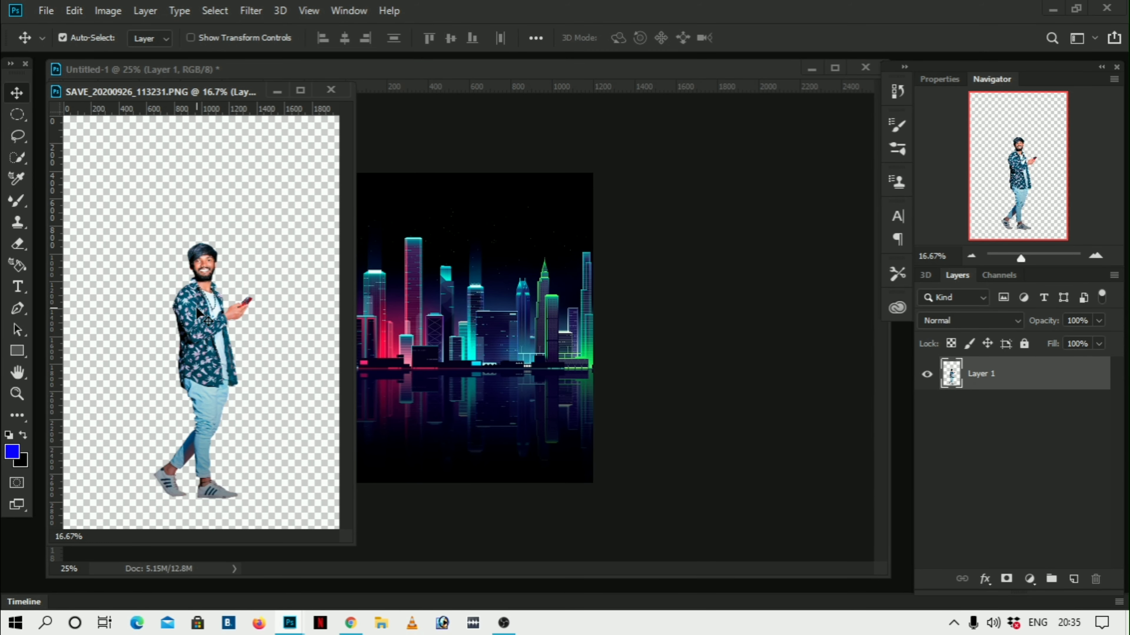
Add the man to the poster, scaled to about 49% on the skyline's right side.
{"action": "left_click_drag", "start_coordinate": [199, 313], "coordinate": [506, 304]}
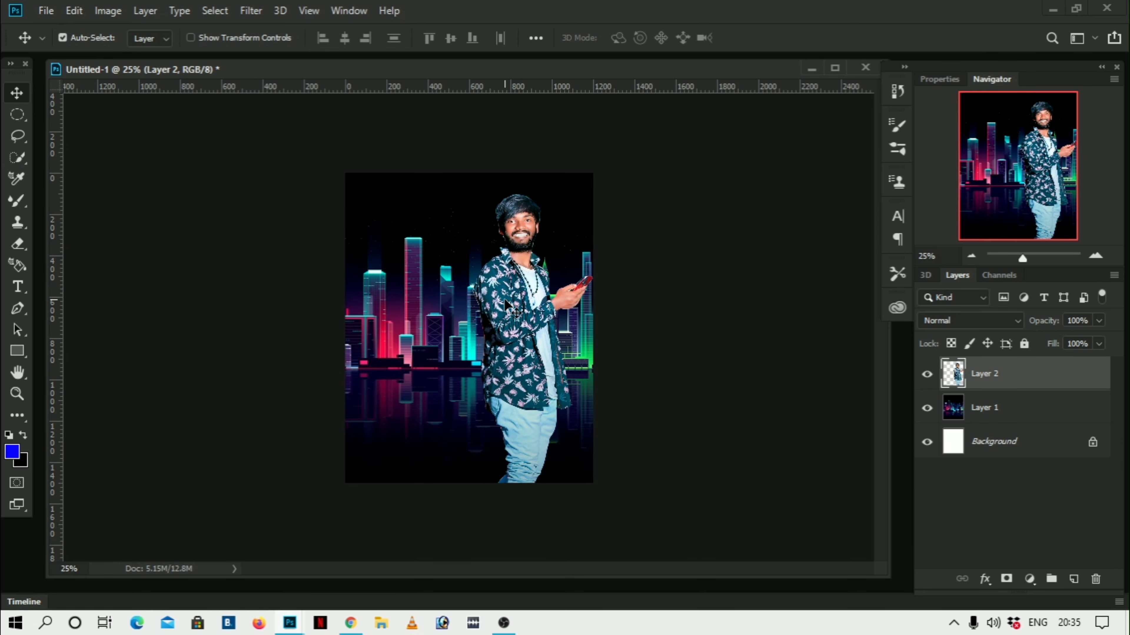
{"action": "key", "text": "ctrl+t"}
{"action": "key", "text": "ctrl+minus"}
{"action": "key", "text": "ctrl+minus"}
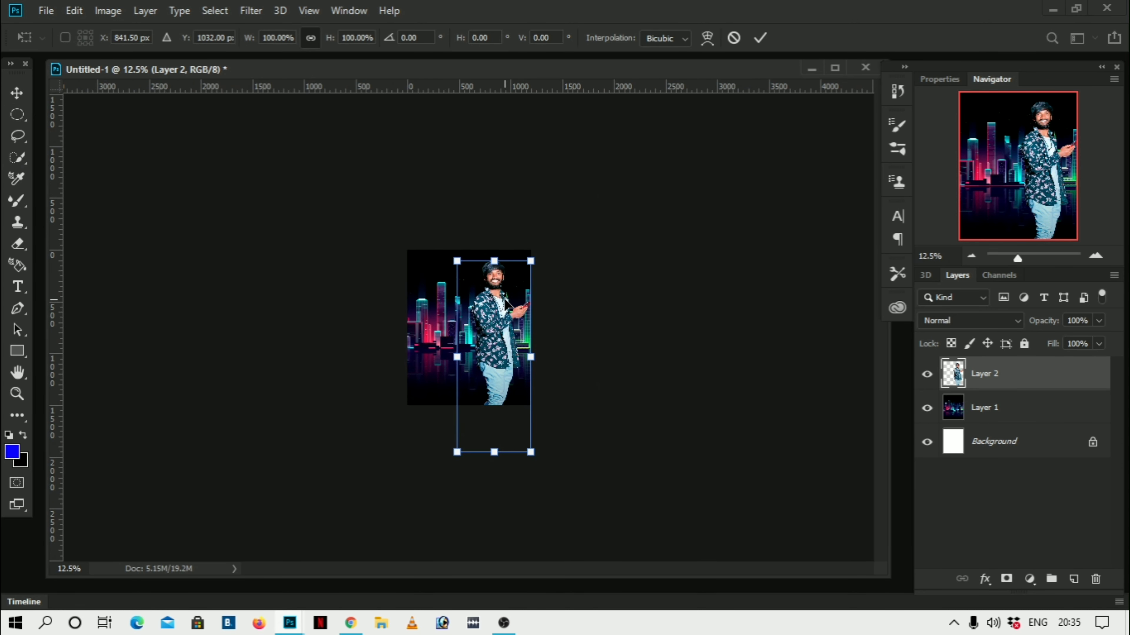
{"action": "mouse_move", "coordinate": [463, 261]}
{"action": "left_mouse_down"}
{"action": "mouse_move", "coordinate": [501, 358]}
{"action": "mouse_move", "coordinate": [515, 325]}
{"action": "left_mouse_up"}
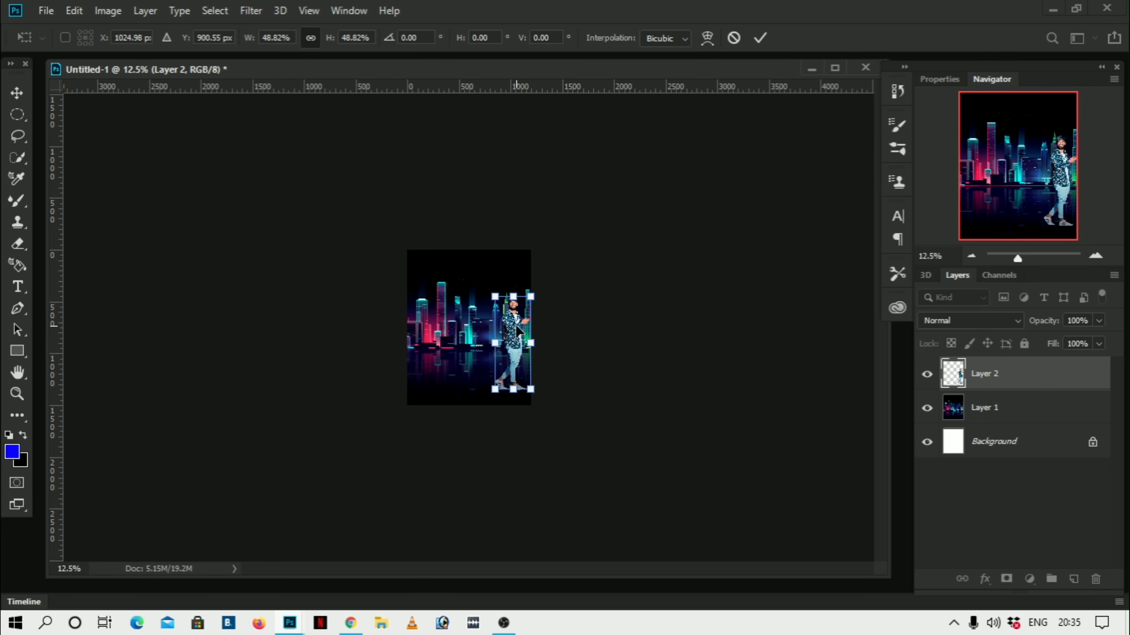
{"action": "key", "text": "Return"}
{"action": "key", "text": "ctrl+plus"}
{"action": "key", "text": "ctrl+plus"}
{"action": "key", "text": "ctrl+plus"}
{"action": "key", "text": "ctrl+plus"}
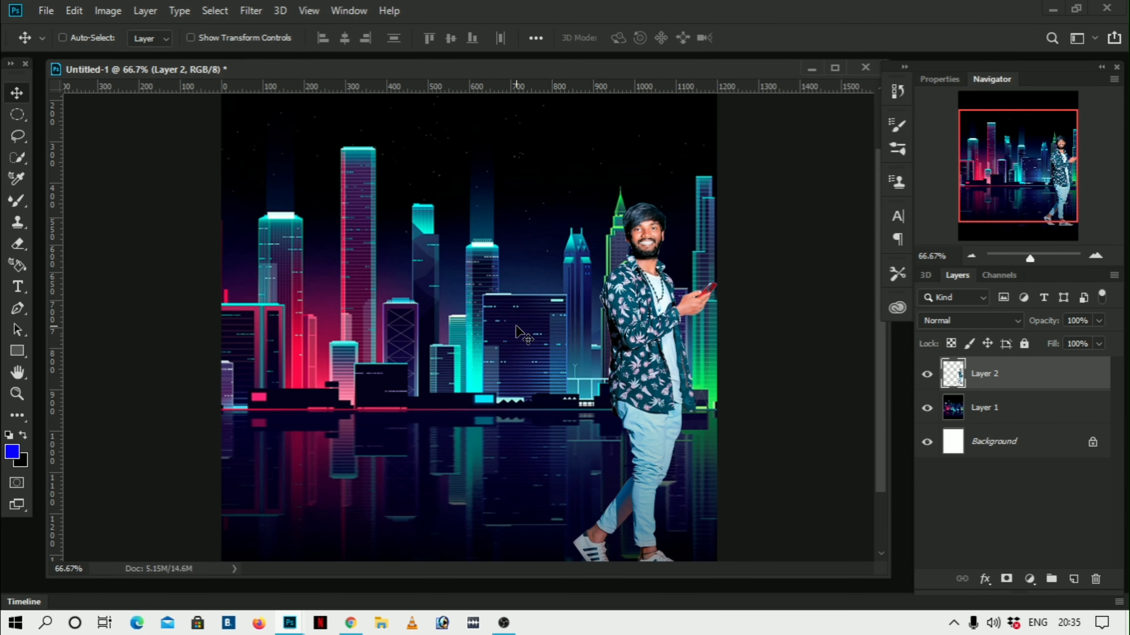
{"action": "key", "text": "ctrl+plus"}
Open the 50K image and drag it into the poster as a new layer.
{"action": "key", "text": "ctrl+o"}
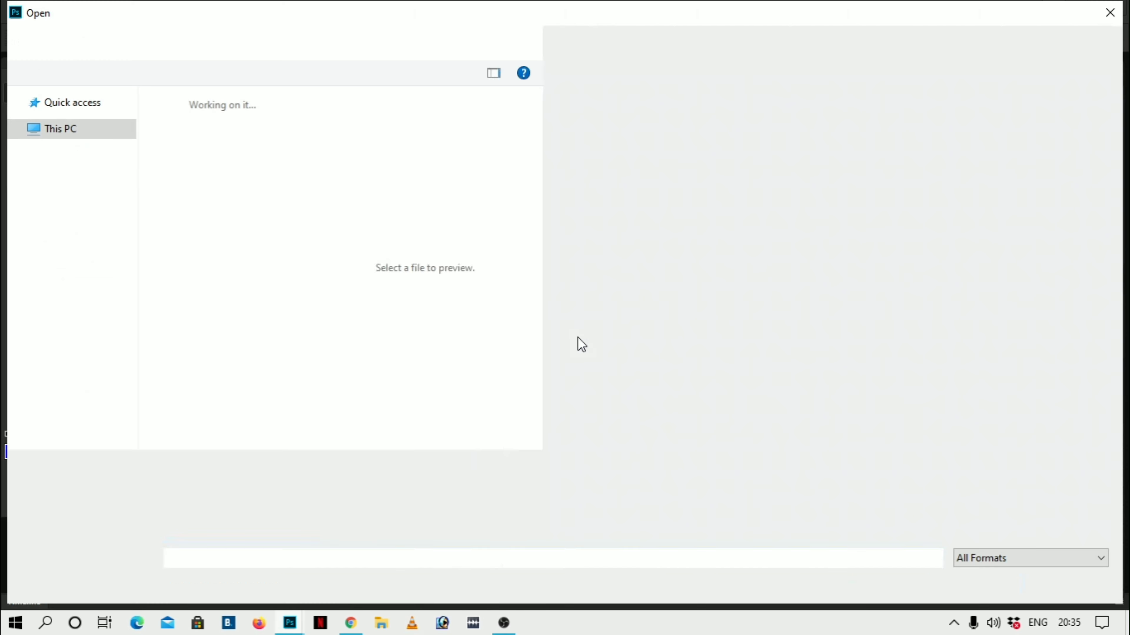
{"action": "left_click", "coordinate": [297, 140]}
{"action": "left_click", "coordinate": [282, 174]}
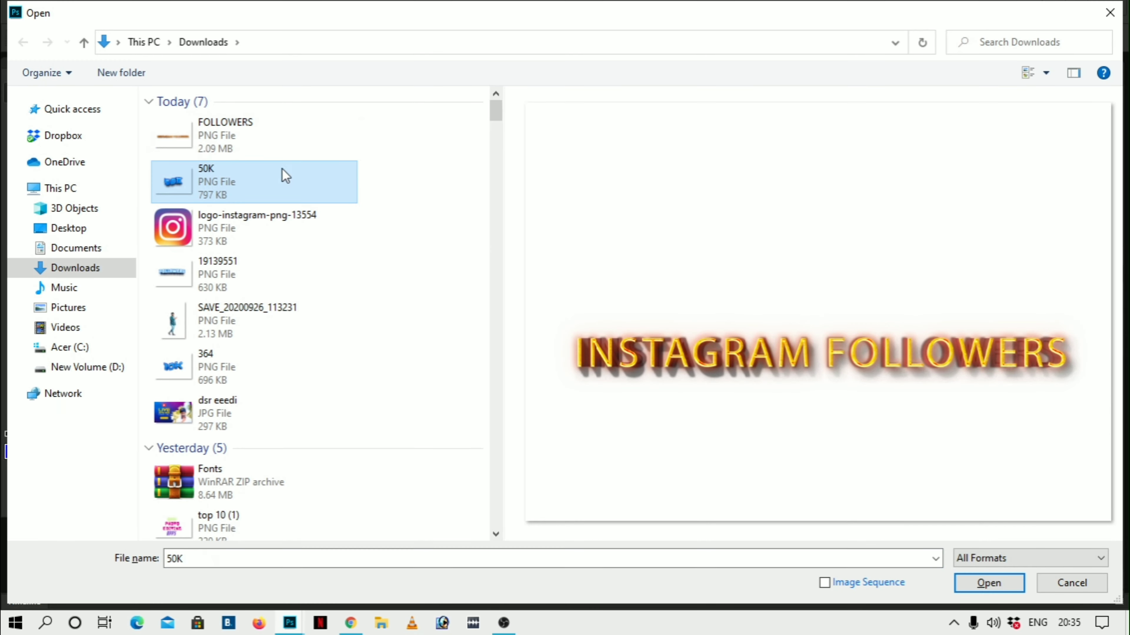
{"action": "double_click", "coordinate": [280, 186]}
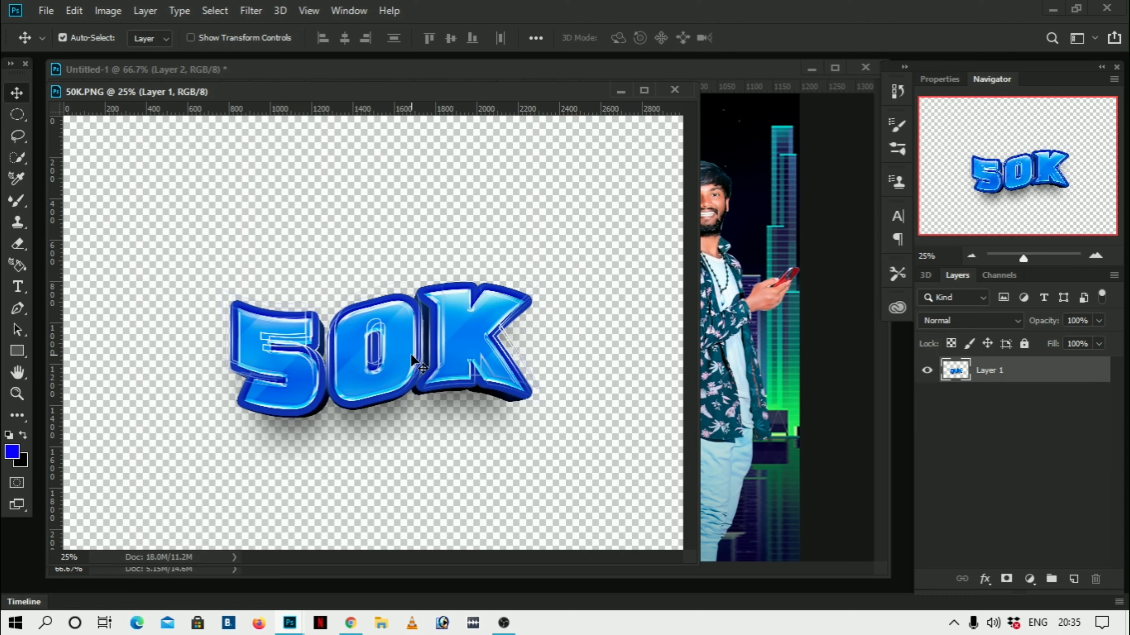
{"action": "mouse_move", "coordinate": [445, 352]}
{"action": "left_mouse_down"}
{"action": "mouse_move", "coordinate": [657, 354]}
{"action": "mouse_move", "coordinate": [560, 347]}
{"action": "left_mouse_up"}
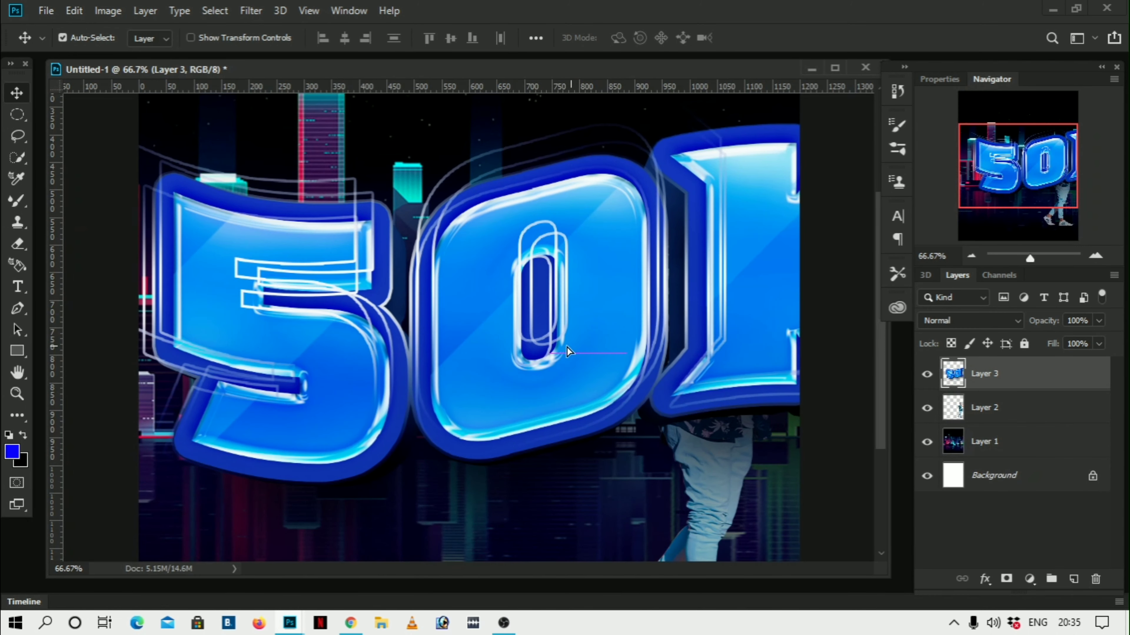
Resize the 50K and place it across the lower middle of the skyline.
{"action": "key", "text": "ctrl+t"}
{"action": "key", "text": "ctrl+minus"}
{"action": "key", "text": "ctrl+minus"}
{"action": "key", "text": "ctrl+minus"}
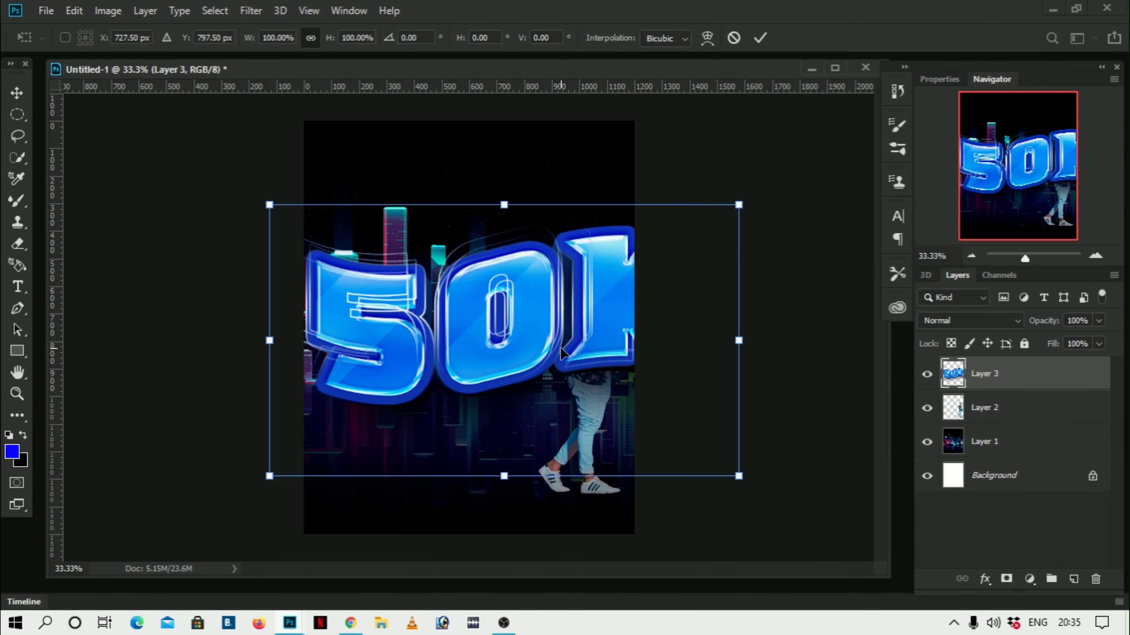
{"action": "left_click_drag", "start_coordinate": [670, 439], "coordinate": [483, 330]}
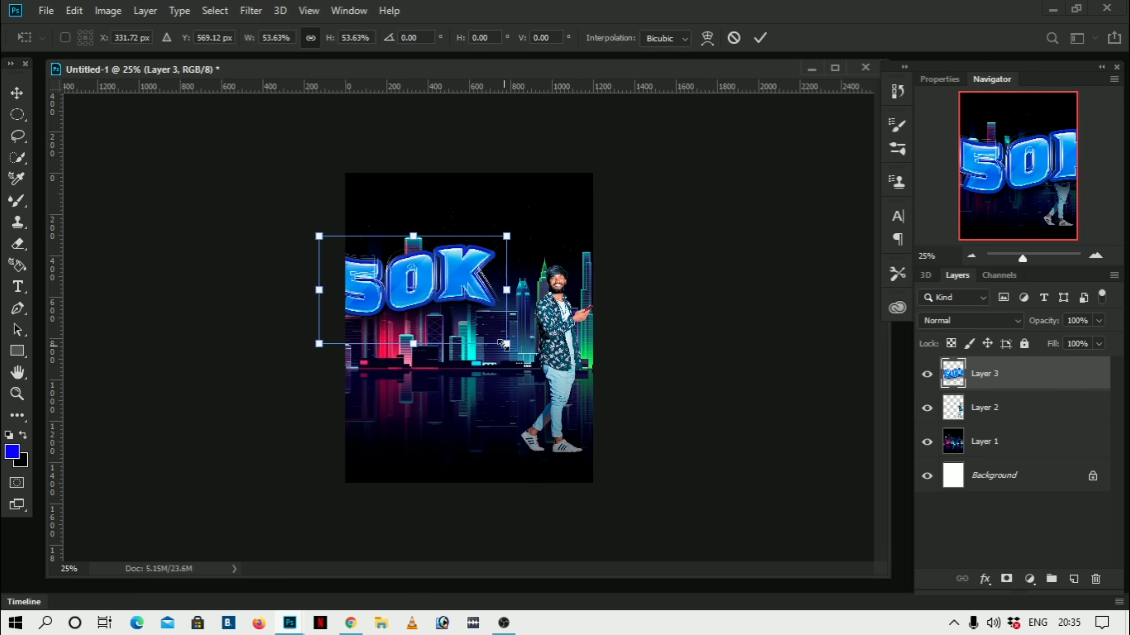
{"action": "left_click_drag", "start_coordinate": [466, 278], "coordinate": [493, 354]}
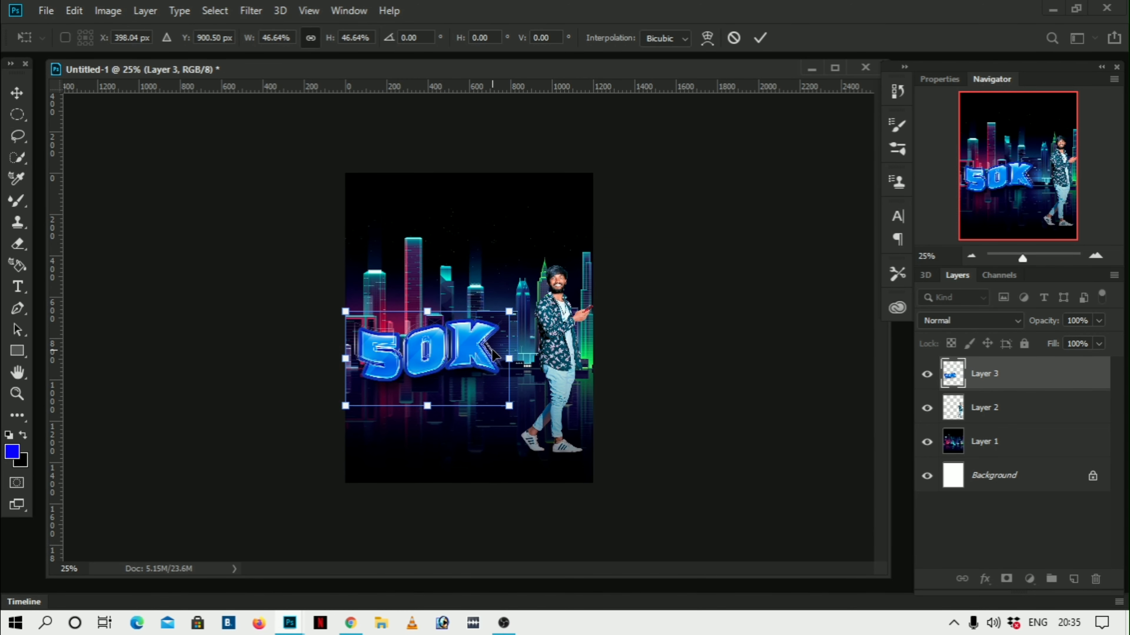
{"action": "key", "text": "Return"}
{"action": "key", "text": "ctrl+plus"}
{"action": "key", "text": "ctrl+t"}
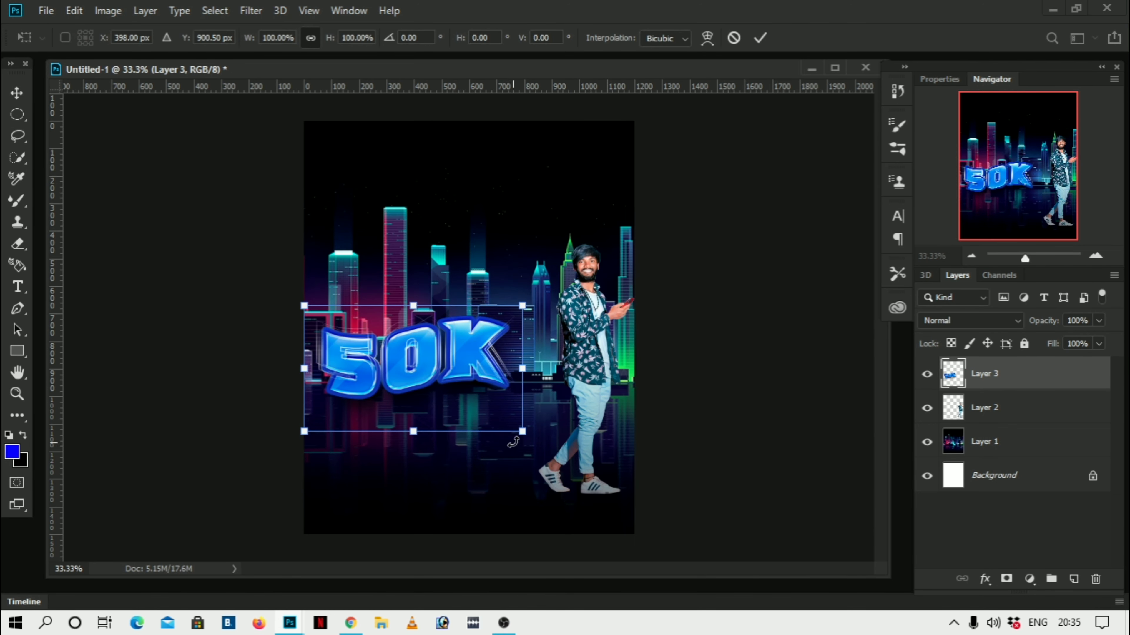
{"action": "left_click_drag", "start_coordinate": [513, 442], "coordinate": [577, 482]}
{"action": "key", "text": "Return"}
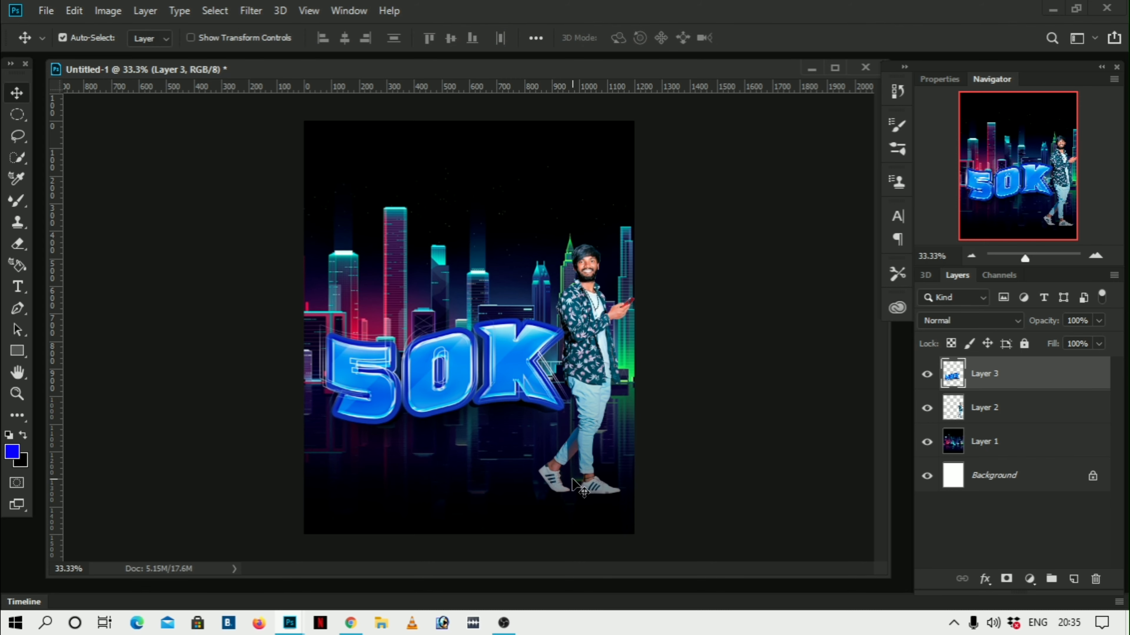
Duplicate the 50K layer, rotate it 180°, flip it horizontally and move it below.
{"action": "left_click_drag", "start_coordinate": [1020, 417], "coordinate": [1073, 579]}
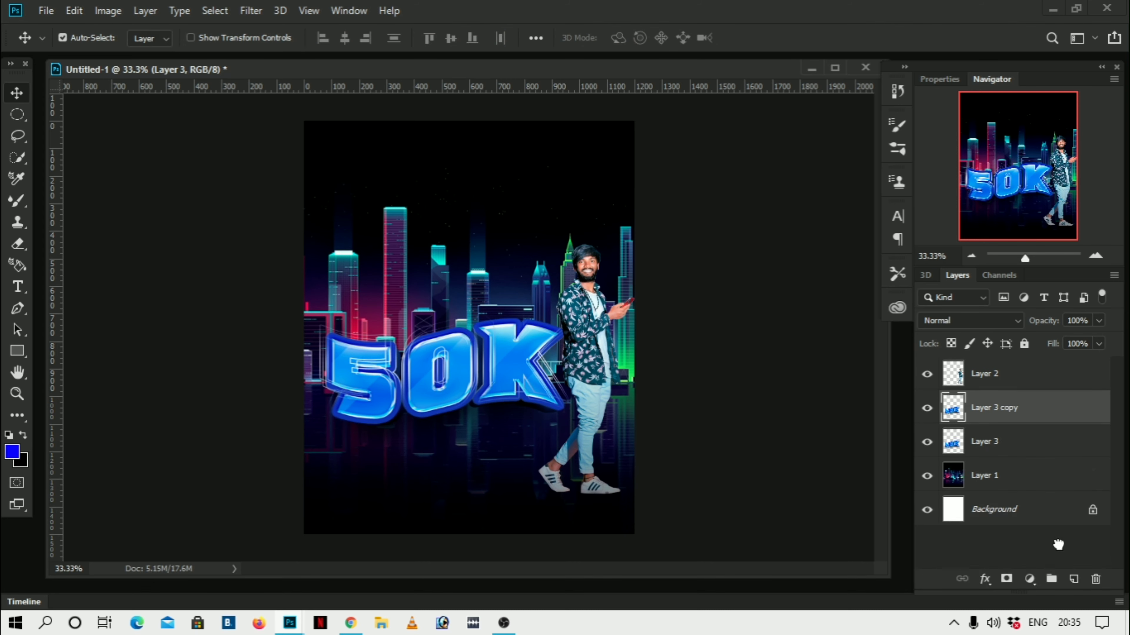
{"action": "left_click", "coordinate": [987, 445]}
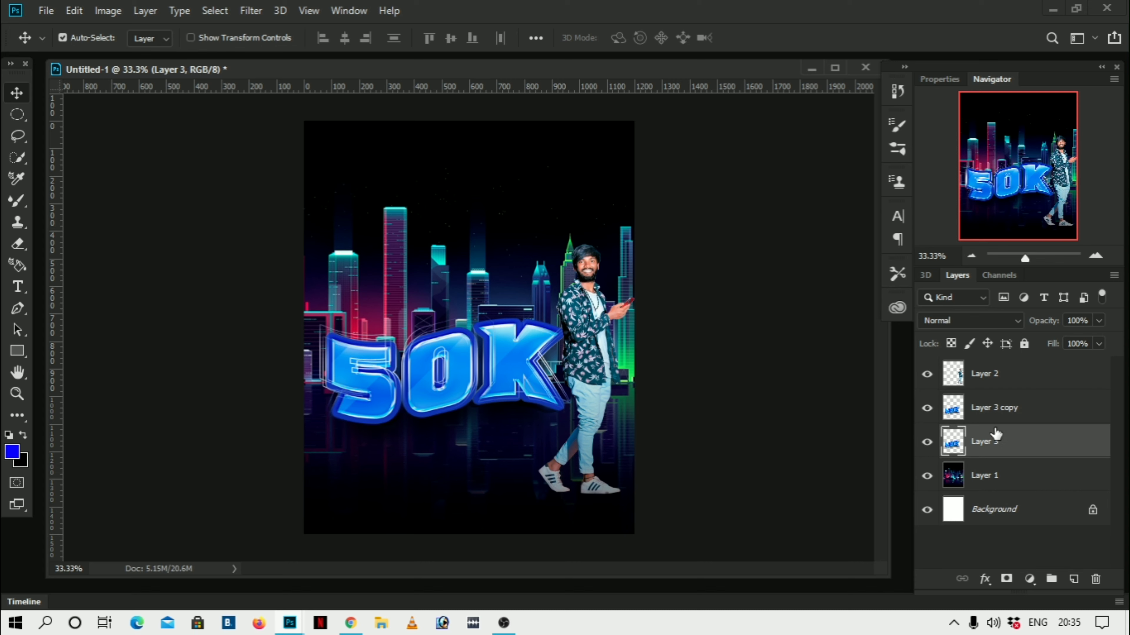
{"action": "key", "text": "ctrl+t"}
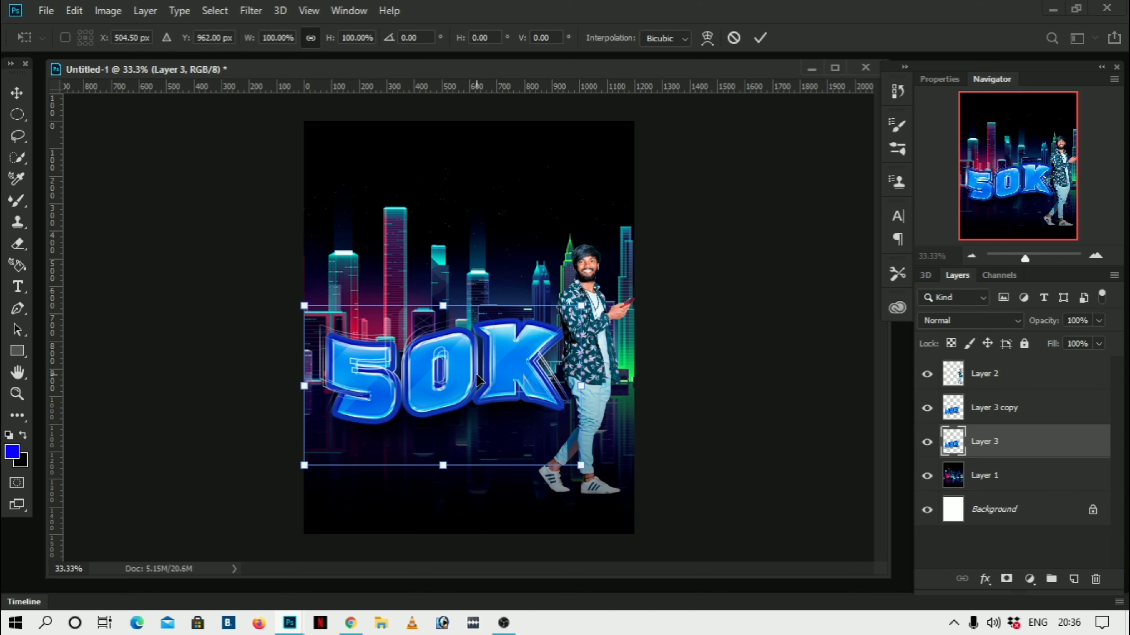
{"action": "right_click", "coordinate": [476, 373]}
{"action": "left_click", "coordinate": [509, 533]}
{"action": "right_click", "coordinate": [490, 439]}
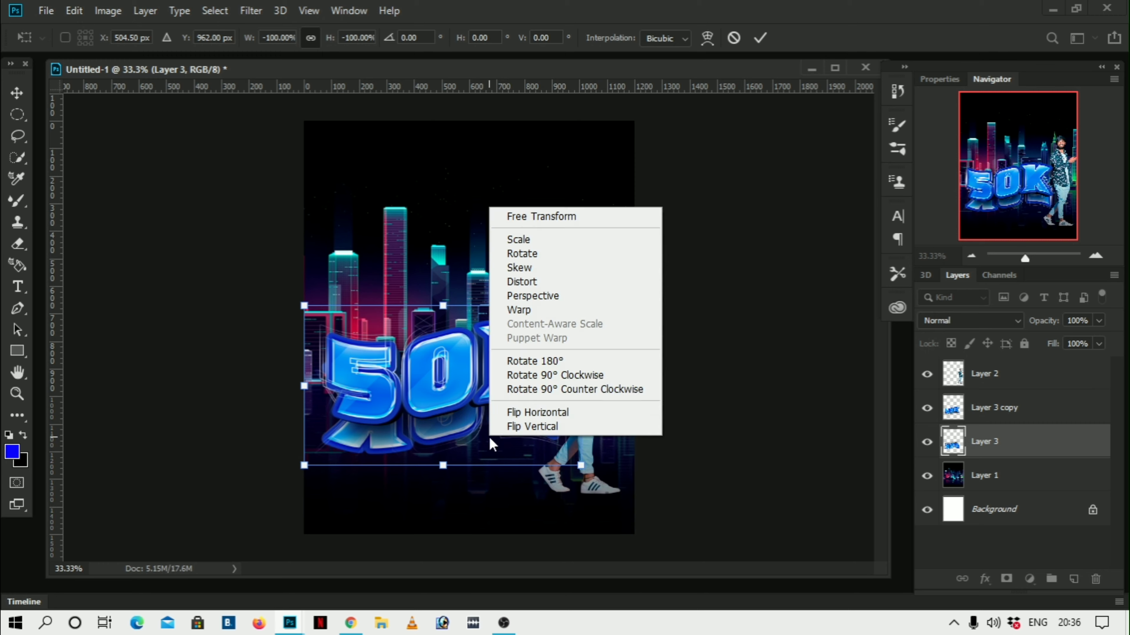
{"action": "left_click", "coordinate": [525, 414]}
{"action": "mouse_move", "coordinate": [509, 421]}
{"action": "left_mouse_down"}
{"action": "mouse_move", "coordinate": [508, 490]}
{"action": "mouse_move", "coordinate": [507, 458]}
{"action": "left_mouse_up"}
Distort the flipped 50K's corners into a street reflection shape.
{"action": "right_click", "coordinate": [321, 331]}
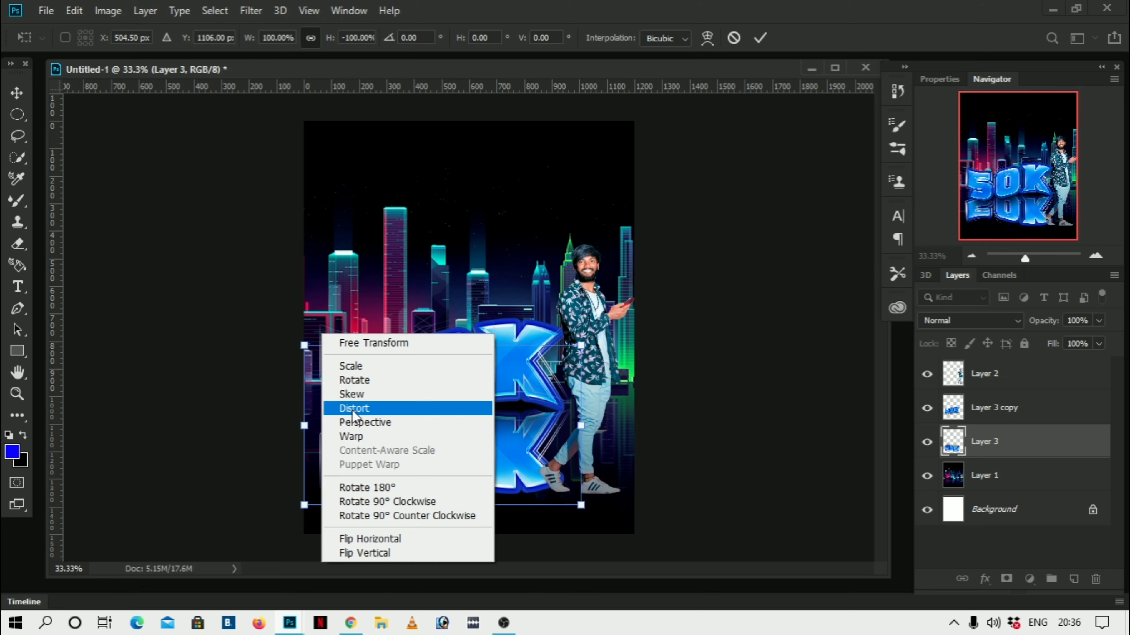
{"action": "left_click", "coordinate": [307, 430]}
{"action": "left_click_drag", "start_coordinate": [304, 508], "coordinate": [298, 541]}
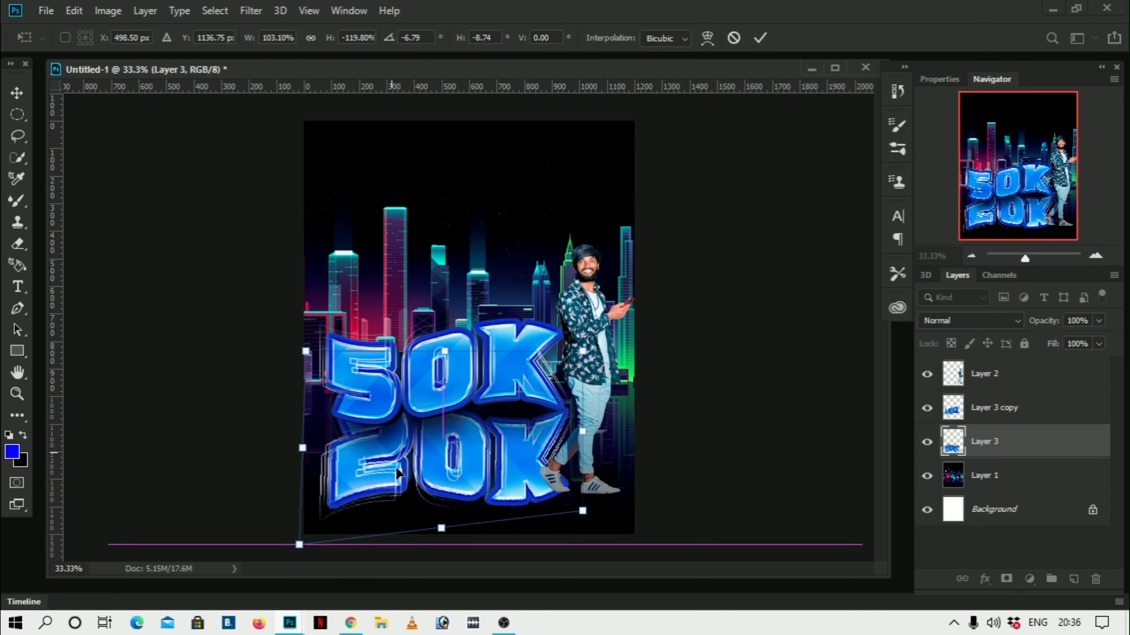
{"action": "left_click_drag", "start_coordinate": [445, 445], "coordinate": [448, 469]}
{"action": "left_click_drag", "start_coordinate": [585, 376], "coordinate": [563, 363]}
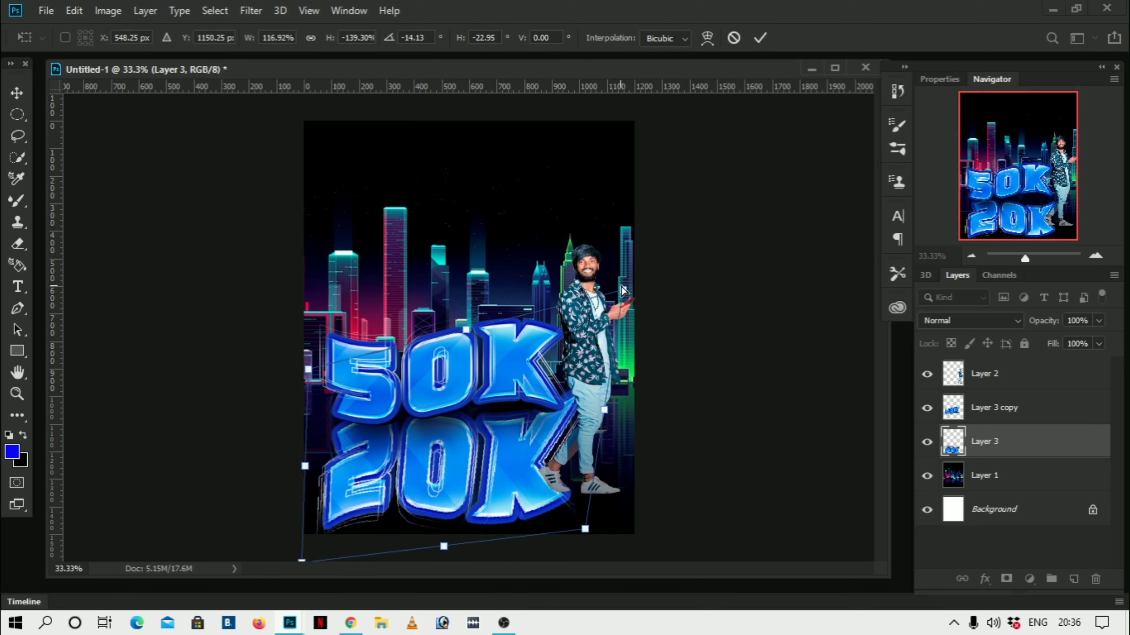
{"action": "mouse_move", "coordinate": [318, 378]}
{"action": "left_mouse_down"}
{"action": "mouse_move", "coordinate": [321, 360]}
{"action": "mouse_move", "coordinate": [317, 392]}
{"action": "left_mouse_up"}
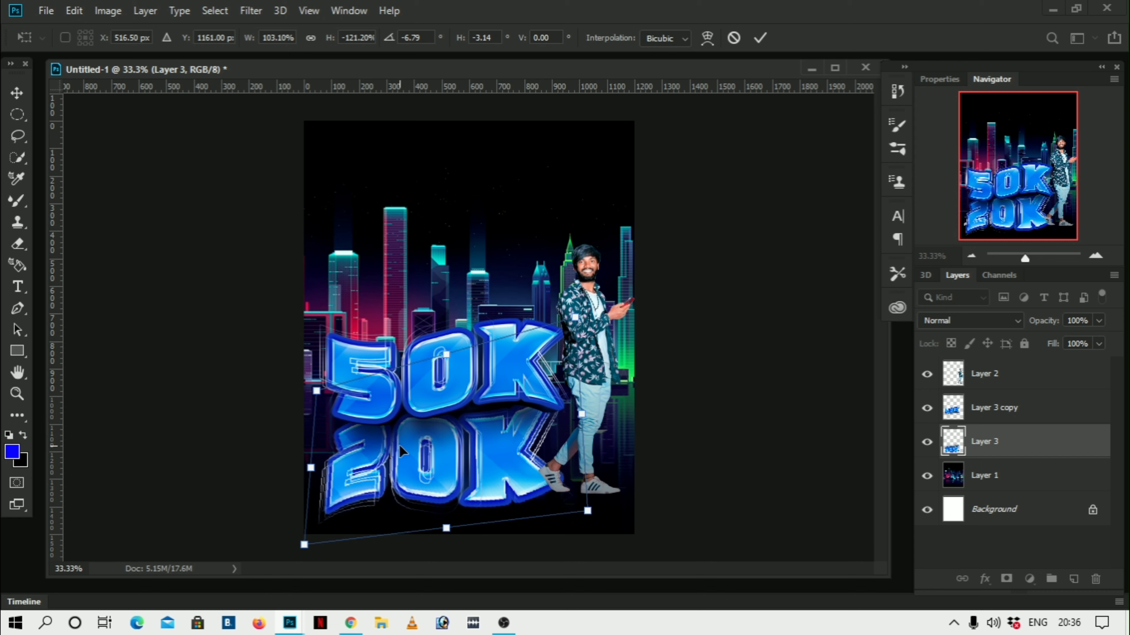
{"action": "key", "text": "Return"}
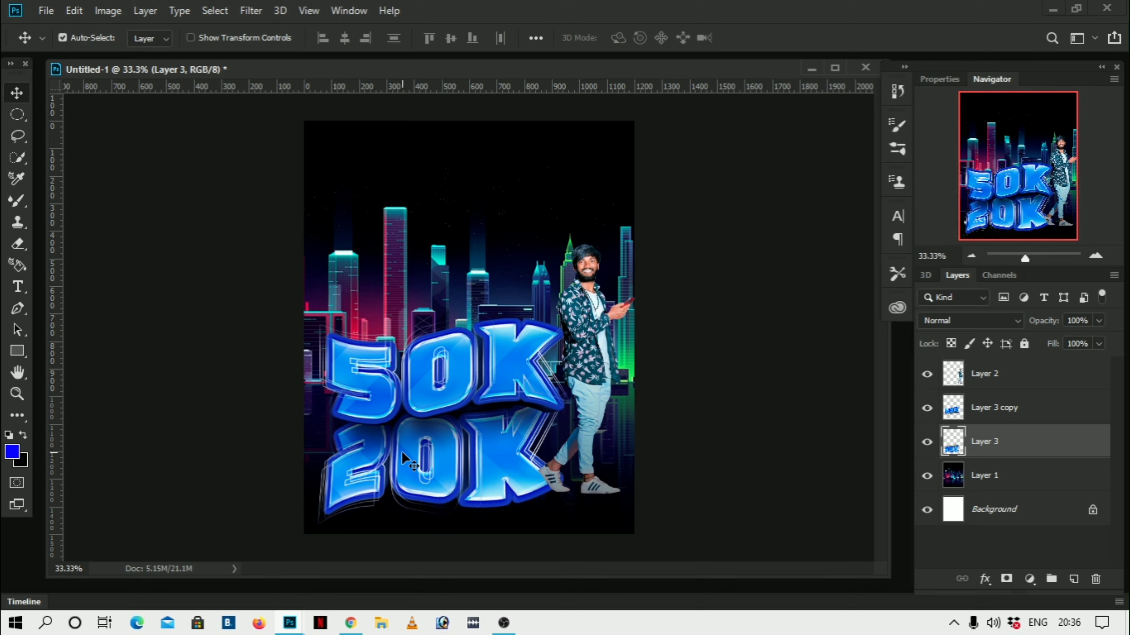
{"action": "left_click_drag", "start_coordinate": [408, 454], "coordinate": [403, 452]}
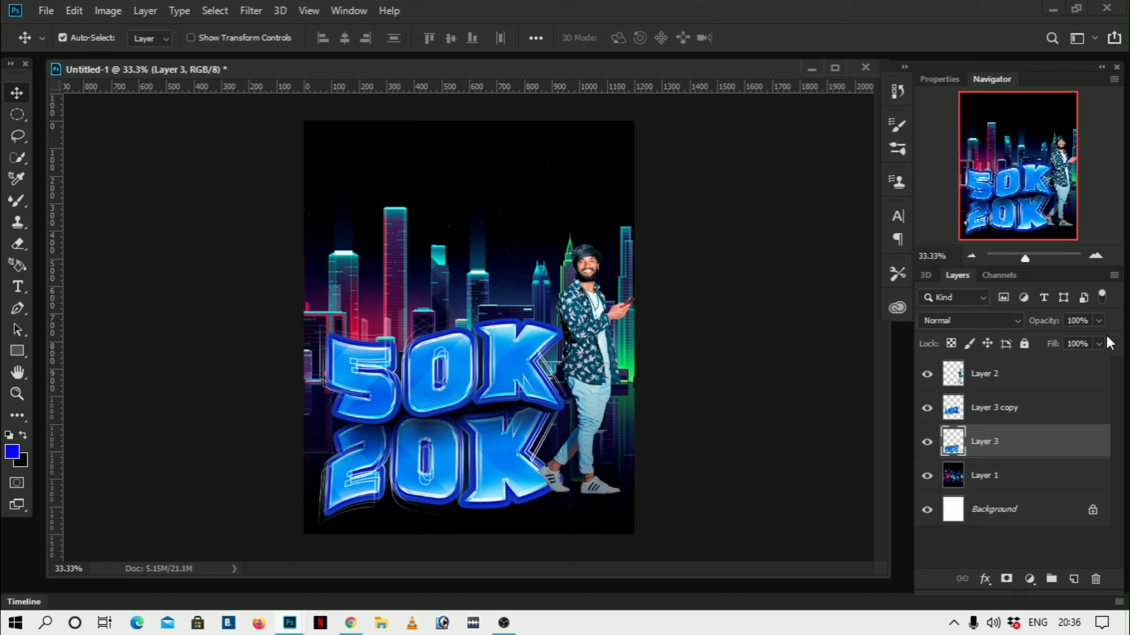
Fade the reflection layer to about 11–17% opacity beneath the main 50K.
{"action": "left_click_drag", "start_coordinate": [1072, 345], "coordinate": [1060, 339]}
{"action": "key", "text": "shift+Up"}
{"action": "key", "text": "shift+Up"}
{"action": "key", "text": "shift+Up"}
{"action": "key", "text": "shift+Up"}
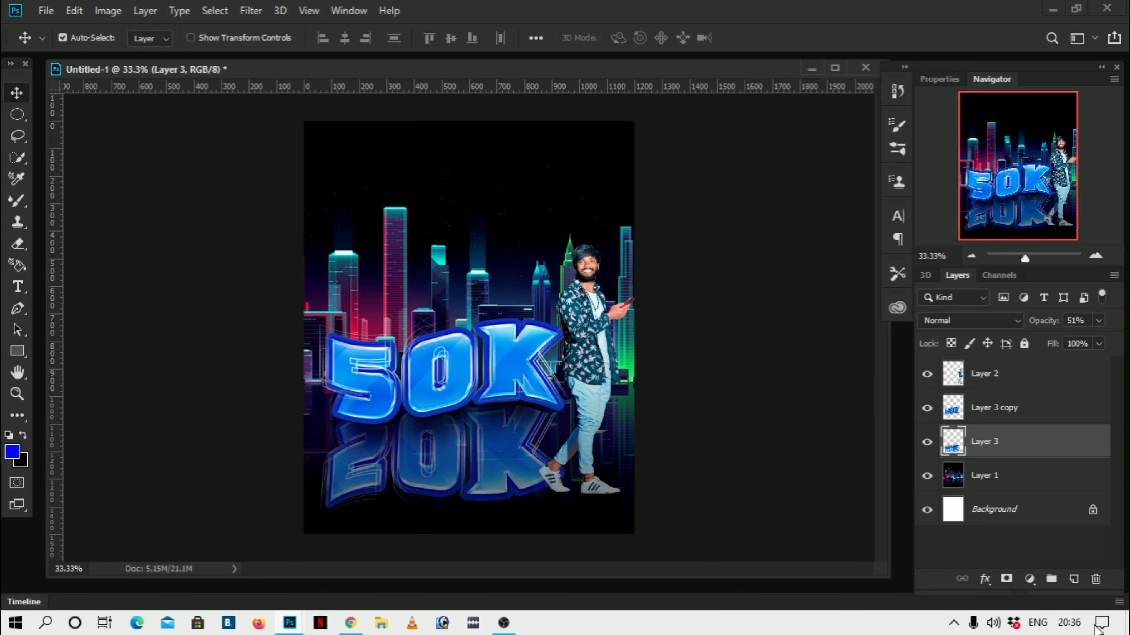
{"action": "left_click", "coordinate": [1099, 322]}
{"action": "left_click_drag", "start_coordinate": [1076, 341], "coordinate": [1048, 341]}
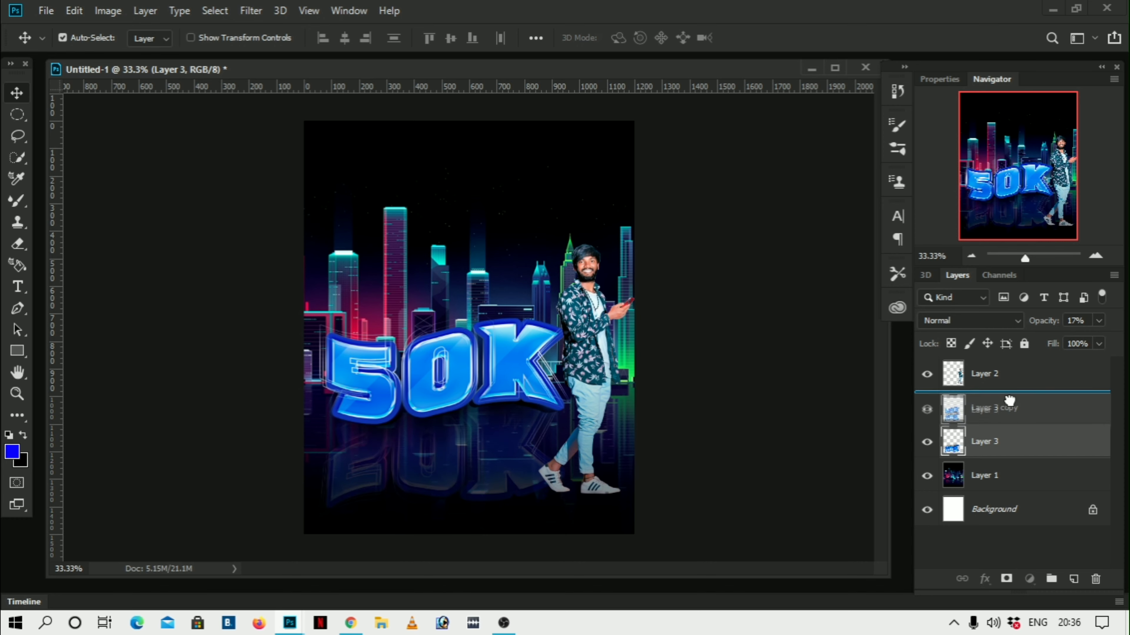
{"action": "mouse_move", "coordinate": [1015, 450]}
{"action": "left_mouse_down"}
{"action": "mouse_move", "coordinate": [1009, 400]}
{"action": "mouse_move", "coordinate": [999, 415]}
{"action": "left_mouse_up"}
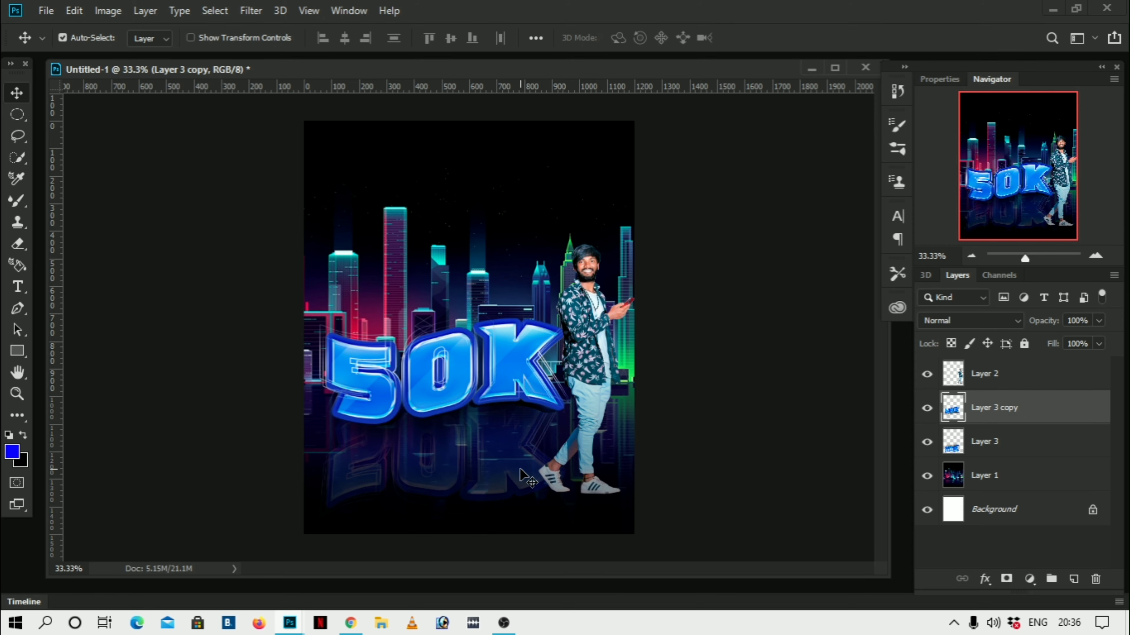
{"action": "key", "text": "ctrl+plus"}
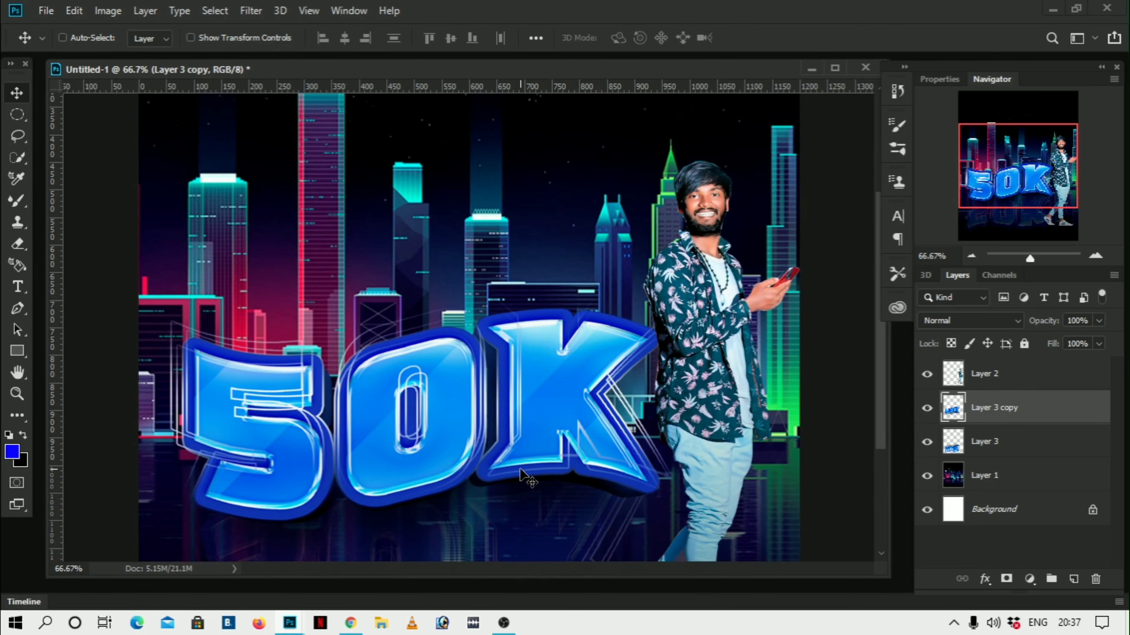
{"action": "key", "text": "ctrl+minus"}
{"action": "key", "text": "ctrl+minus"}
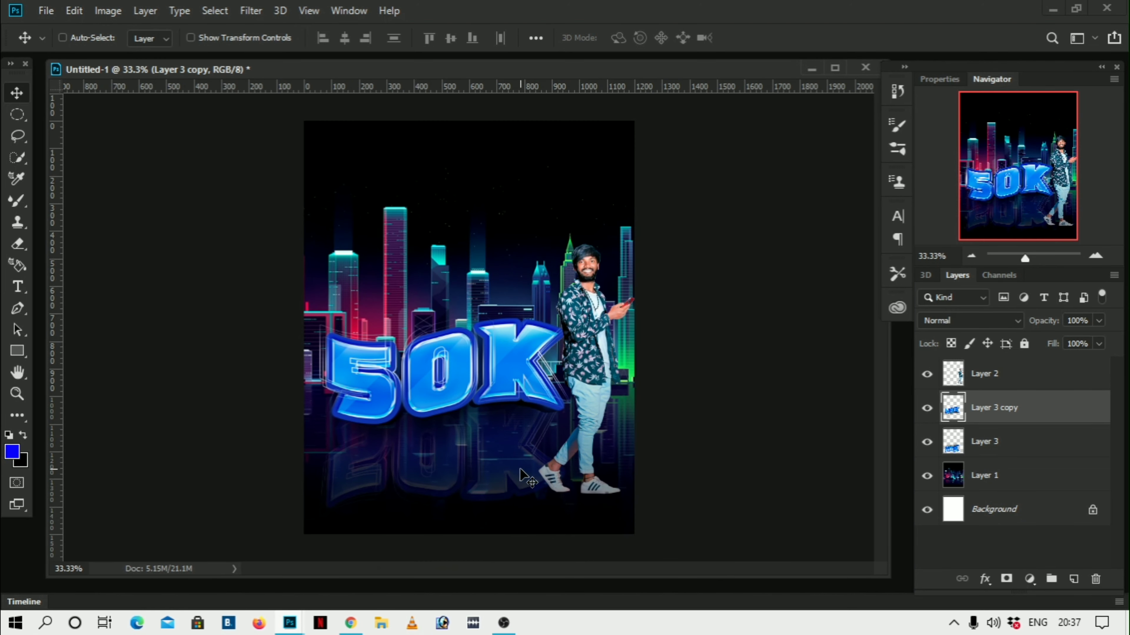
Open FOLLOWERS.PNG and drag the INSTAGRAM FOLLOWERS graphic into the poster.
{"action": "key", "text": "ctrl+plus"}
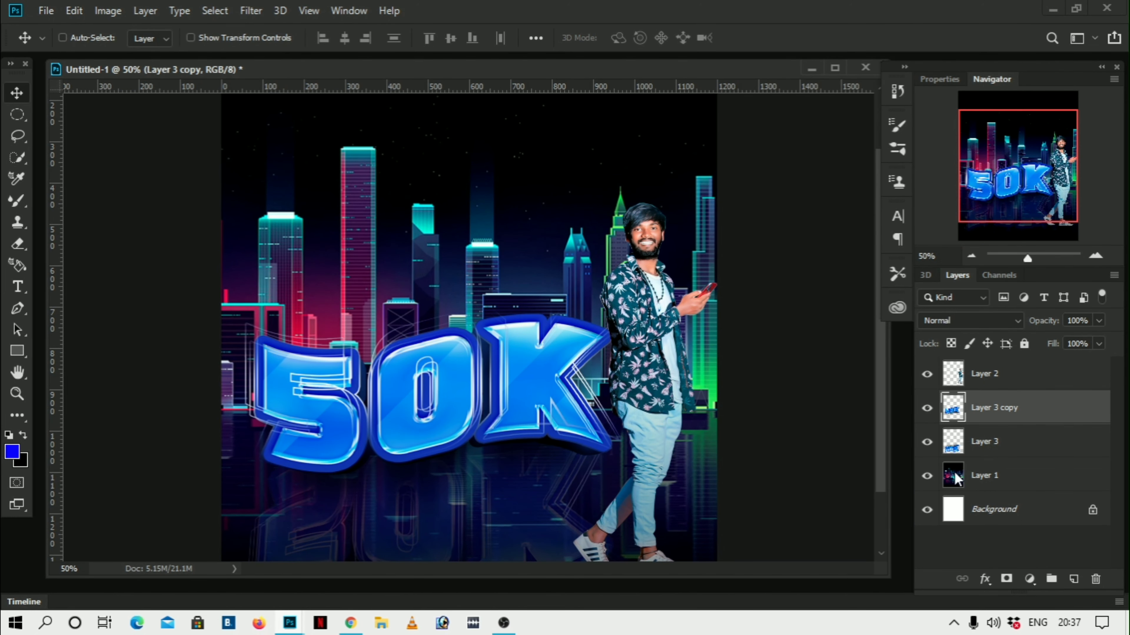
{"action": "key", "text": "ctrl+o"}
{"action": "double_click", "coordinate": [202, 149]}
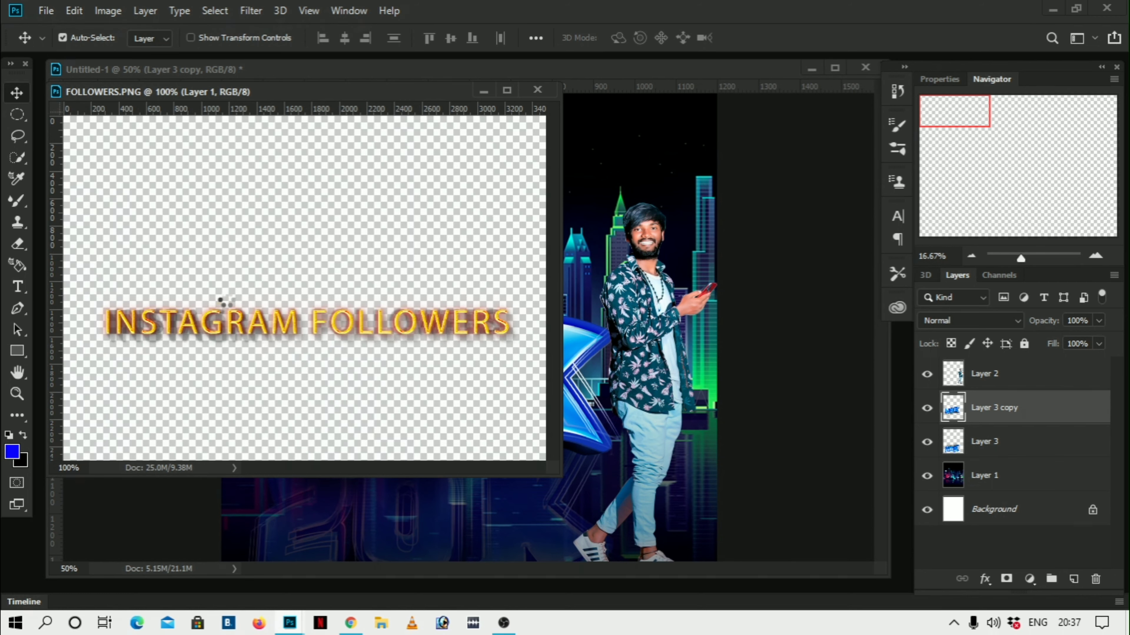
{"action": "left_click_drag", "start_coordinate": [222, 305], "coordinate": [564, 427]}
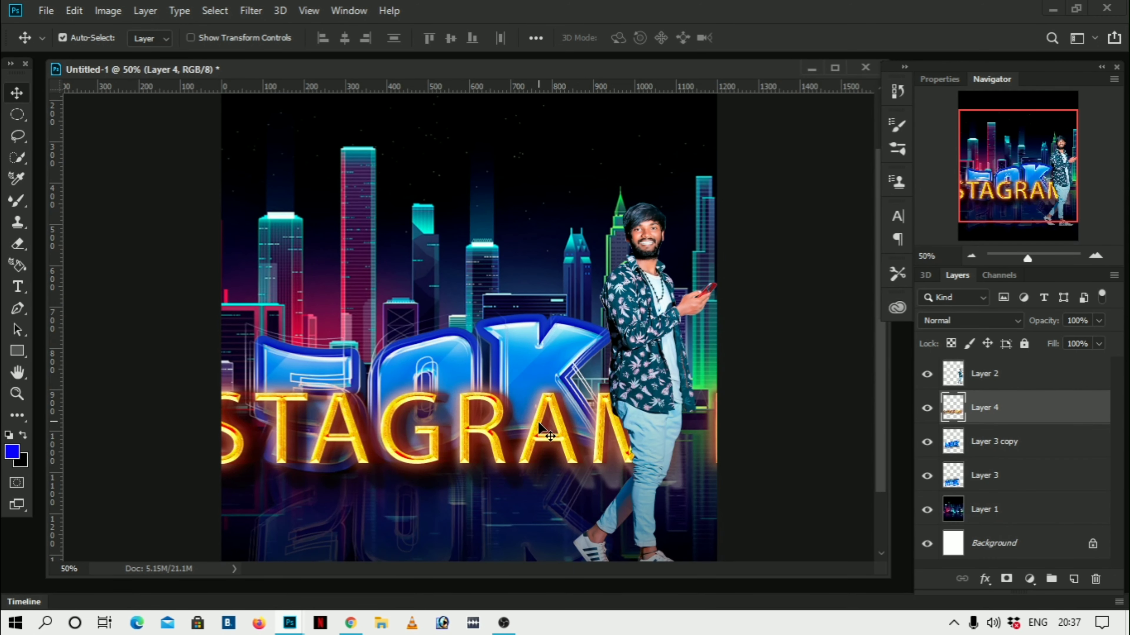
Shrink the INSTAGRAM FOLLOWERS graphic and place it below the 50K.
{"action": "key", "text": "ctrl+t"}
{"action": "key", "text": "ctrl+minus"}
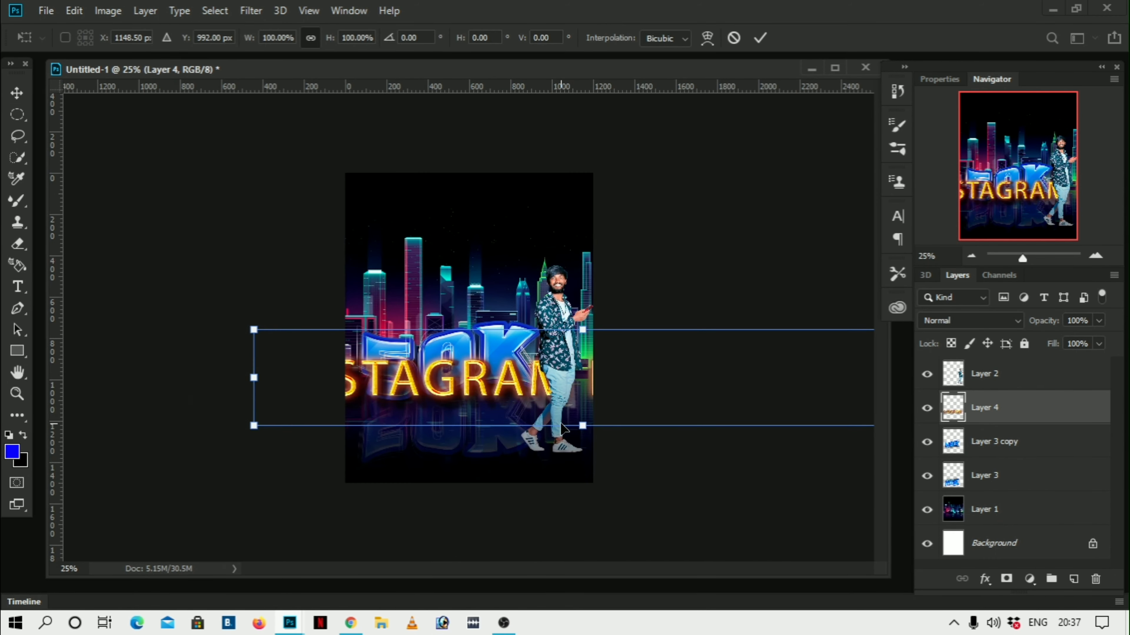
{"action": "key", "text": "ctrl+minus"}
{"action": "left_click_drag", "start_coordinate": [694, 370], "coordinate": [465, 369]}
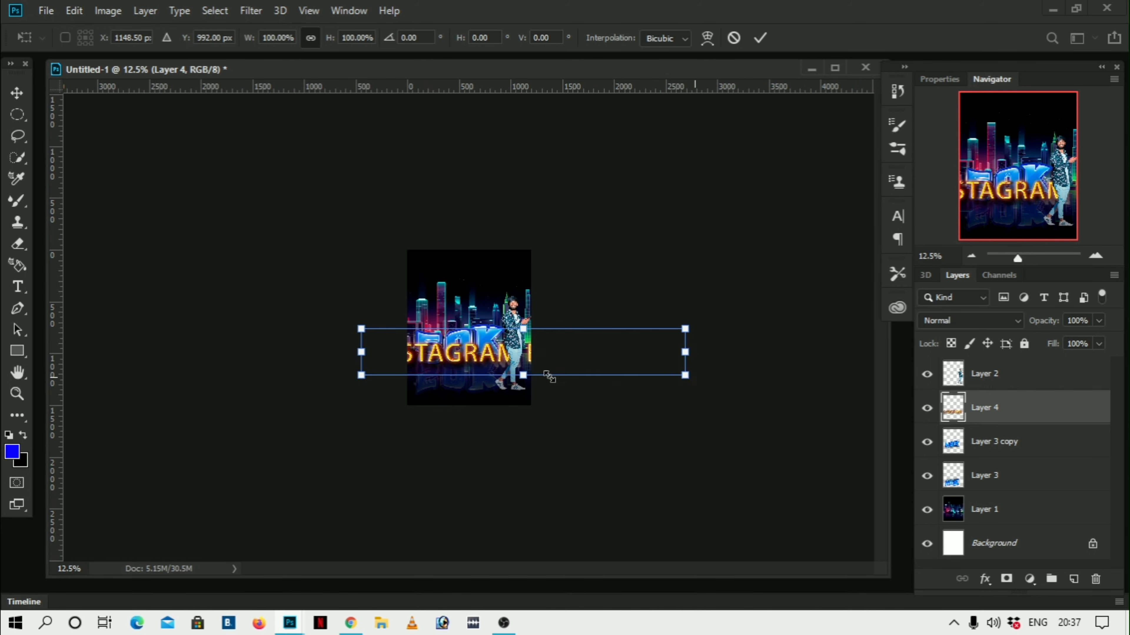
{"action": "key", "text": "Return"}
{"action": "key", "text": "ctrl+plus"}
{"action": "key", "text": "ctrl+plus"}
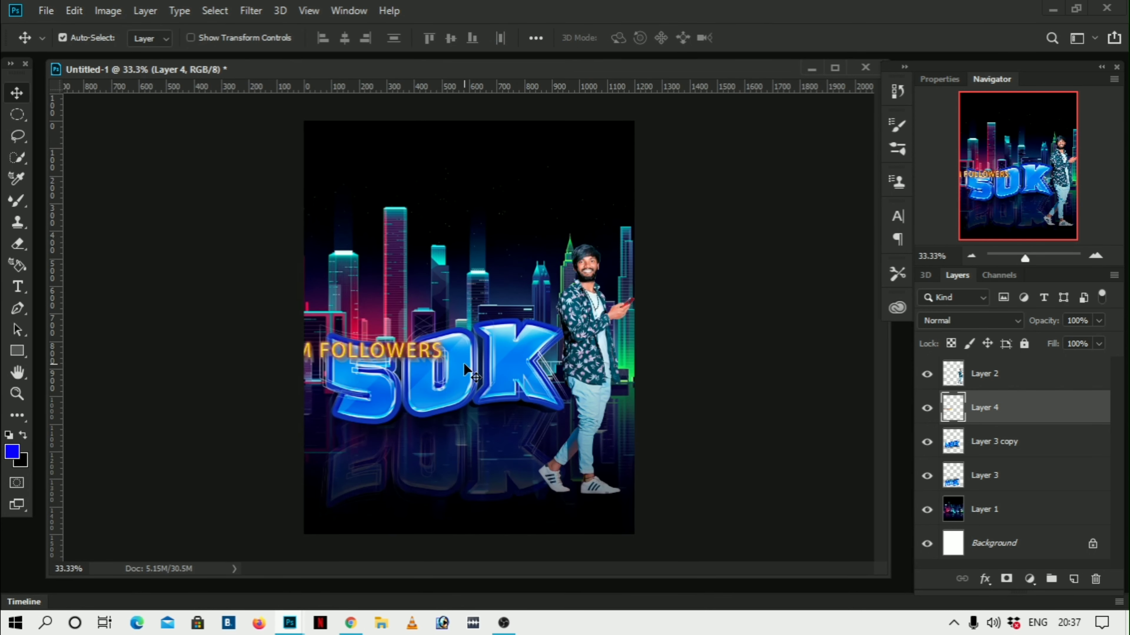
{"action": "left_click_drag", "start_coordinate": [405, 351], "coordinate": [548, 428]}
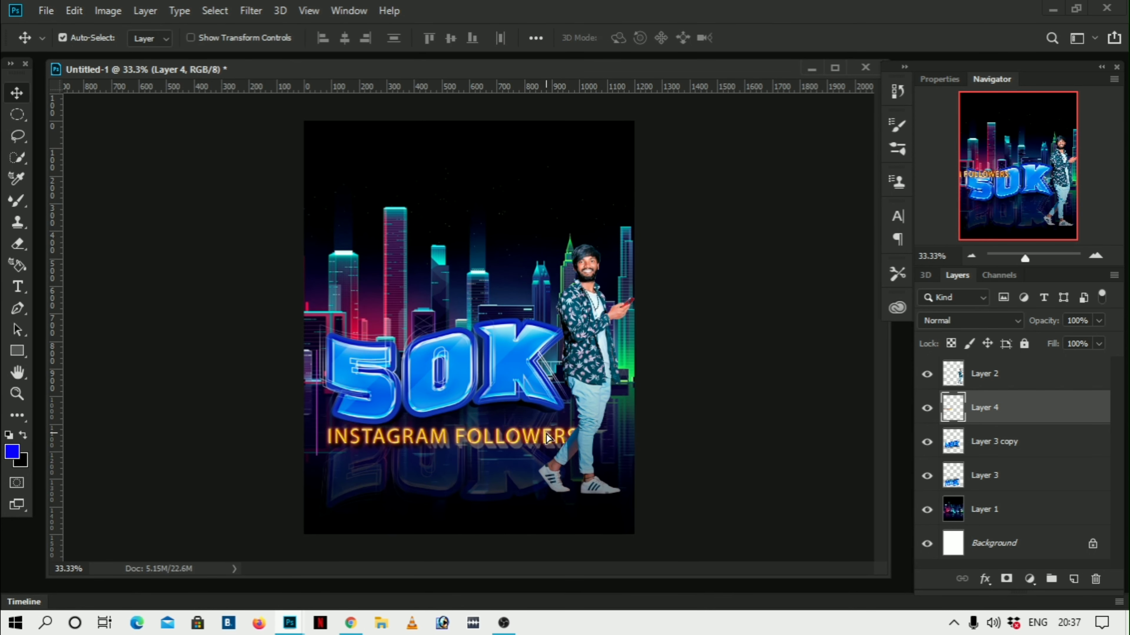
Rescale the FOLLOWERS text to about 56% and tuck it along the 50K's bottom.
{"action": "key", "text": "ctrl+plus"}
{"action": "key", "text": "ctrl+plus"}
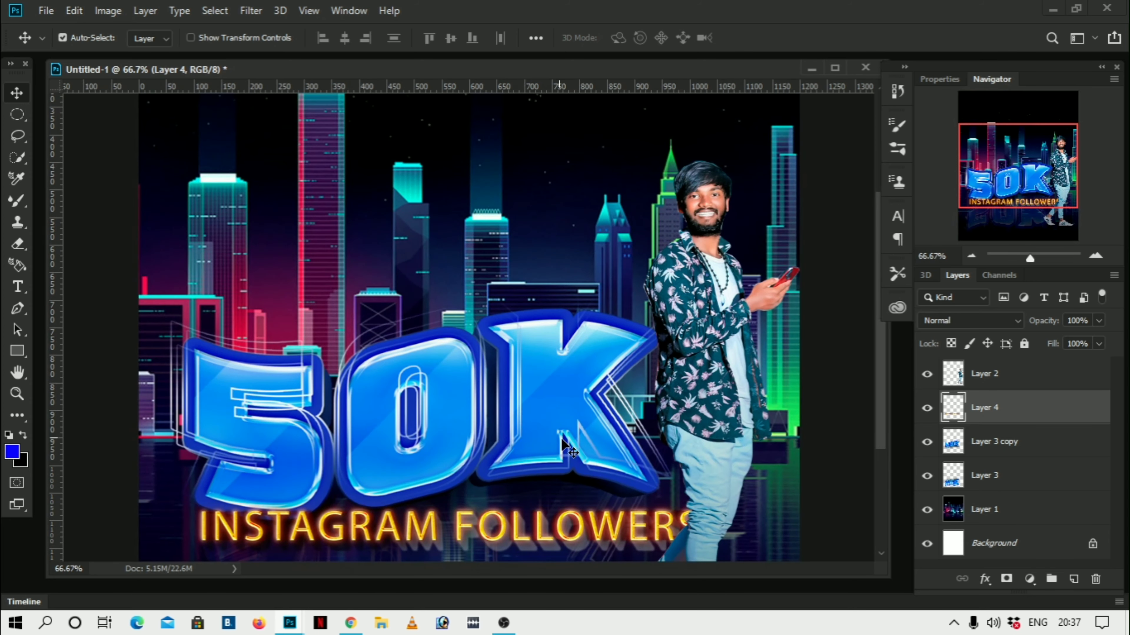
{"action": "scroll", "coordinate": [598, 498], "scroll_direction": "down", "scroll_amount": 1}
{"action": "left_click_drag", "start_coordinate": [598, 498], "coordinate": [564, 378]}
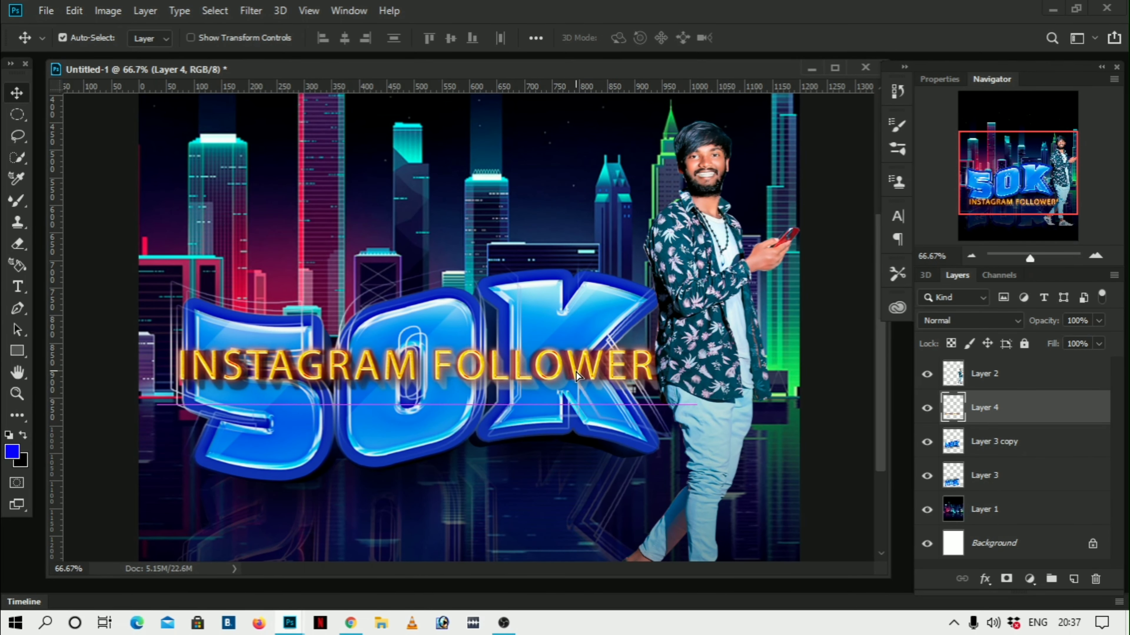
{"action": "key", "text": "ctrl+t"}
{"action": "left_click_drag", "start_coordinate": [696, 413], "coordinate": [459, 369]}
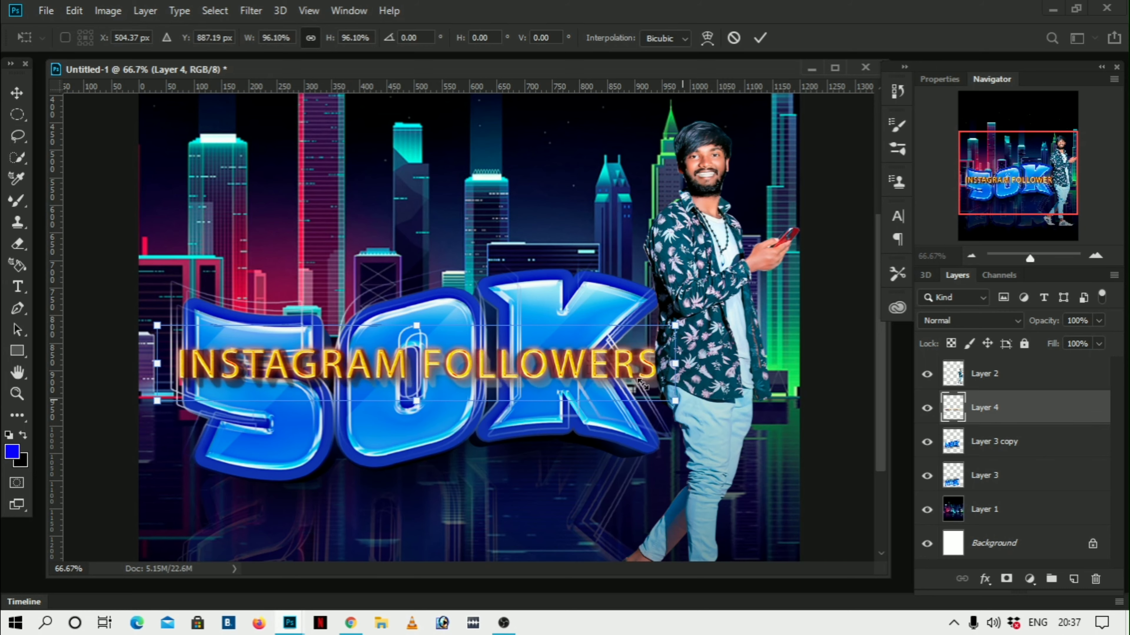
{"action": "mouse_move", "coordinate": [395, 341]}
{"action": "left_mouse_down"}
{"action": "mouse_move", "coordinate": [573, 414]}
{"action": "mouse_move", "coordinate": [596, 458]}
{"action": "left_mouse_up"}
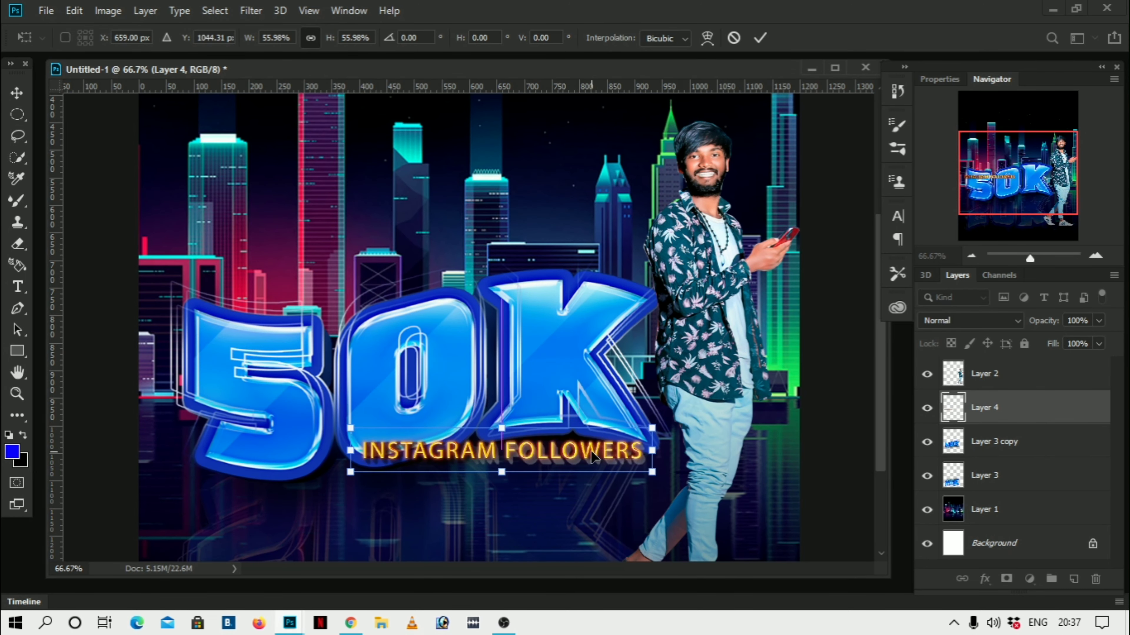
{"action": "key", "text": "Return"}
{"action": "key", "text": "ctrl+1"}
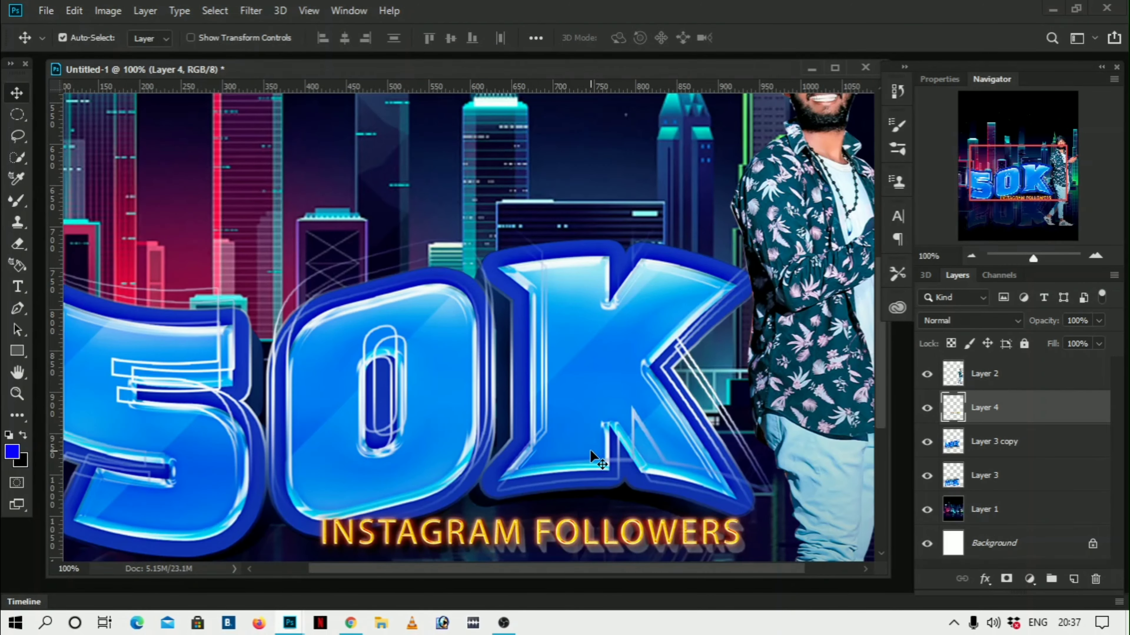
{"action": "scroll", "coordinate": [614, 445], "scroll_direction": "down", "scroll_amount": 3}
{"action": "scroll", "coordinate": [634, 434], "scroll_direction": "down", "scroll_amount": 2}
{"action": "mouse_move", "coordinate": [633, 419]}
{"action": "left_mouse_down"}
{"action": "mouse_move", "coordinate": [610, 390]}
{"action": "mouse_move", "coordinate": [622, 424]}
{"action": "left_mouse_up"}
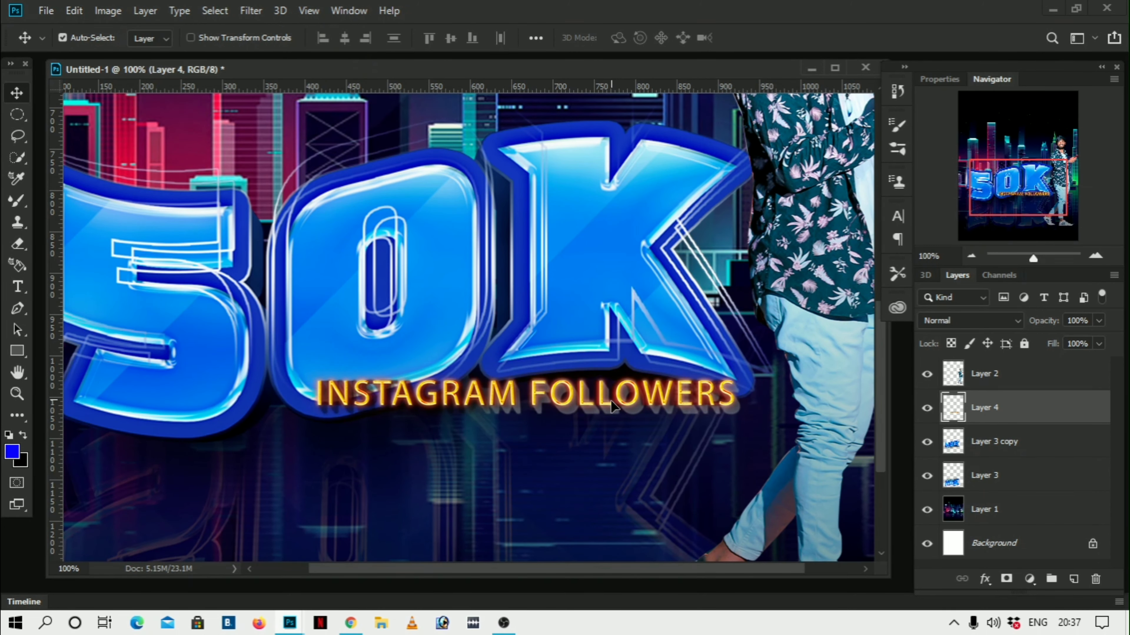
Delete the INSTAGRAM FOLLOWERS layer and create an INSTAGRAM type layer.
{"action": "left_click", "coordinate": [1094, 579]}
{"action": "scroll", "coordinate": [478, 405], "scroll_direction": "down", "scroll_amount": 1}
{"action": "left_click", "coordinate": [22, 296]}
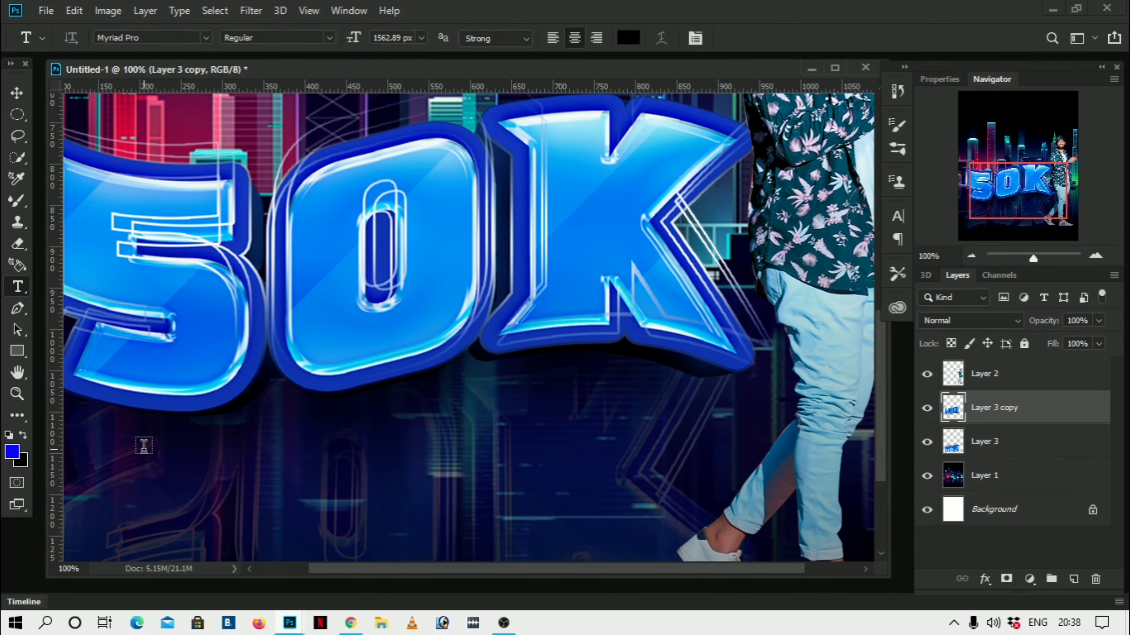
{"action": "left_click", "coordinate": [143, 446]}
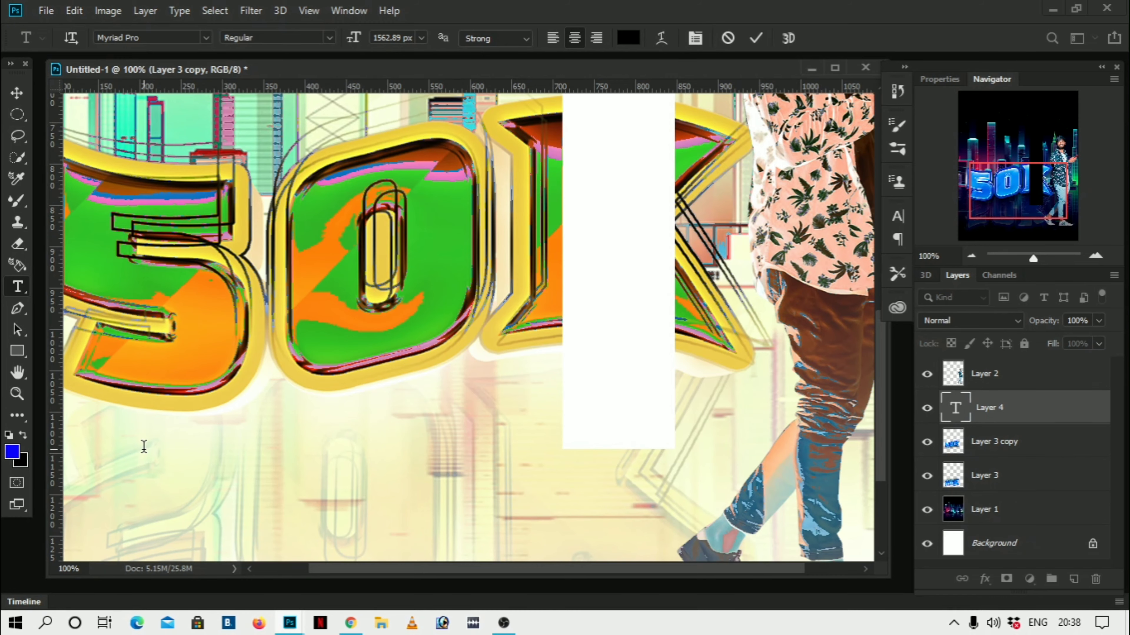
{"action": "key", "text": "BackSpace"}
{"action": "type", "text": "1"}
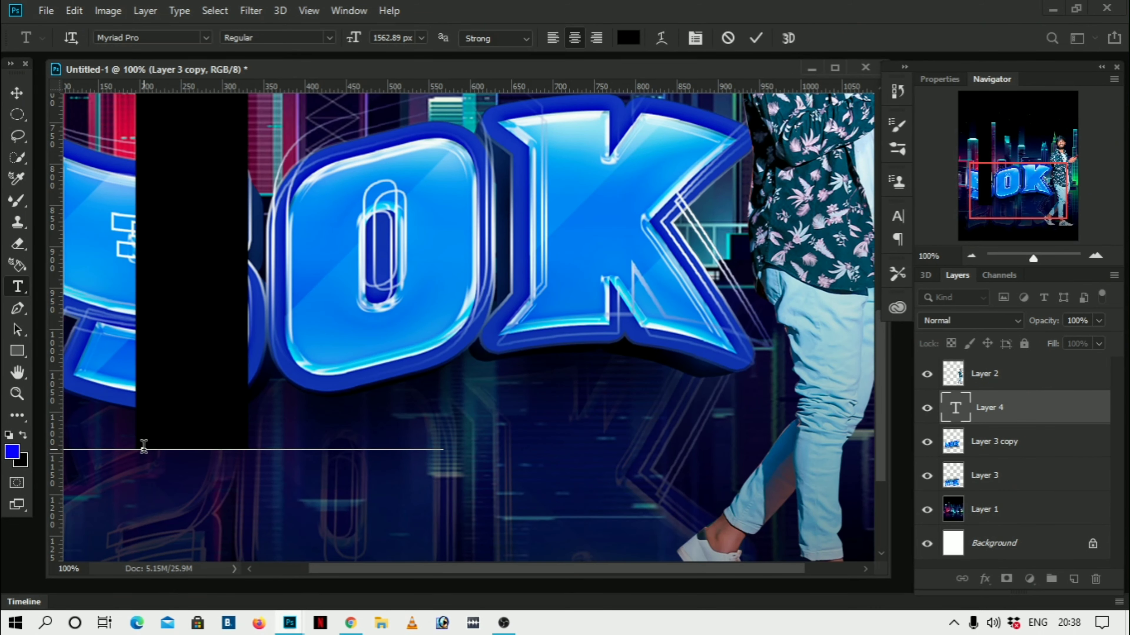
{"action": "key", "text": "BackSpace"}
{"action": "type", "text": "/"}
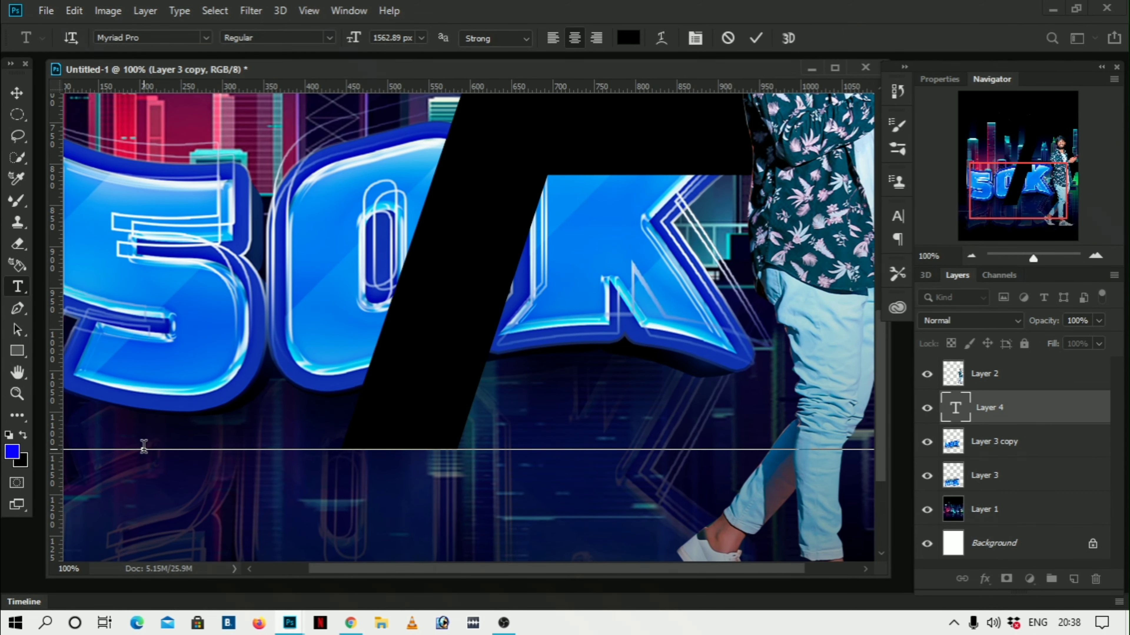
{"action": "key", "text": "ctrl+minus"}
{"action": "key", "text": "BackSpace"}
{"action": "type", "text": "O"}
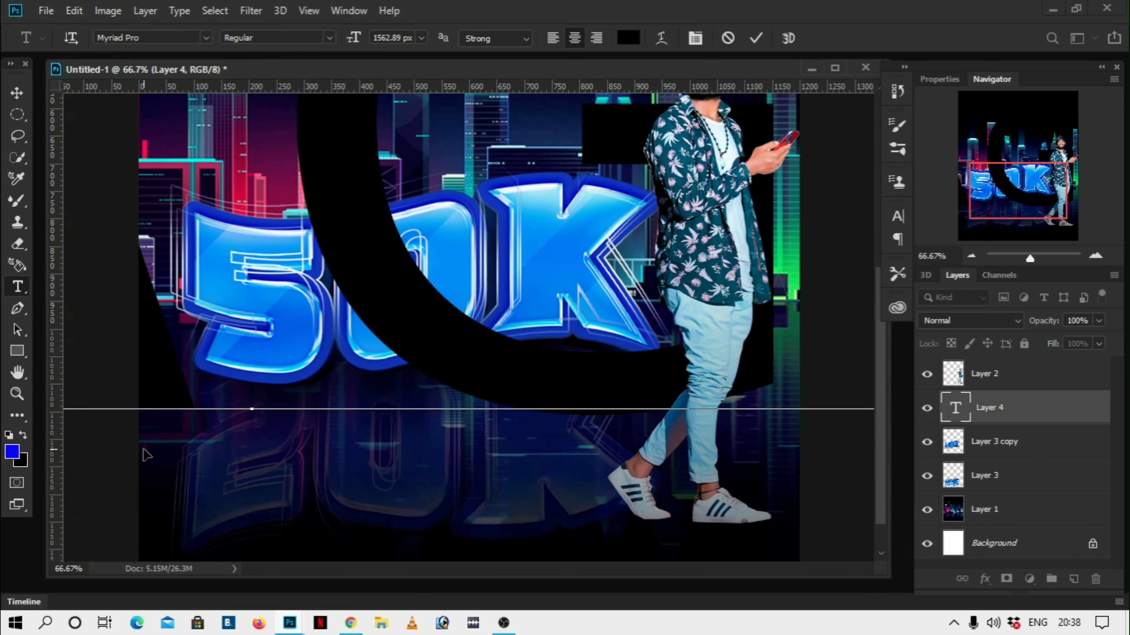
{"action": "key", "text": "ctrl+minus"}
{"action": "key", "text": "ctrl+minus"}
{"action": "key", "text": "ctrl+minus"}
{"action": "type", "text": "INSTAGRAM"}
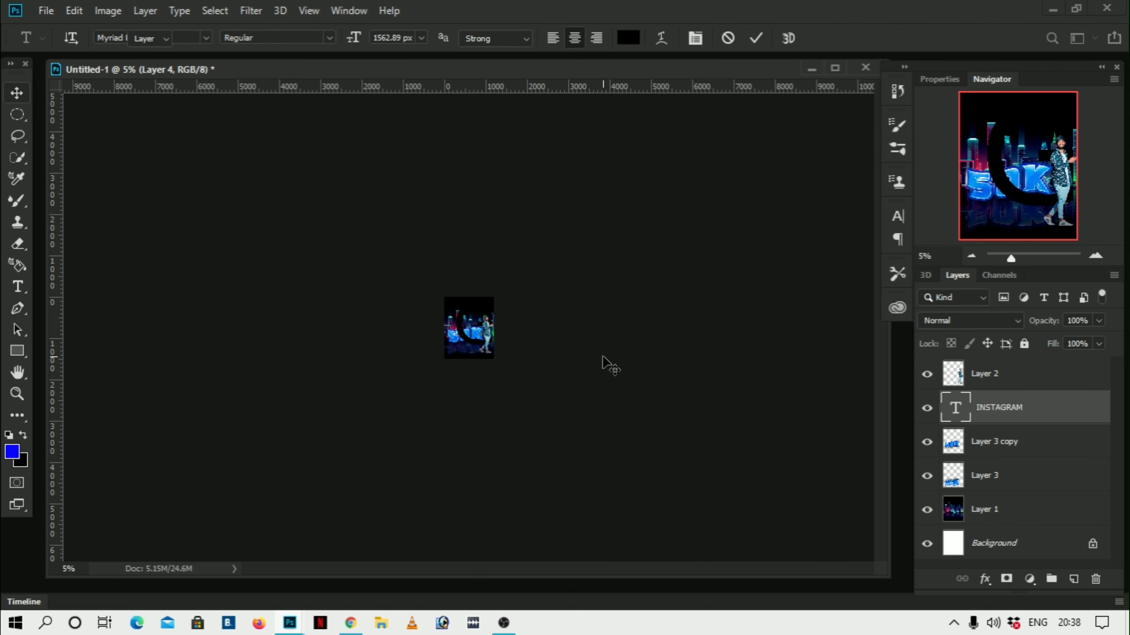
Scale the INSTAGRAM text down and move it just below the 50K.
{"action": "key", "text": "ctrl+t"}
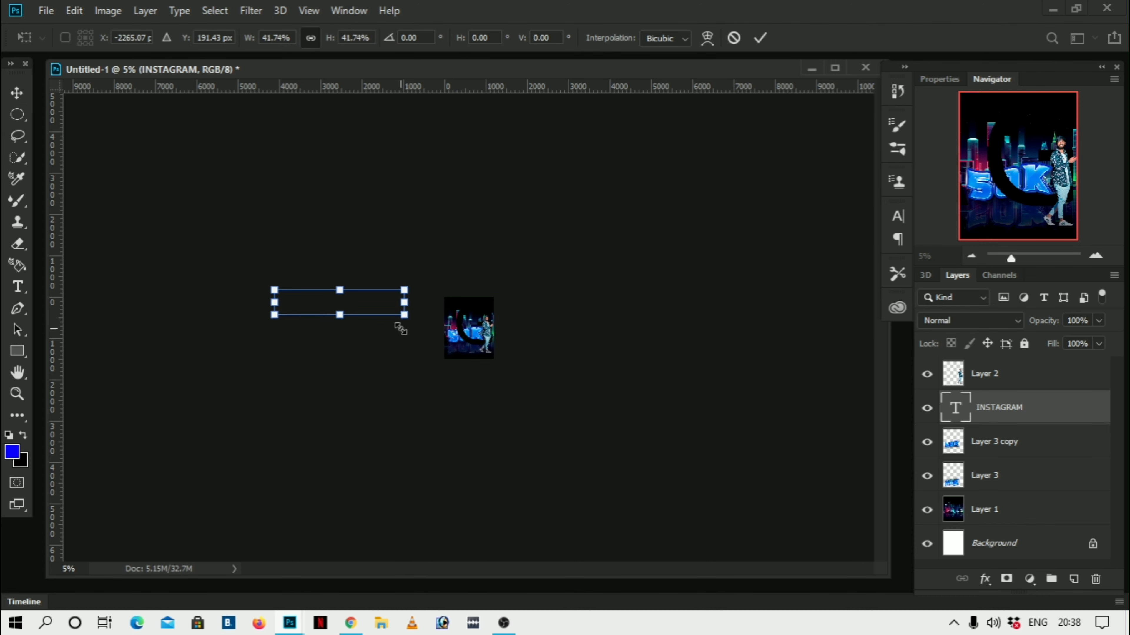
{"action": "left_click_drag", "start_coordinate": [430, 331], "coordinate": [307, 301]}
{"action": "left_click", "coordinate": [17, 92]}
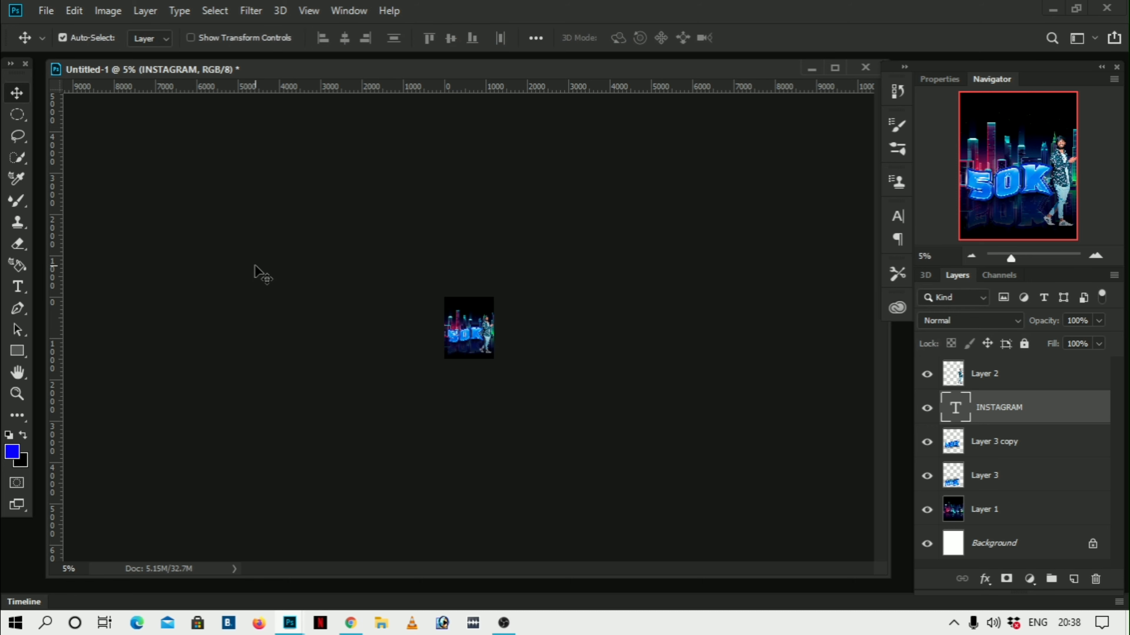
{"action": "key", "text": "ctrl+t"}
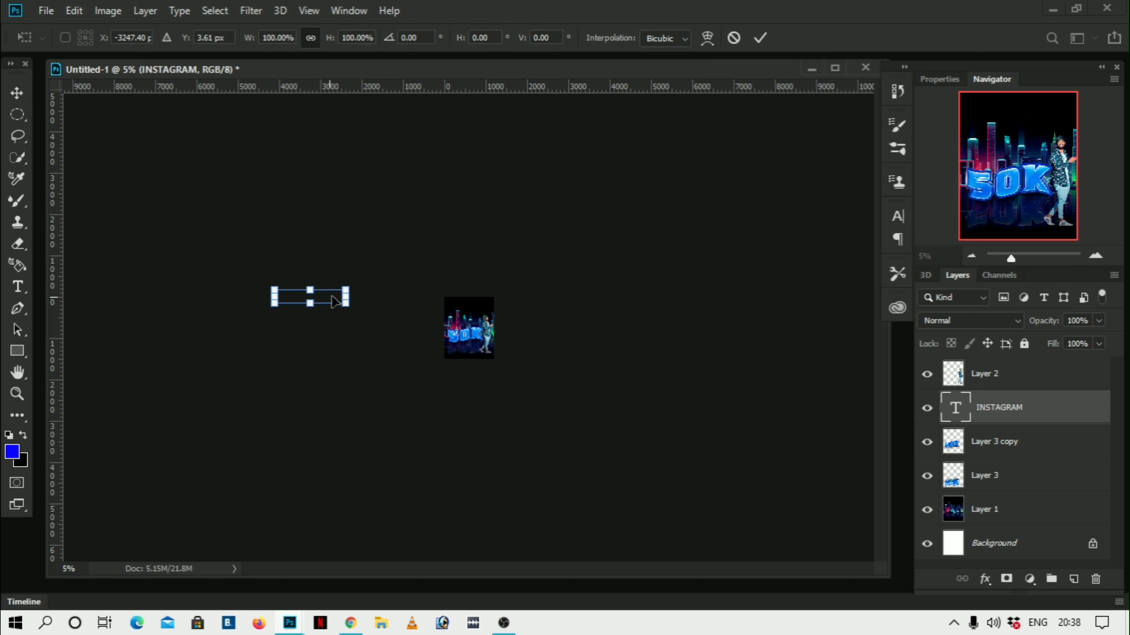
{"action": "mouse_move", "coordinate": [335, 301]}
{"action": "left_mouse_down"}
{"action": "mouse_move", "coordinate": [524, 353]}
{"action": "mouse_move", "coordinate": [474, 352]}
{"action": "left_mouse_up"}
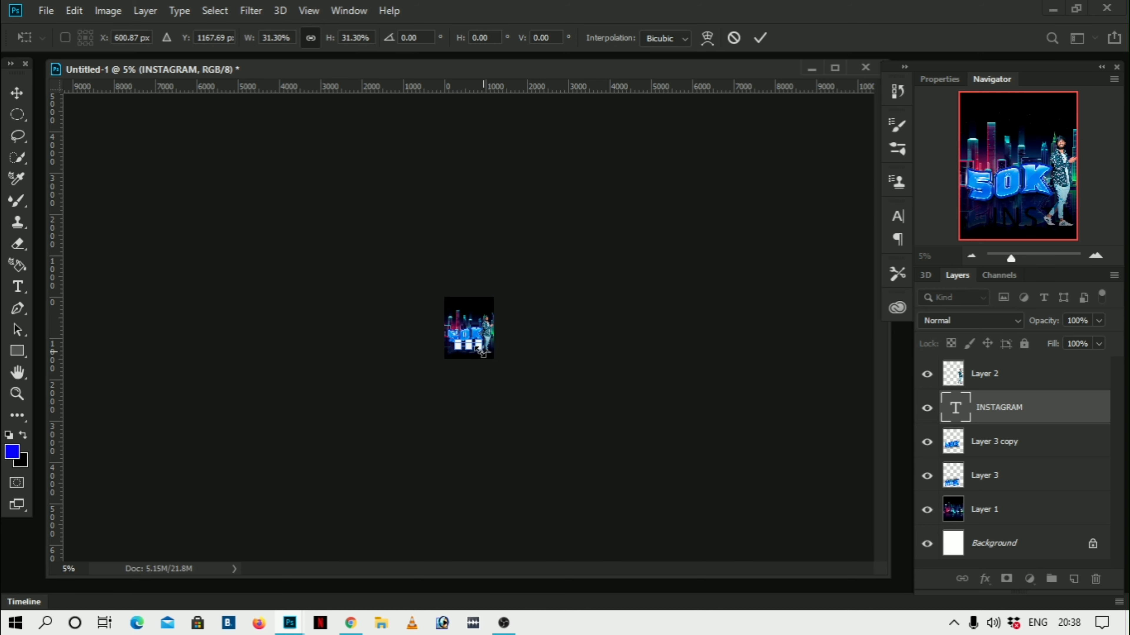
{"action": "key", "text": "Return"}
{"action": "key", "text": "ctrl+plus"}
{"action": "key", "text": "ctrl+plus"}
{"action": "key", "text": "ctrl+plus"}
{"action": "key", "text": "ctrl+plus"}
{"action": "key", "text": "ctrl+plus"}
{"action": "key", "text": "ctrl+plus"}
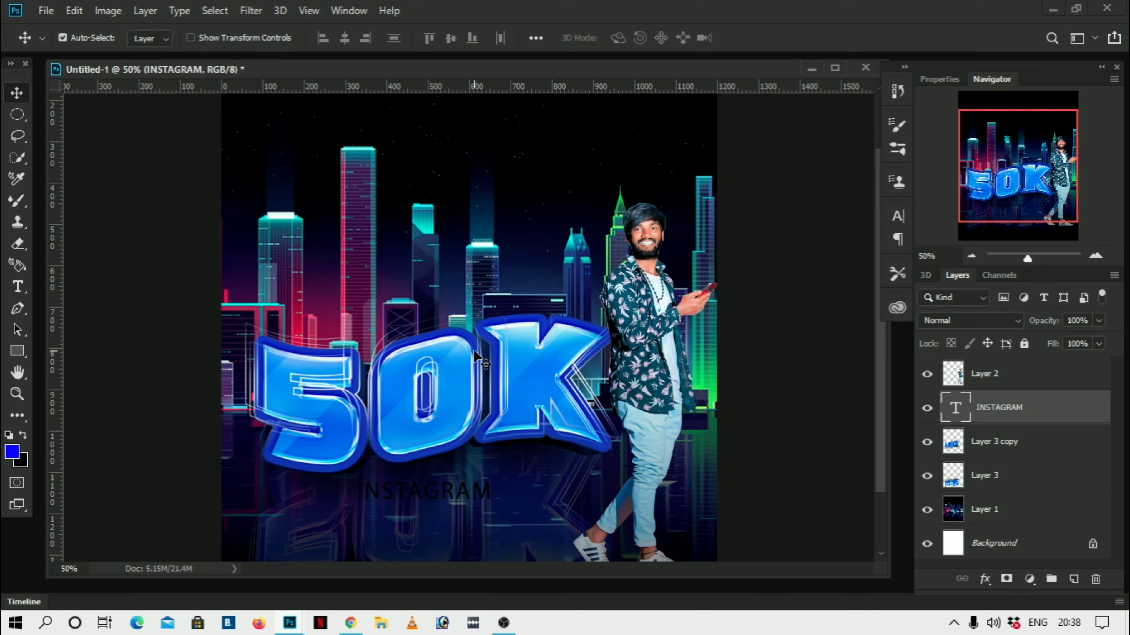
Extend the caption to 'INSTAGRAM FOLLOWES' and colour it white.
{"action": "left_click", "coordinate": [17, 288]}
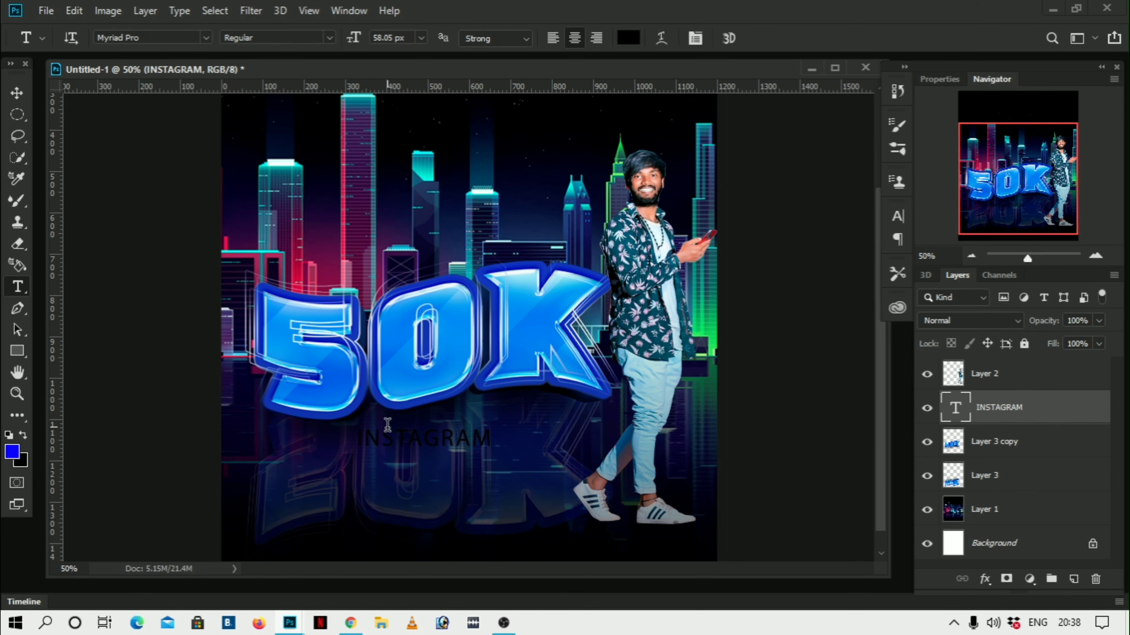
{"action": "left_click", "coordinate": [407, 438]}
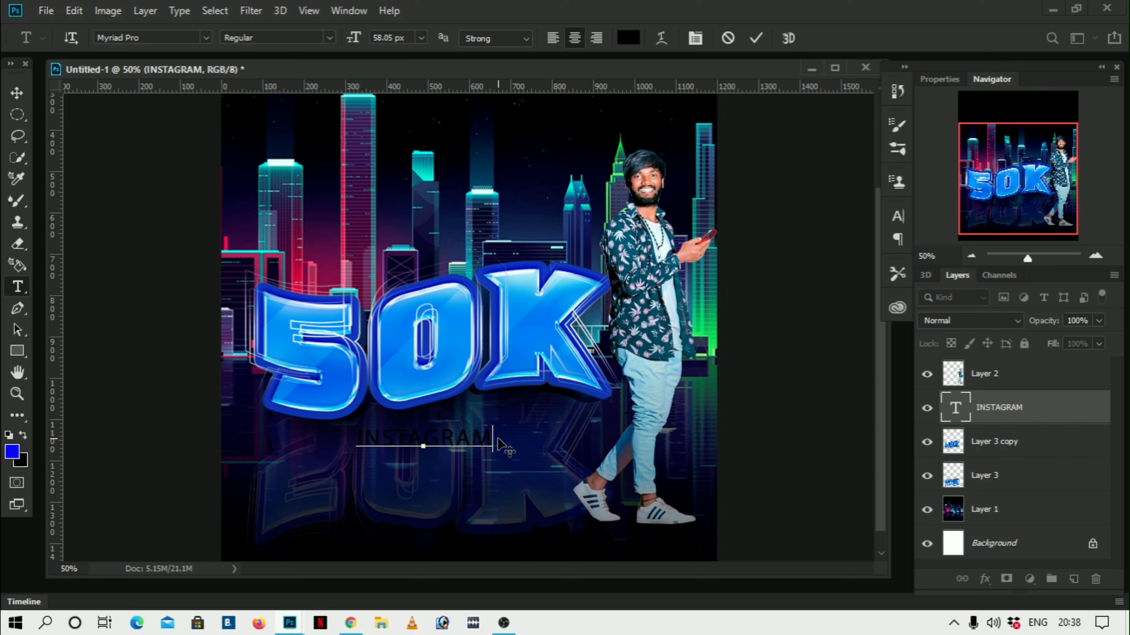
{"action": "type", "text": "FOLLOW"}
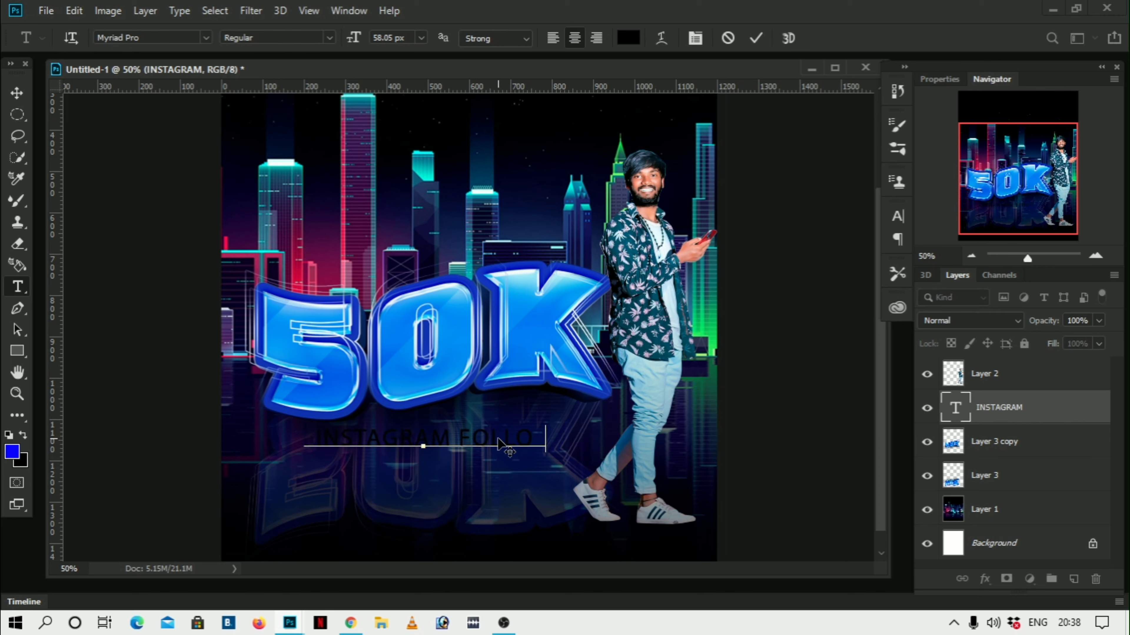
{"action": "type", "text": "ES"}
{"action": "key", "text": "ctrl+a"}
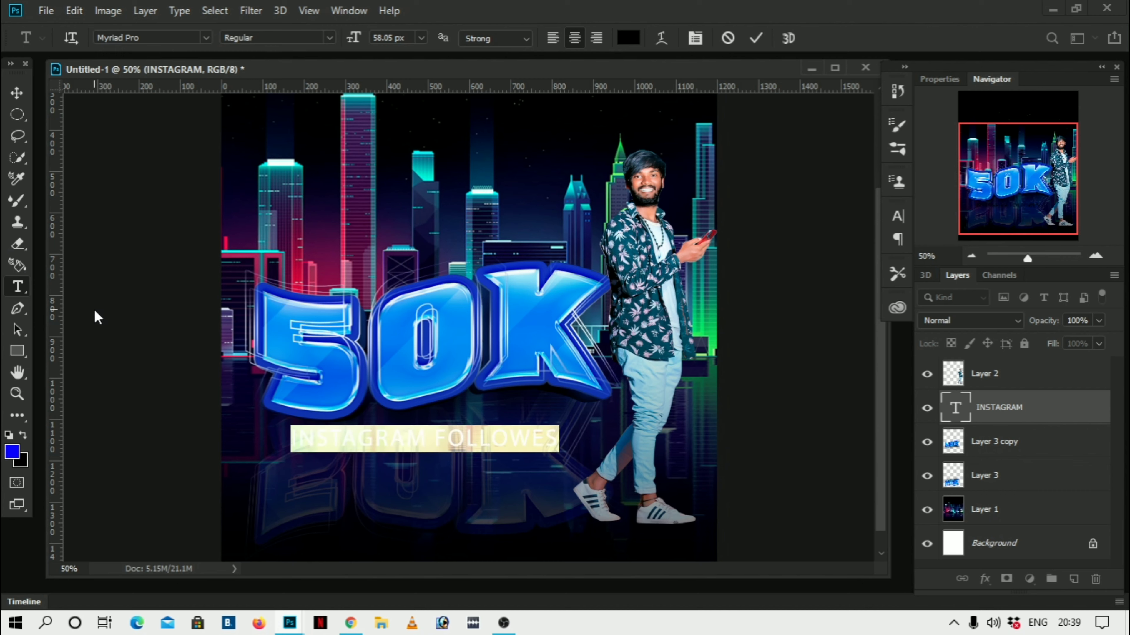
{"action": "left_click", "coordinate": [623, 37]}
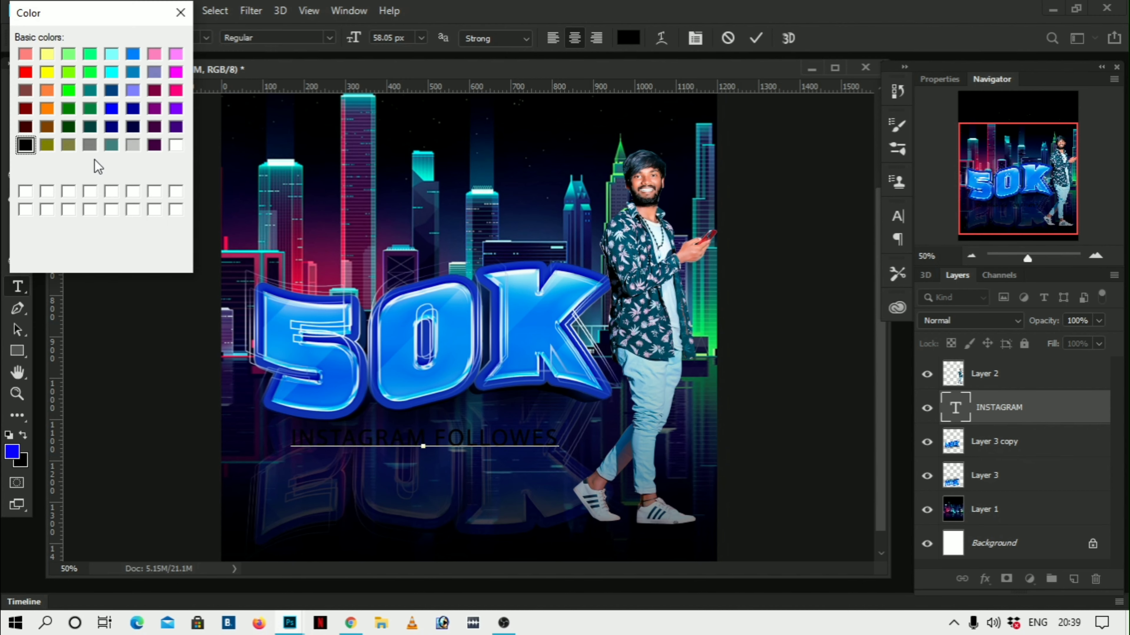
{"action": "left_click", "coordinate": [175, 145]}
{"action": "left_click", "coordinate": [42, 258]}
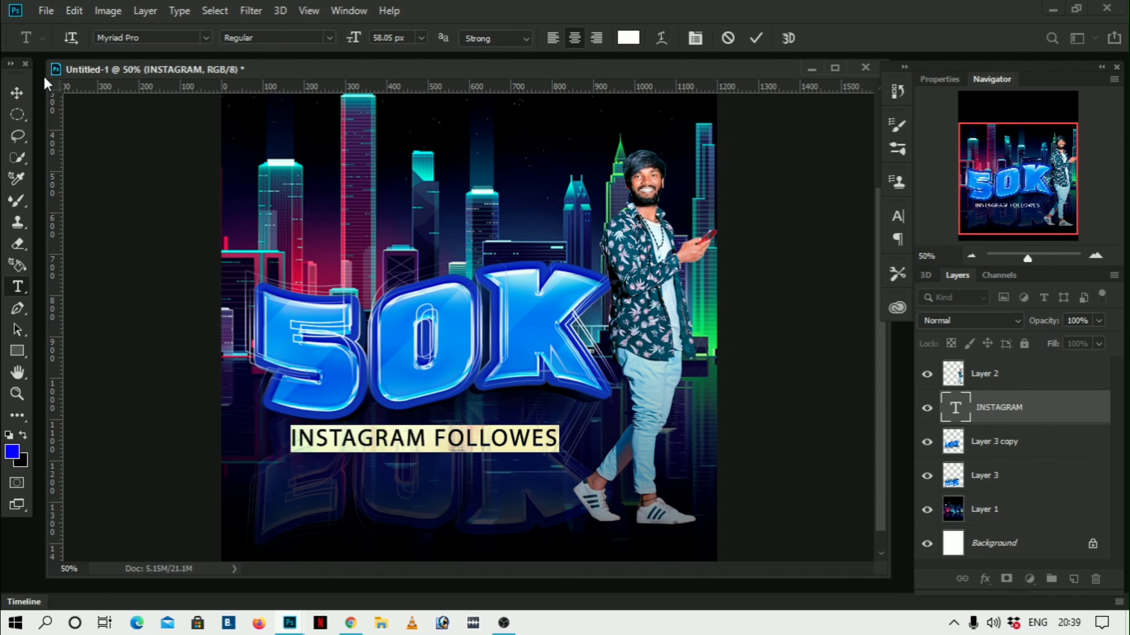
{"action": "left_click", "coordinate": [17, 92]}
Move the caption under the 50K and select all its text again.
{"action": "left_click_drag", "start_coordinate": [507, 449], "coordinate": [577, 433]}
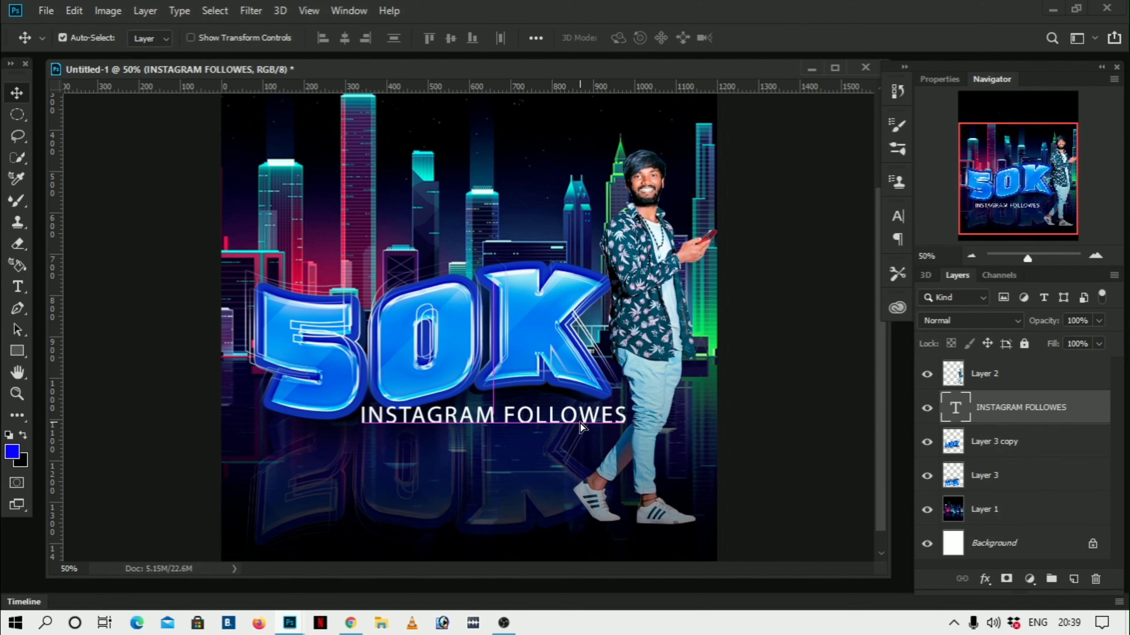
{"action": "left_click", "coordinate": [17, 286]}
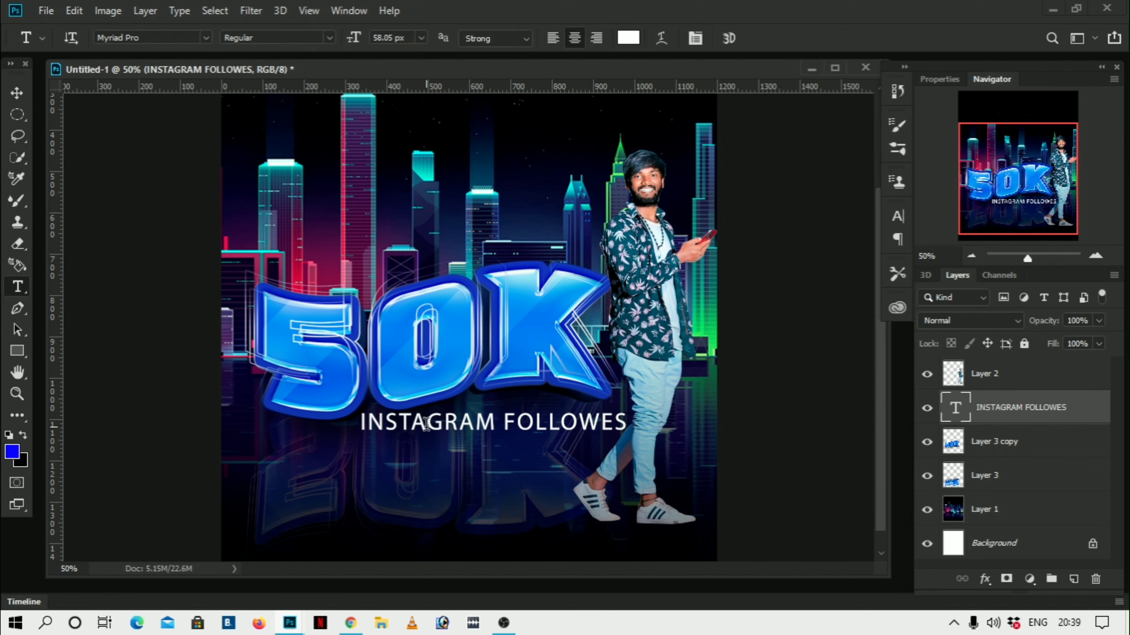
{"action": "left_click", "coordinate": [404, 383]}
{"action": "key", "text": "ctrl+a"}
Warp the white caption with the Arc style, after previewing Arch, Bulge, Shell Upper and Arc Lower.
{"action": "left_click", "coordinate": [661, 38]}
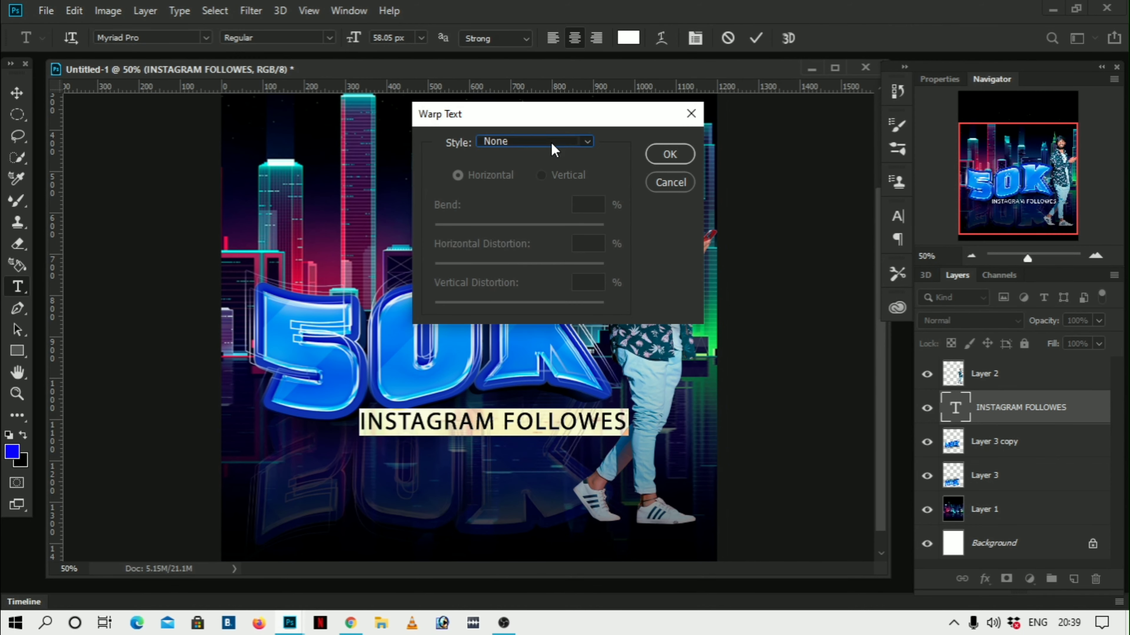
{"action": "left_click", "coordinate": [551, 142]}
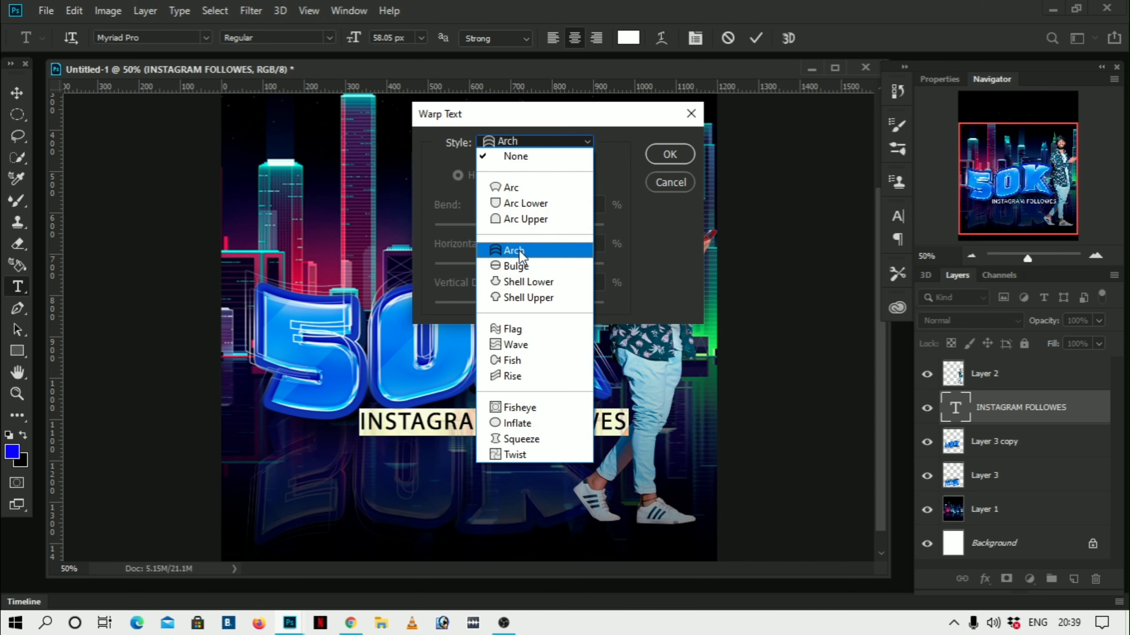
{"action": "left_click", "coordinate": [519, 250]}
{"action": "left_click", "coordinate": [538, 142]}
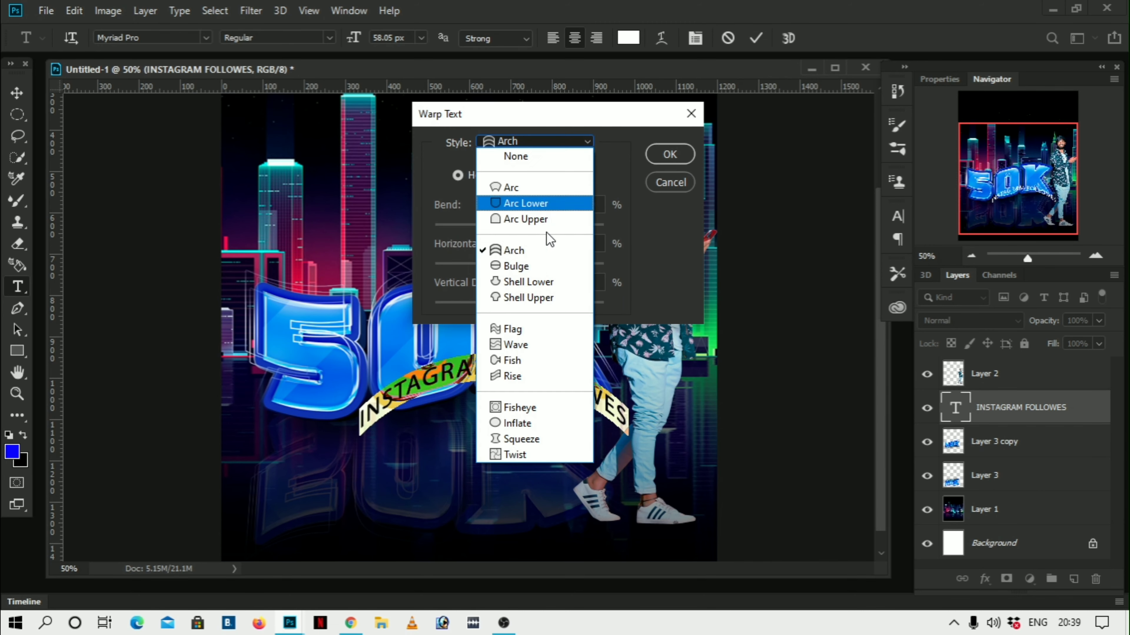
{"action": "left_click", "coordinate": [534, 266]}
{"action": "left_click", "coordinate": [540, 142]}
{"action": "left_click", "coordinate": [543, 297]}
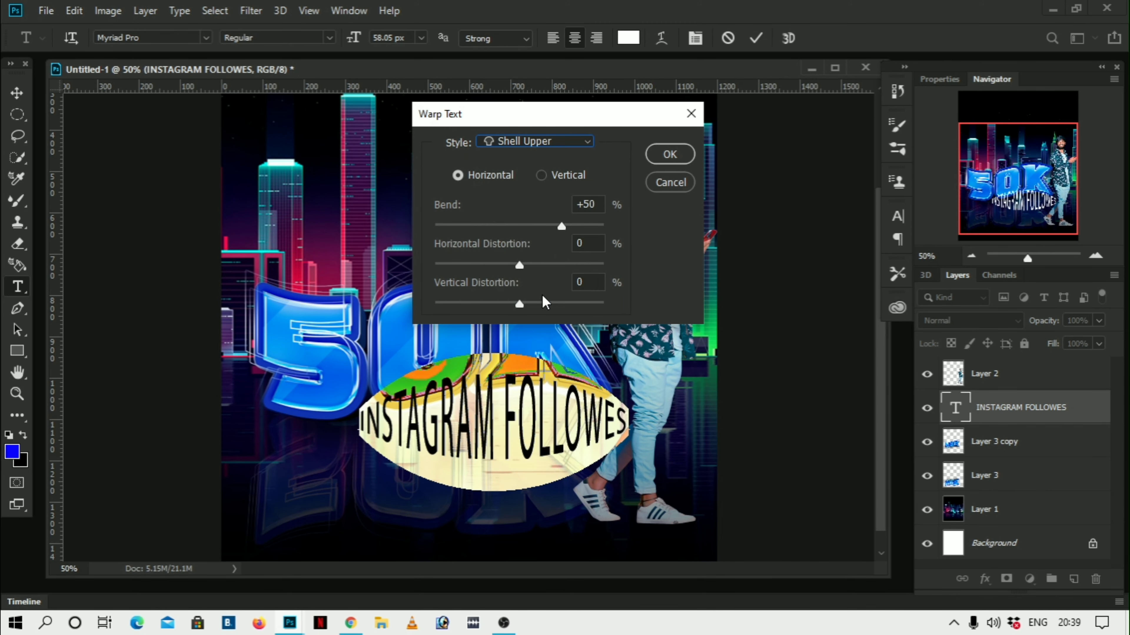
{"action": "left_click", "coordinate": [550, 142]}
{"action": "left_click", "coordinate": [542, 200]}
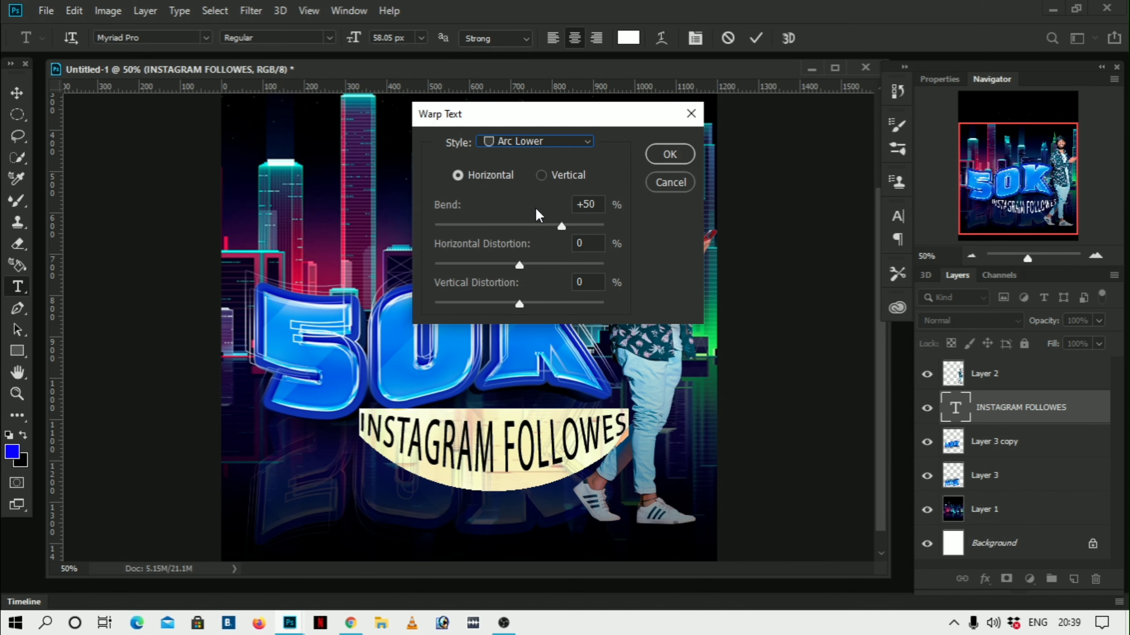
{"action": "left_click", "coordinate": [540, 142]}
{"action": "left_click", "coordinate": [536, 186]}
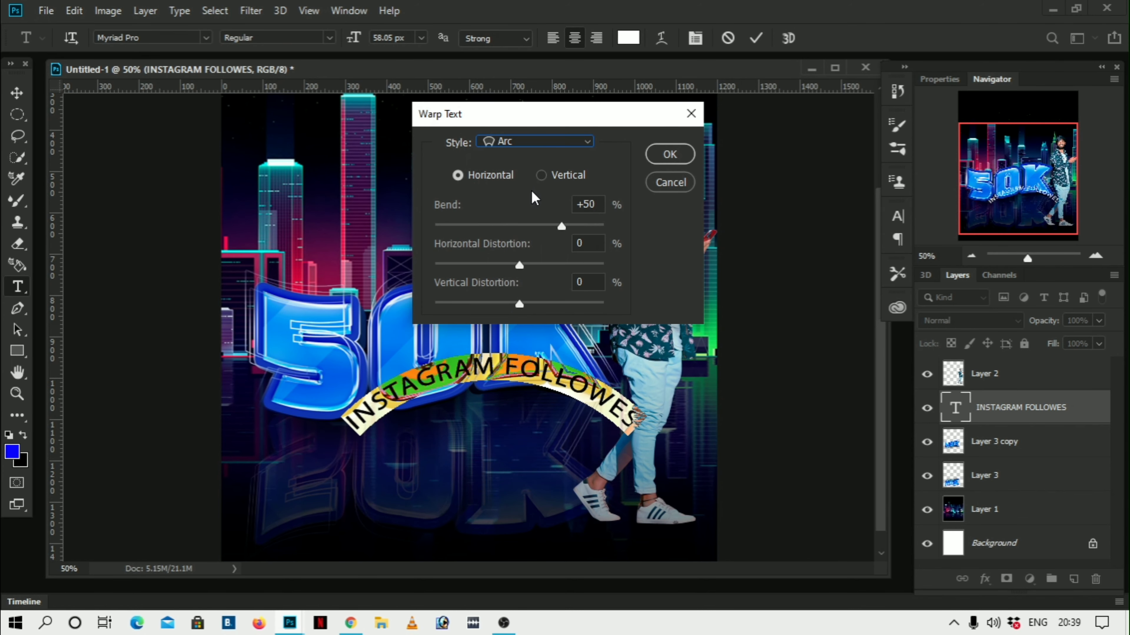
{"action": "left_click", "coordinate": [669, 154]}
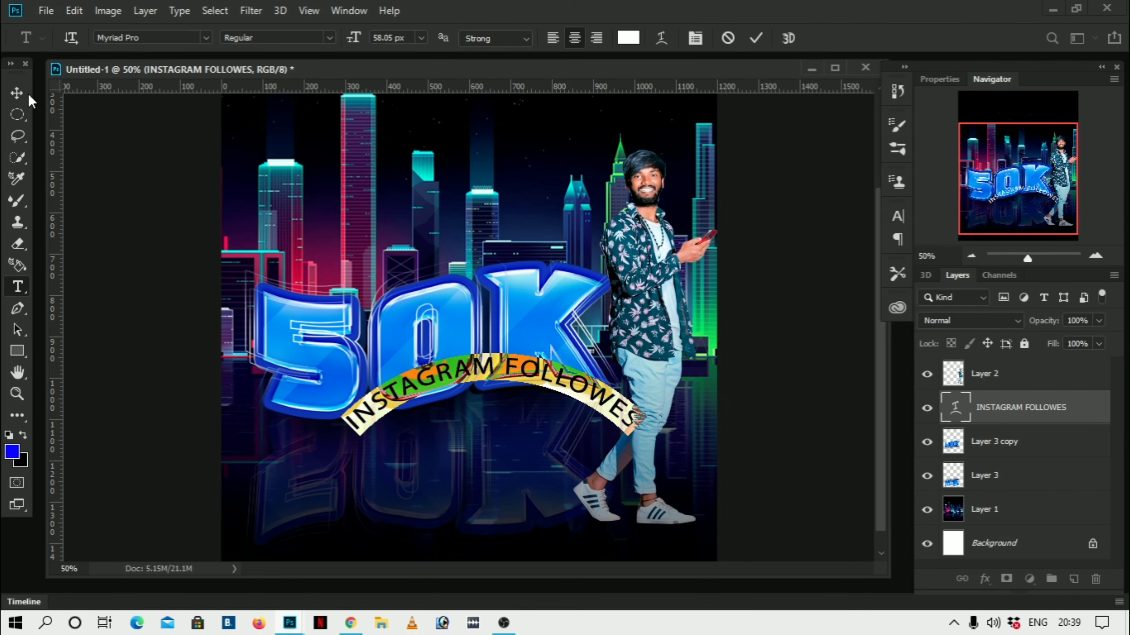
Insert the missing R so it reads FOLLOWERS and lay the arched caption over 50K.
{"action": "left_click", "coordinate": [23, 93]}
{"action": "mouse_move", "coordinate": [466, 371]}
{"action": "left_mouse_down"}
{"action": "mouse_move", "coordinate": [407, 213]}
{"action": "mouse_move", "coordinate": [414, 221]}
{"action": "left_mouse_up"}
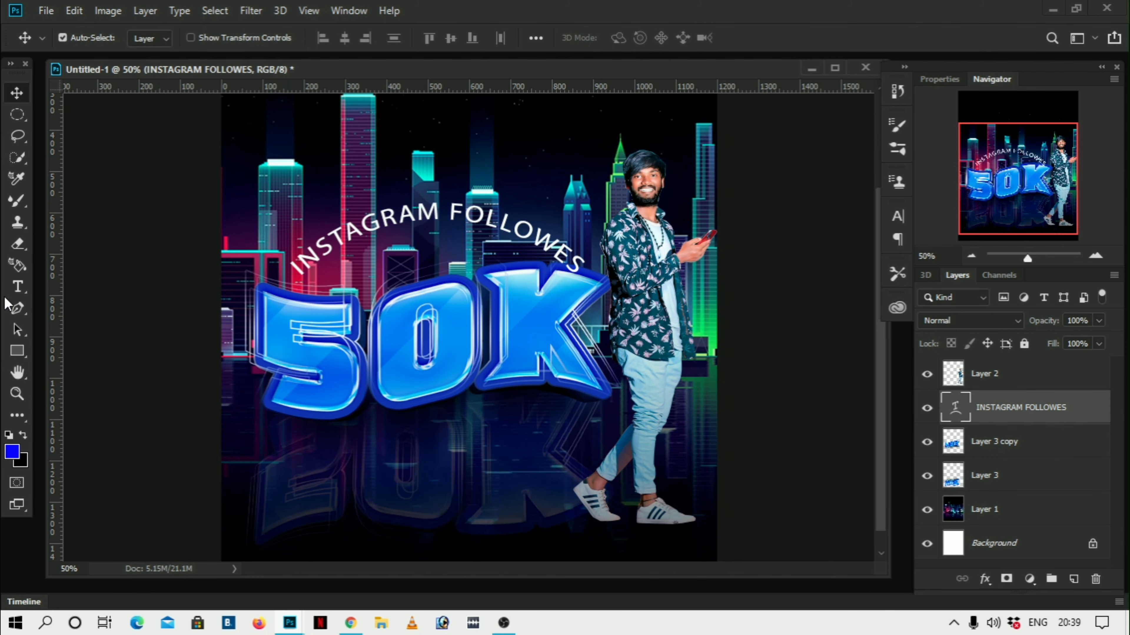
{"action": "left_click", "coordinate": [18, 287]}
{"action": "left_click", "coordinate": [568, 252]}
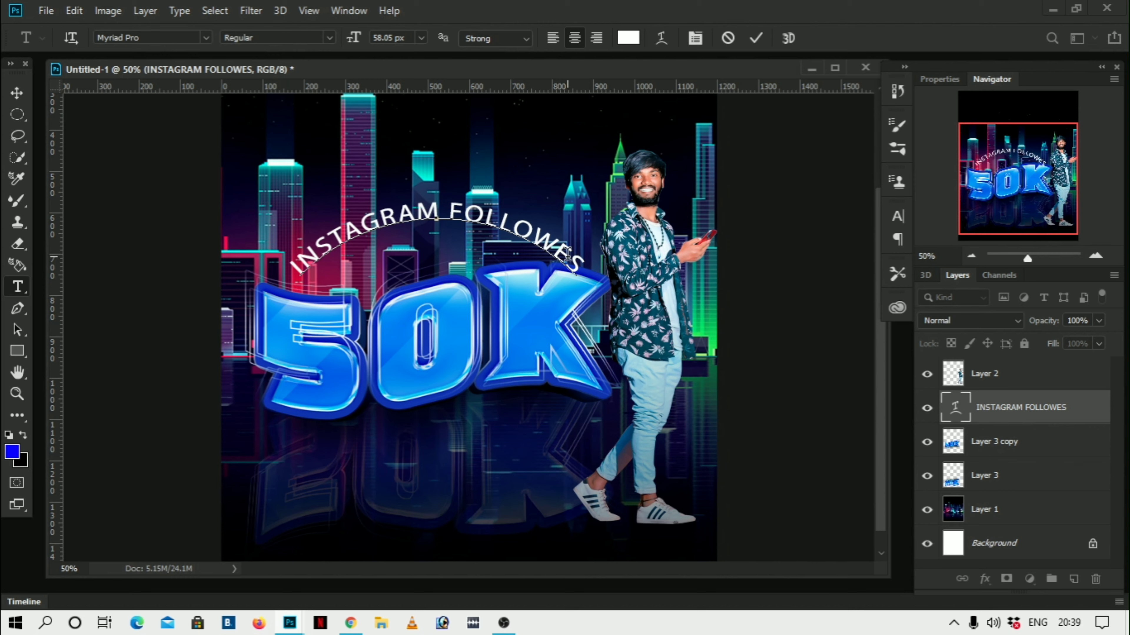
{"action": "type", "text": "R"}
{"action": "left_click", "coordinate": [17, 93]}
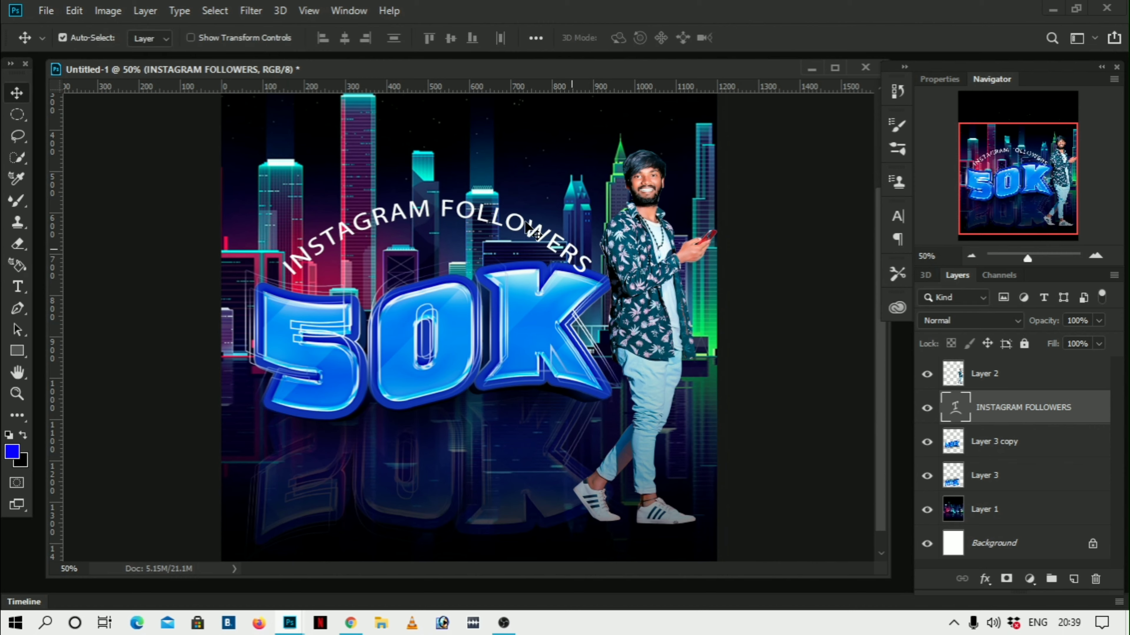
{"action": "mouse_move", "coordinate": [523, 218]}
{"action": "left_mouse_down"}
{"action": "mouse_move", "coordinate": [525, 347]}
{"action": "mouse_move", "coordinate": [525, 338]}
{"action": "left_mouse_up"}
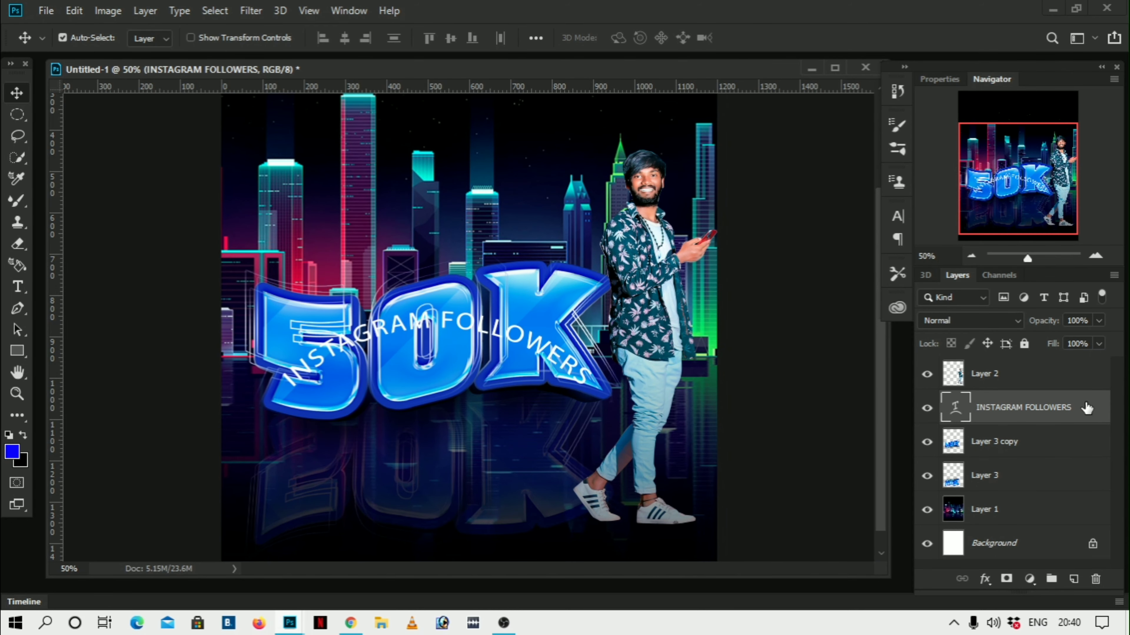
Give the caption a tight drop shadow (distance 0, spread 27, size 7) and enable Gradient Overlay.
{"action": "double_click", "coordinate": [1051, 418]}
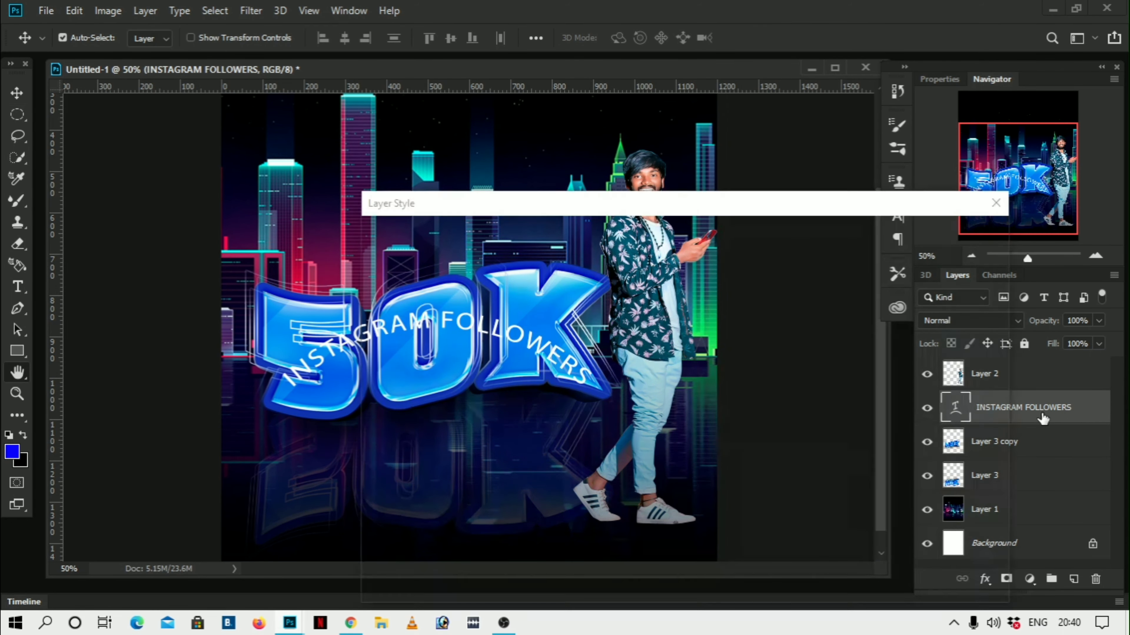
{"action": "left_click", "coordinate": [414, 517]}
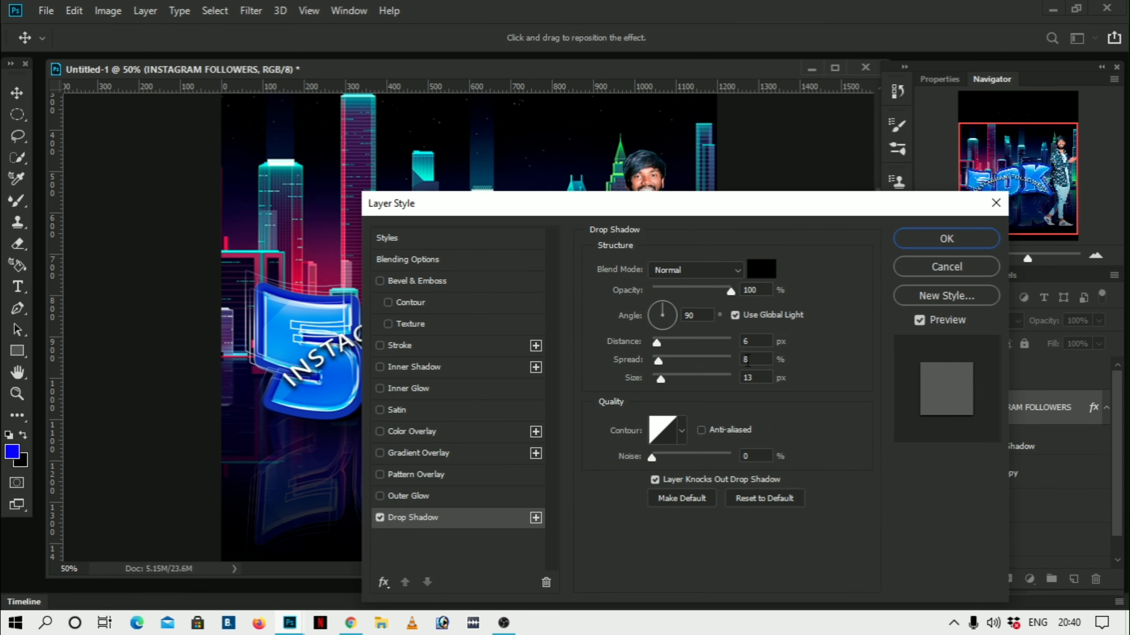
{"action": "mouse_move", "coordinate": [658, 359]}
{"action": "left_mouse_down"}
{"action": "mouse_move", "coordinate": [652, 341]}
{"action": "mouse_move", "coordinate": [671, 378]}
{"action": "mouse_move", "coordinate": [658, 377]}
{"action": "mouse_move", "coordinate": [683, 360]}
{"action": "mouse_move", "coordinate": [673, 359]}
{"action": "left_mouse_up"}
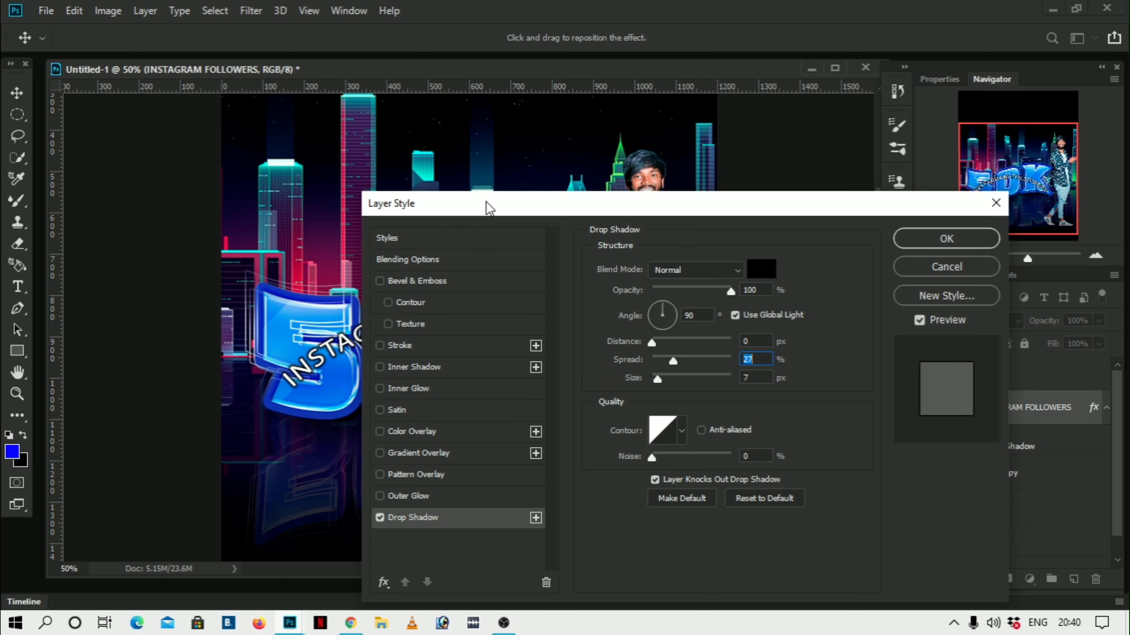
{"action": "left_click_drag", "start_coordinate": [490, 207], "coordinate": [573, 190]}
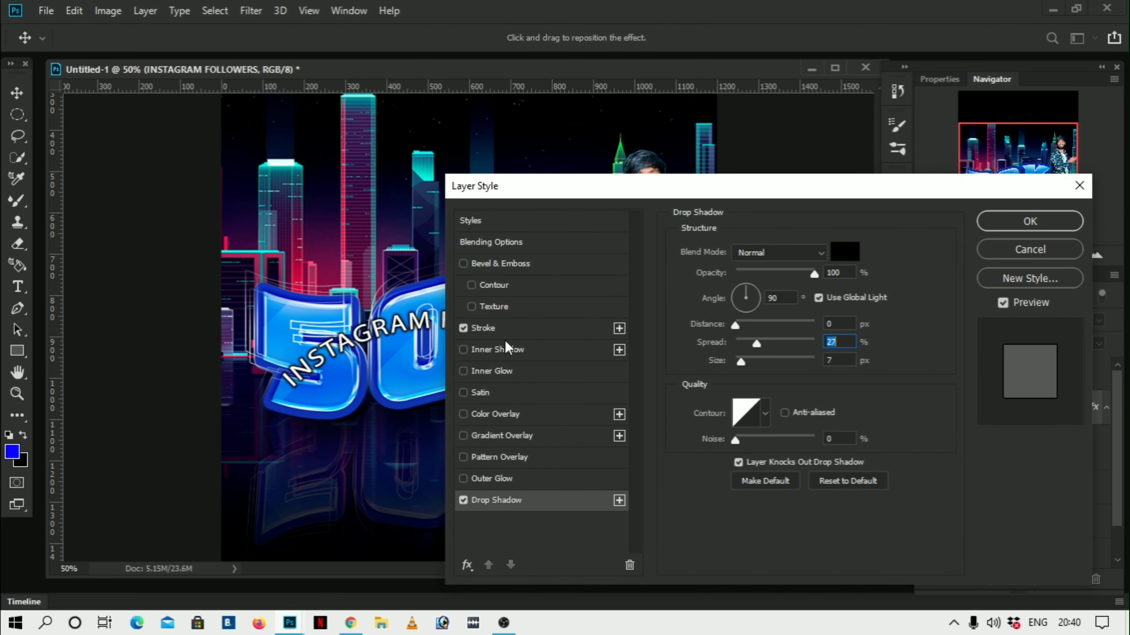
{"action": "left_click", "coordinate": [491, 437]}
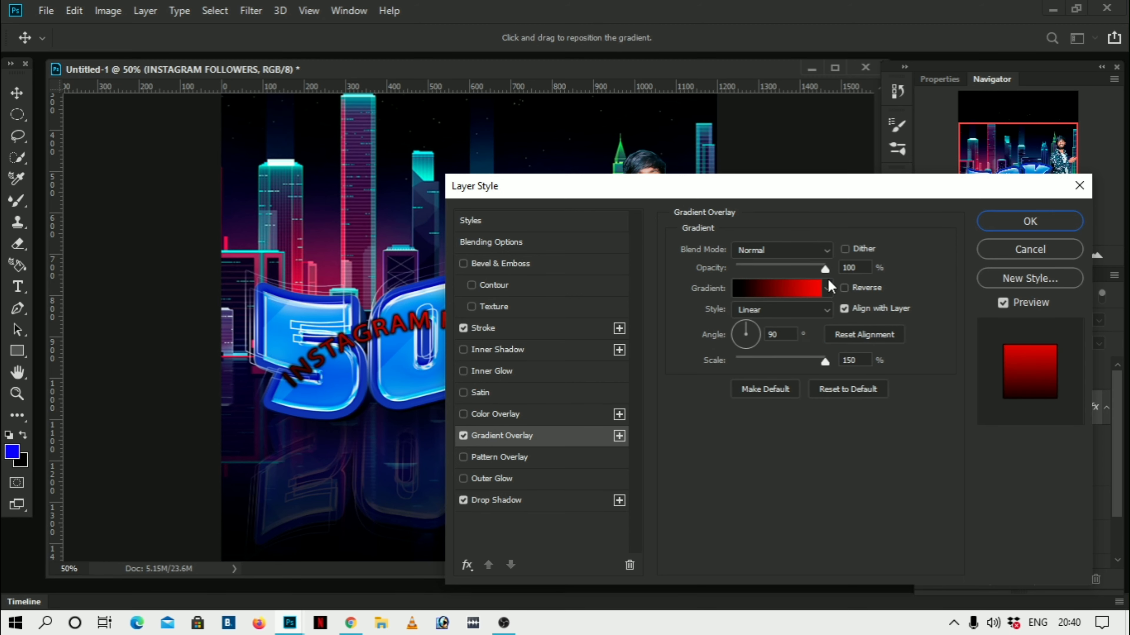
Build a yellow-to-transparent overlay gradient from the Foreground to Transparent preset.
{"action": "left_click", "coordinate": [789, 286]}
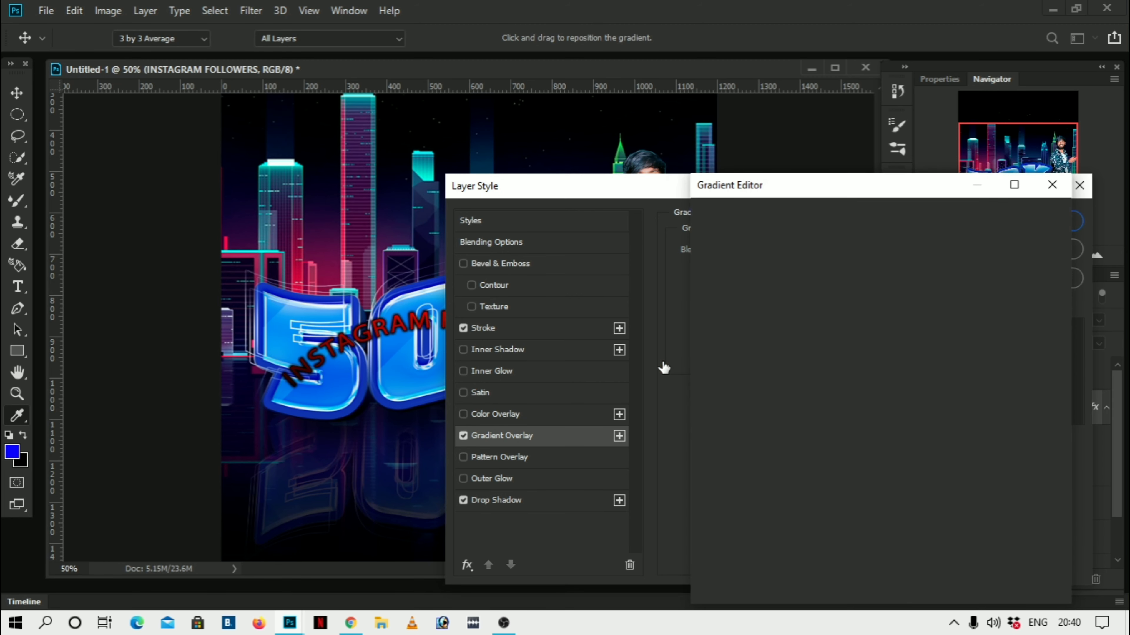
{"action": "left_click", "coordinate": [789, 269]}
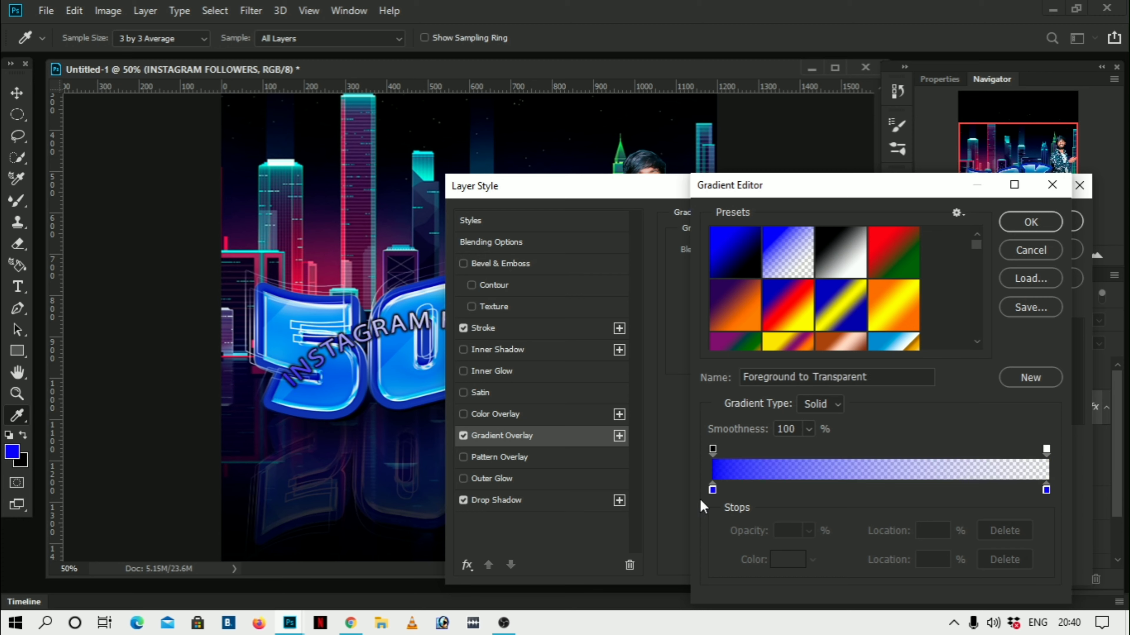
{"action": "left_click", "coordinate": [712, 489]}
{"action": "left_click", "coordinate": [788, 560]}
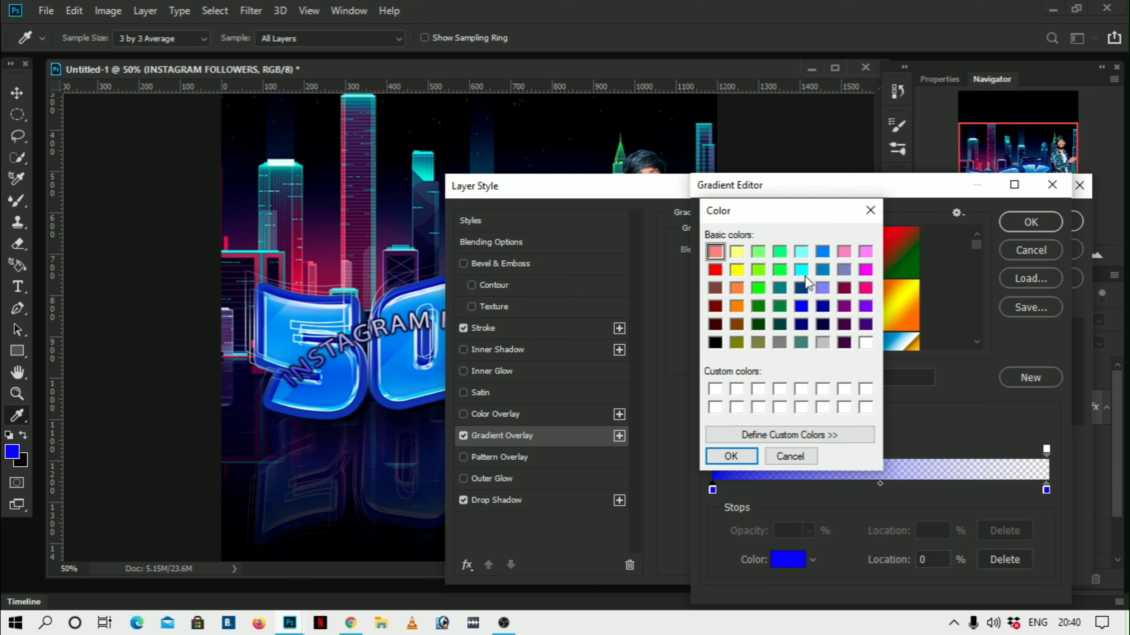
{"action": "left_click", "coordinate": [730, 456]}
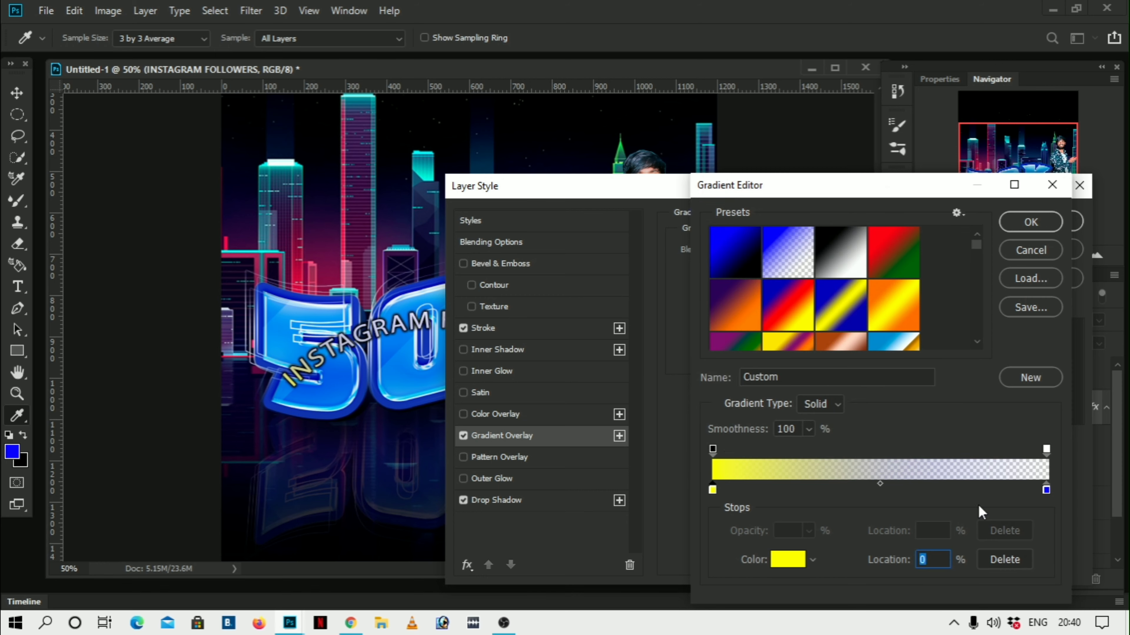
{"action": "left_click", "coordinate": [1046, 490]}
{"action": "left_click", "coordinate": [789, 560]}
{"action": "left_click", "coordinate": [869, 353]}
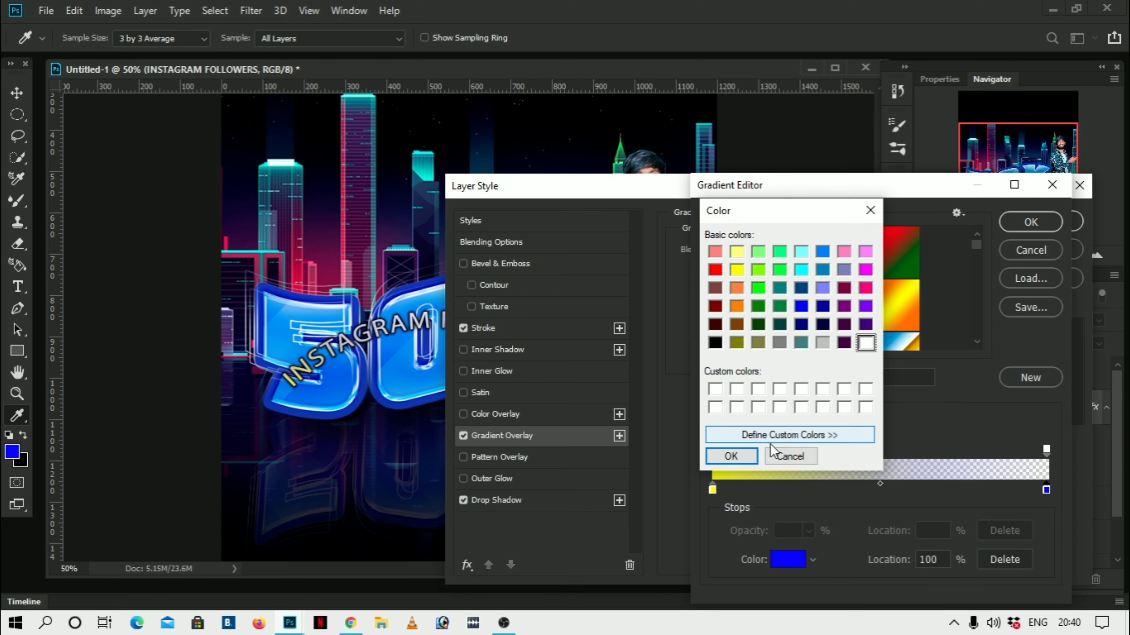
{"action": "left_click", "coordinate": [729, 457]}
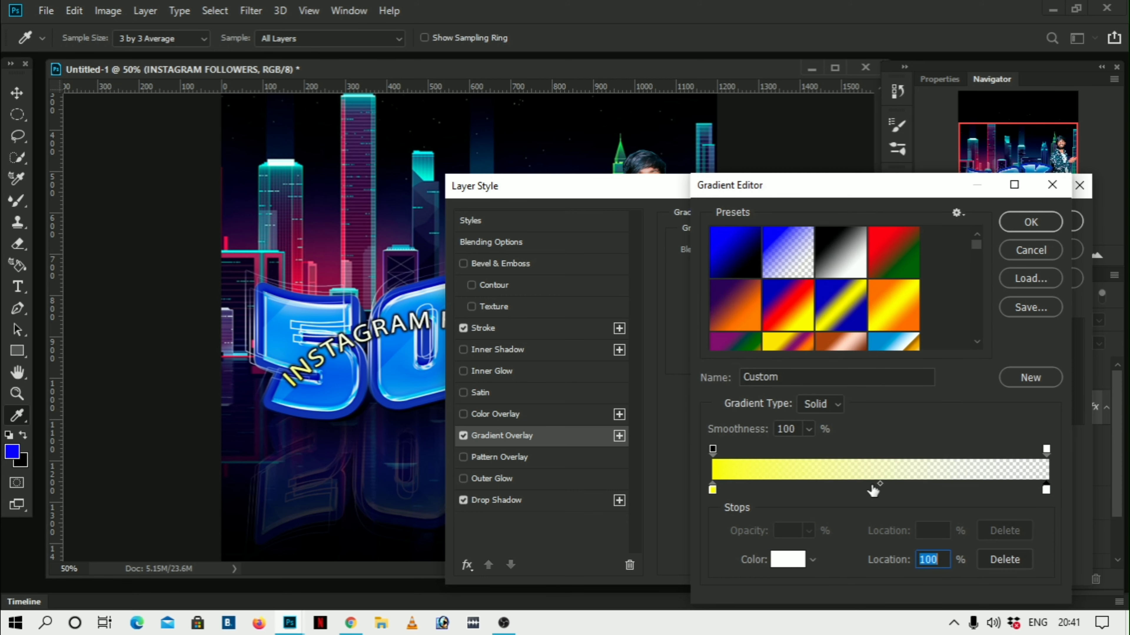
{"action": "left_click", "coordinate": [1012, 227]}
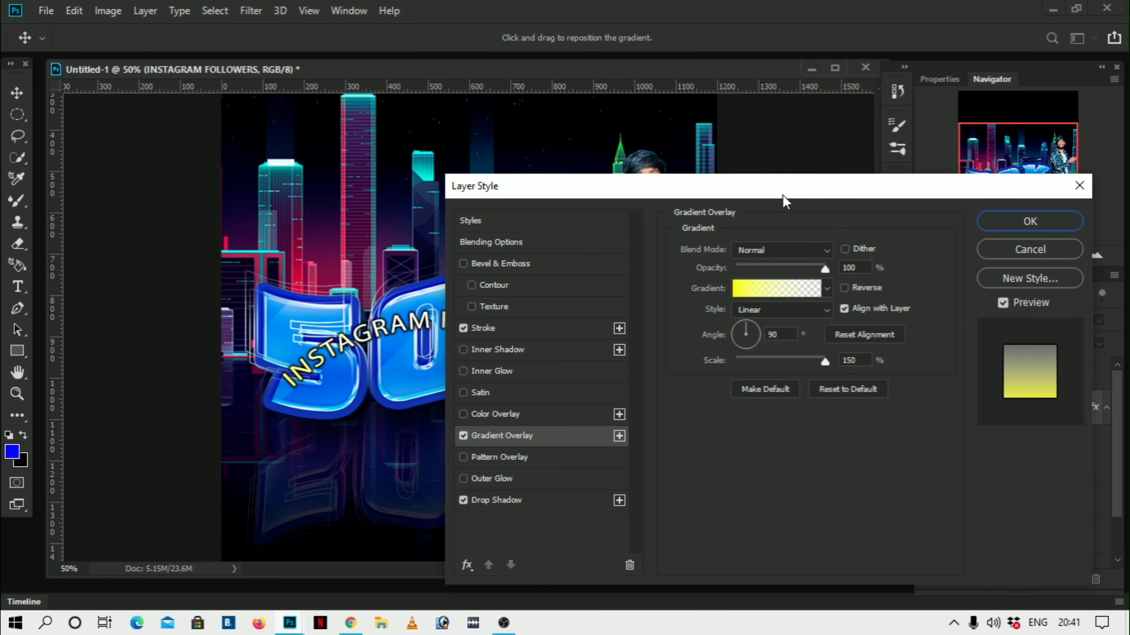
Set the overlay to Angle style, -94°, Normal blending and about 36% opacity, then apply.
{"action": "left_click_drag", "start_coordinate": [628, 189], "coordinate": [677, 150]}
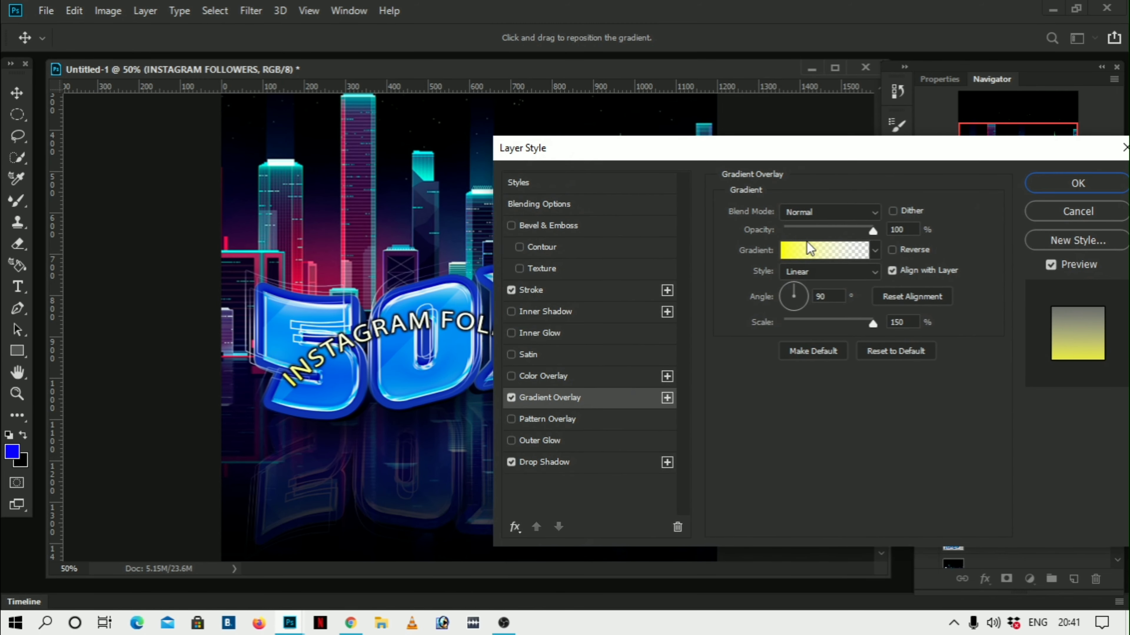
{"action": "left_click_drag", "start_coordinate": [794, 302], "coordinate": [795, 313]}
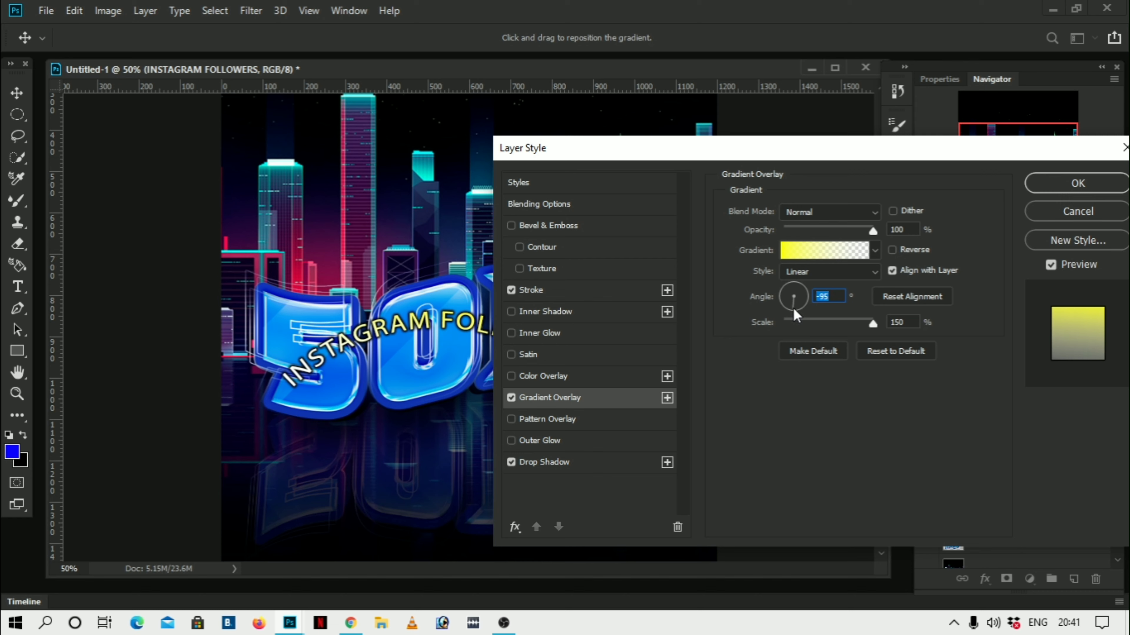
{"action": "left_click", "coordinate": [829, 212]}
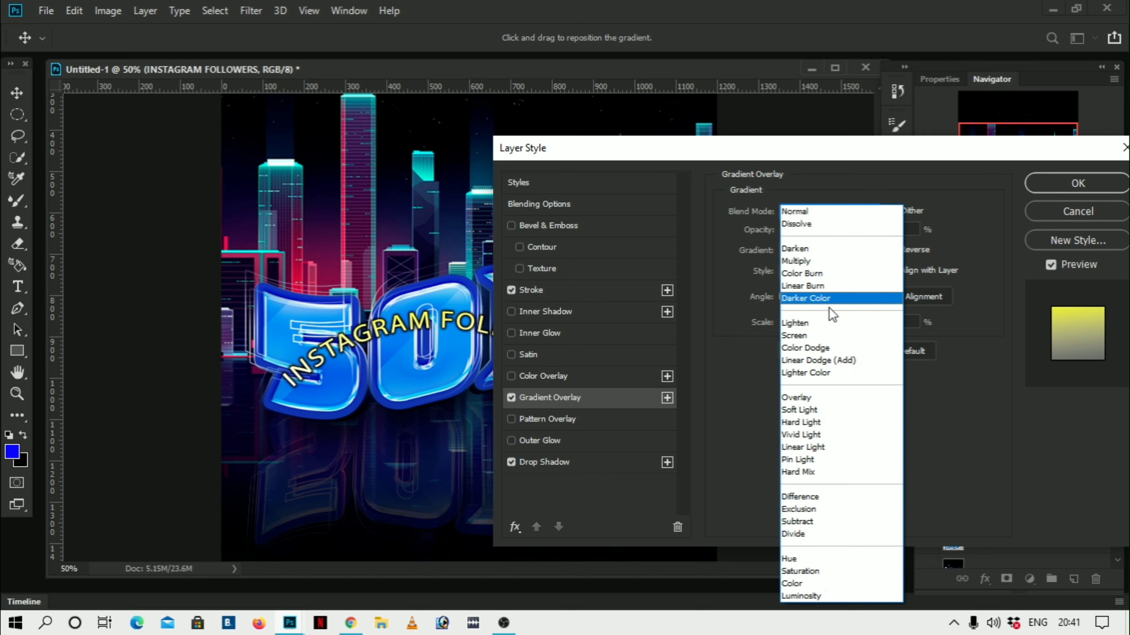
{"action": "left_click", "coordinate": [829, 308]}
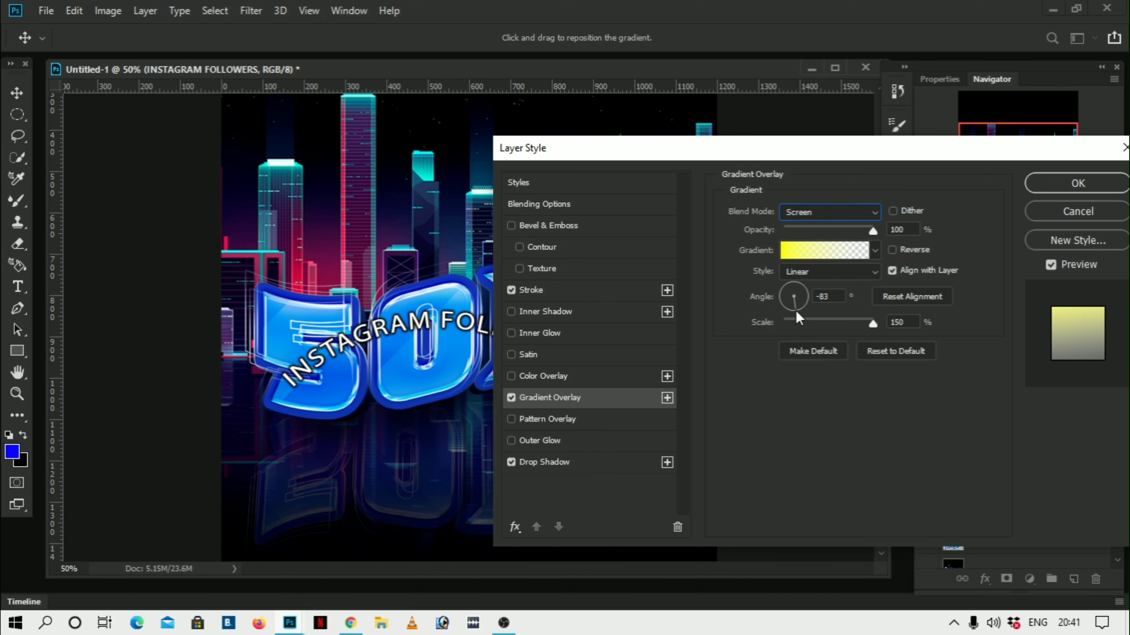
{"action": "left_click", "coordinate": [822, 267]}
{"action": "left_click", "coordinate": [812, 305]}
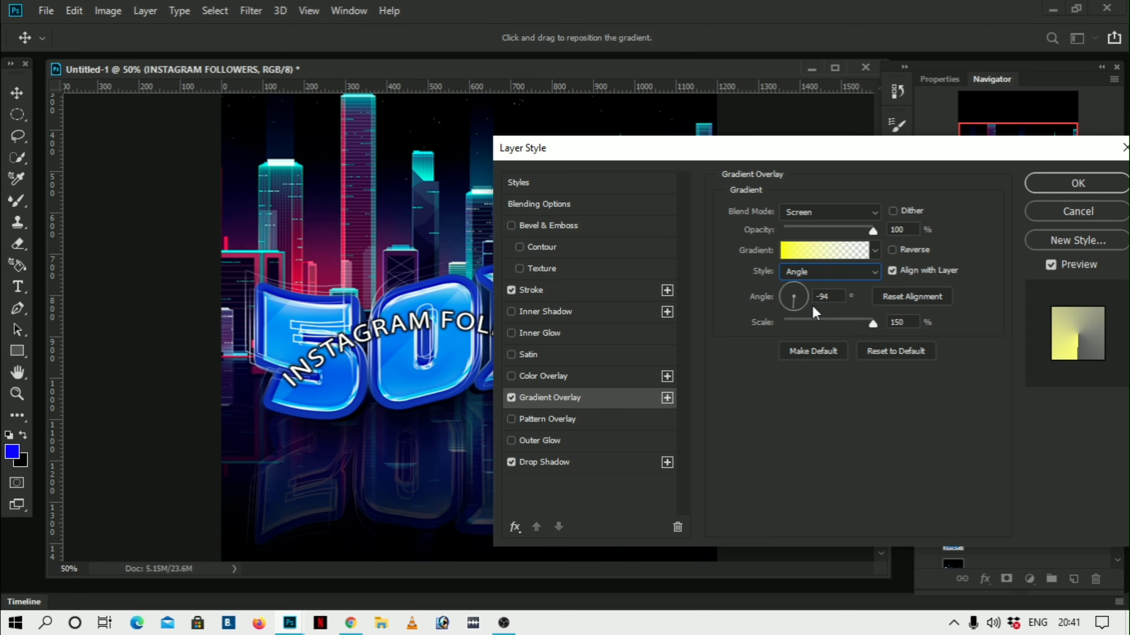
{"action": "left_click", "coordinate": [831, 210]}
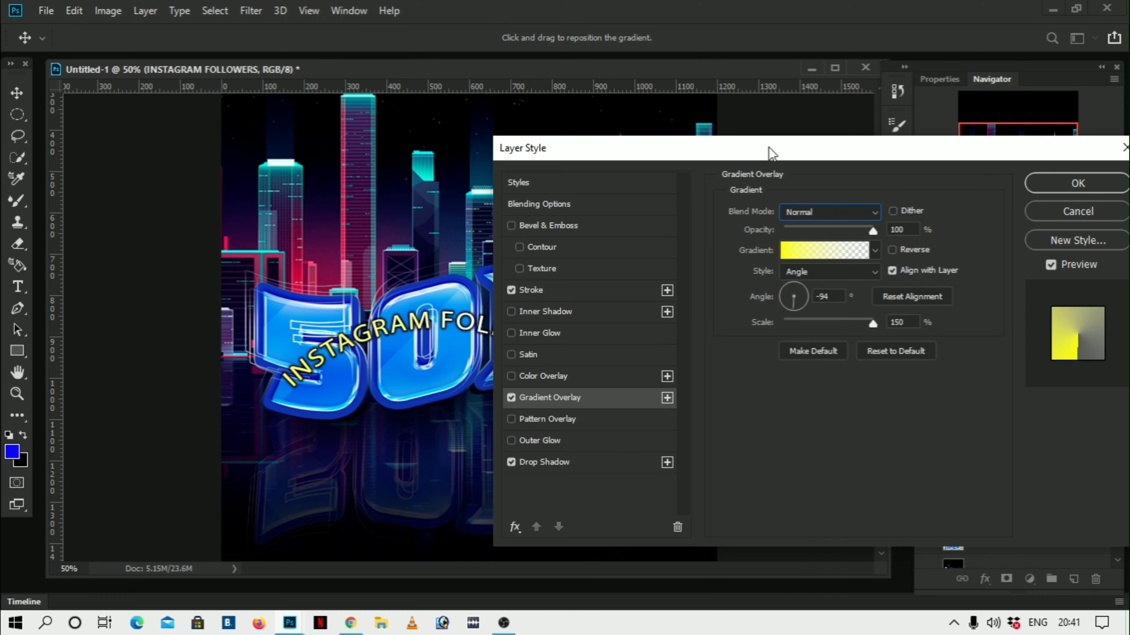
{"action": "mouse_move", "coordinate": [769, 146]}
{"action": "left_mouse_down"}
{"action": "mouse_move", "coordinate": [748, 128]}
{"action": "mouse_move", "coordinate": [737, 141]}
{"action": "left_mouse_up"}
{"action": "left_click", "coordinate": [784, 224]}
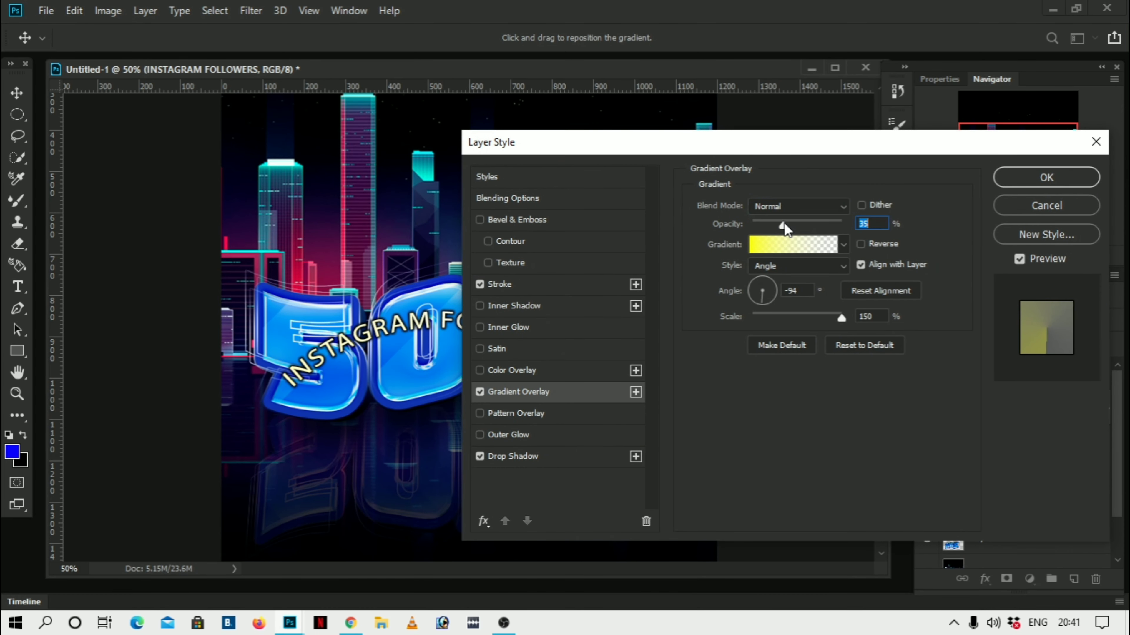
{"action": "left_click", "coordinate": [1032, 180]}
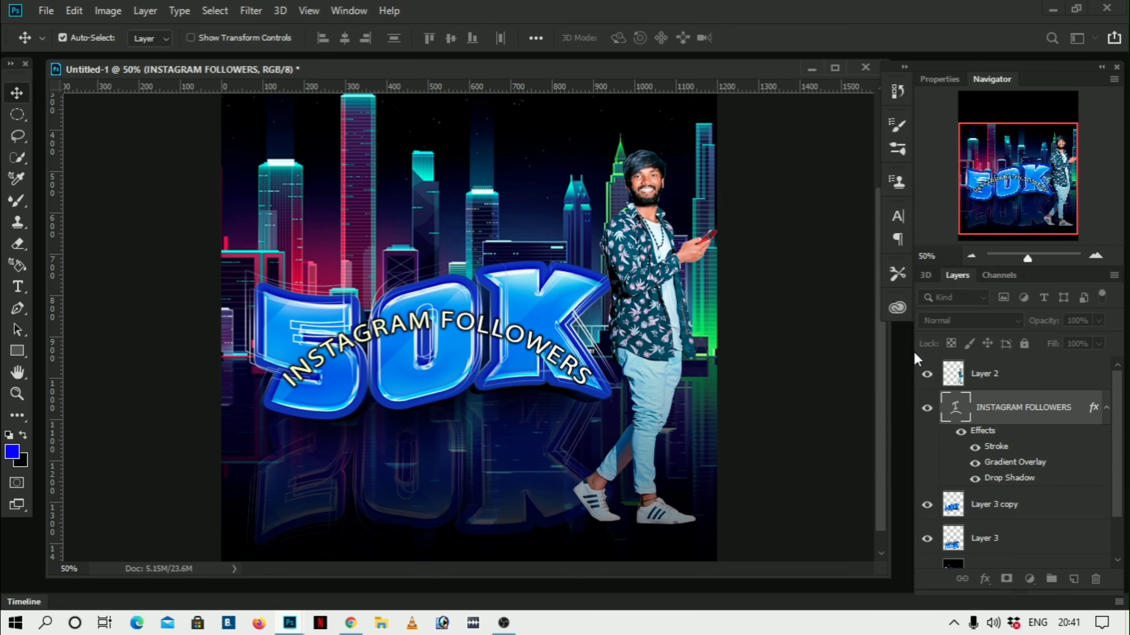
Scale Layer 2 (the man) to about 83% and nudge him slightly up and right.
{"action": "scroll", "coordinate": [946, 371], "scroll_direction": "down", "scroll_amount": 2}
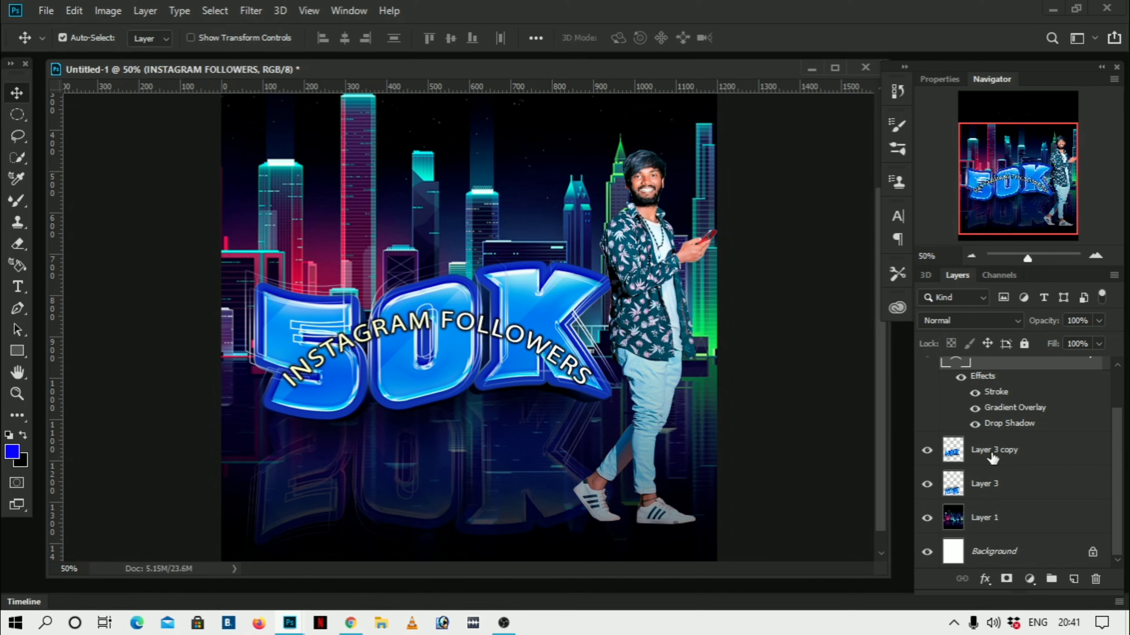
{"action": "scroll", "coordinate": [992, 509], "scroll_direction": "up", "scroll_amount": 2}
{"action": "left_click", "coordinate": [983, 376]}
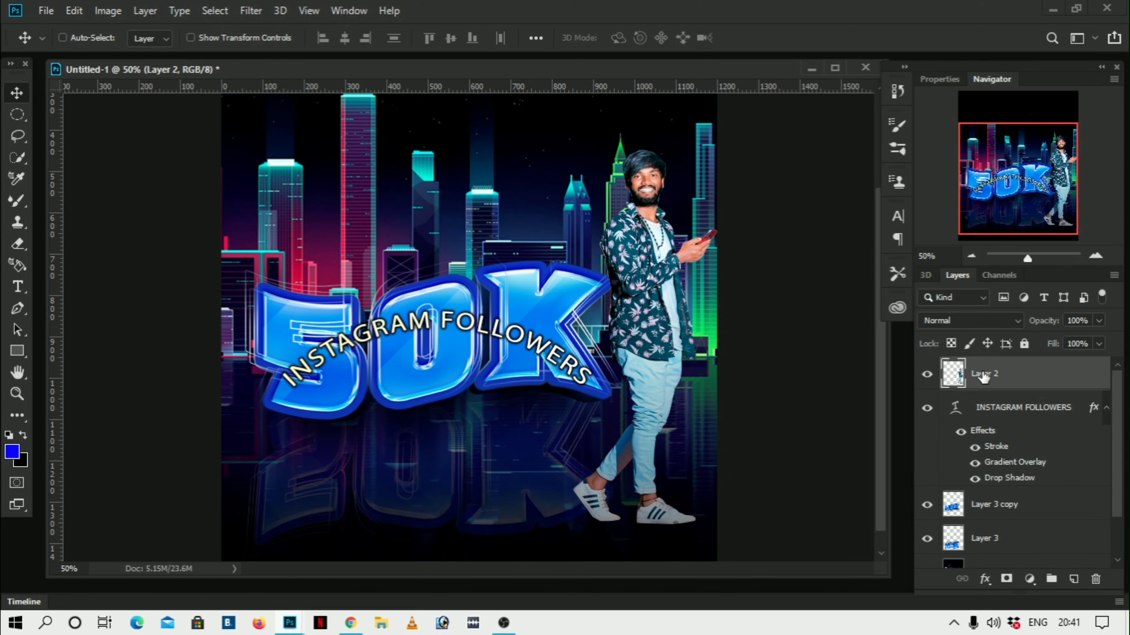
{"action": "key", "text": "ctrl+t"}
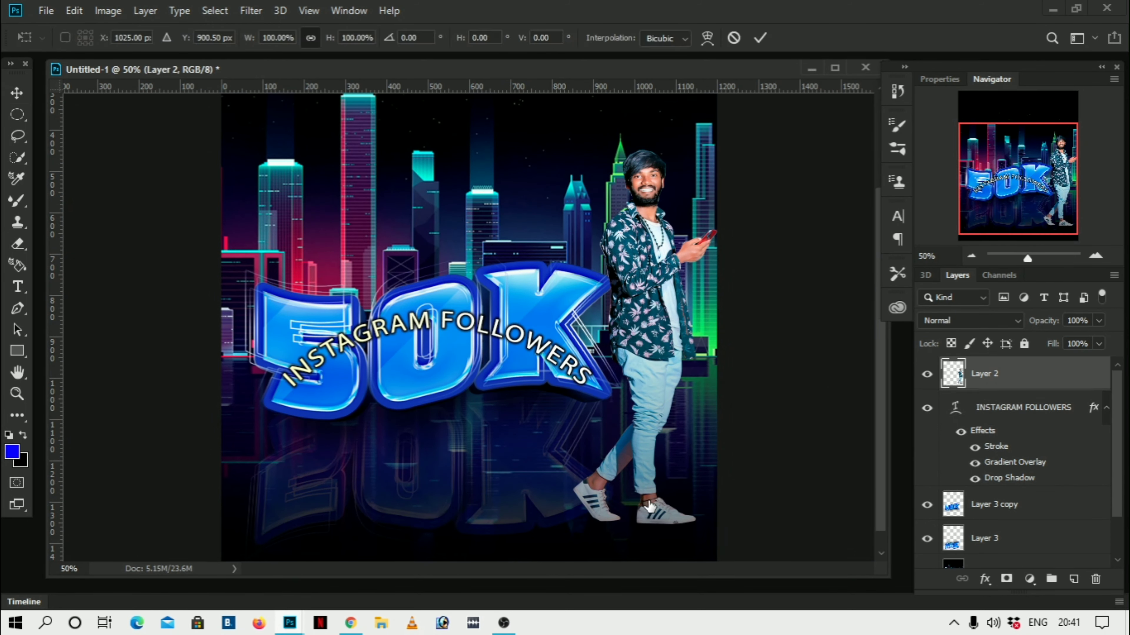
{"action": "left_click_drag", "start_coordinate": [717, 525], "coordinate": [691, 463]}
{"action": "left_click_drag", "start_coordinate": [654, 421], "coordinate": [670, 435]}
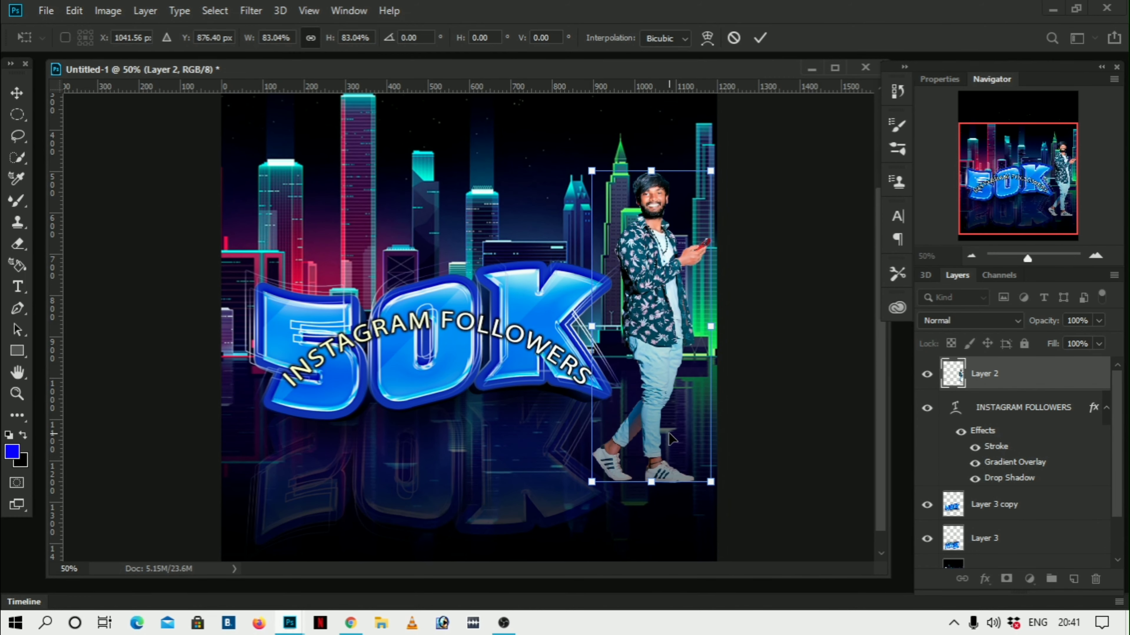
{"action": "key", "text": "Return"}
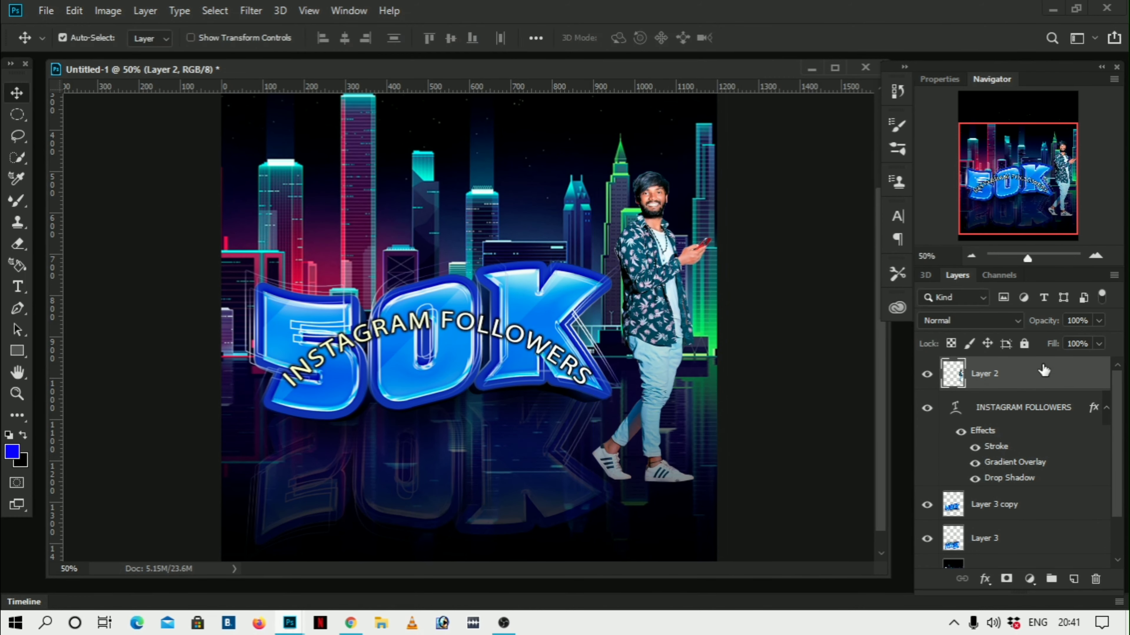
Add a Drop Shadow at 69% opacity to Layer 2.
{"action": "double_click", "coordinate": [1078, 375]}
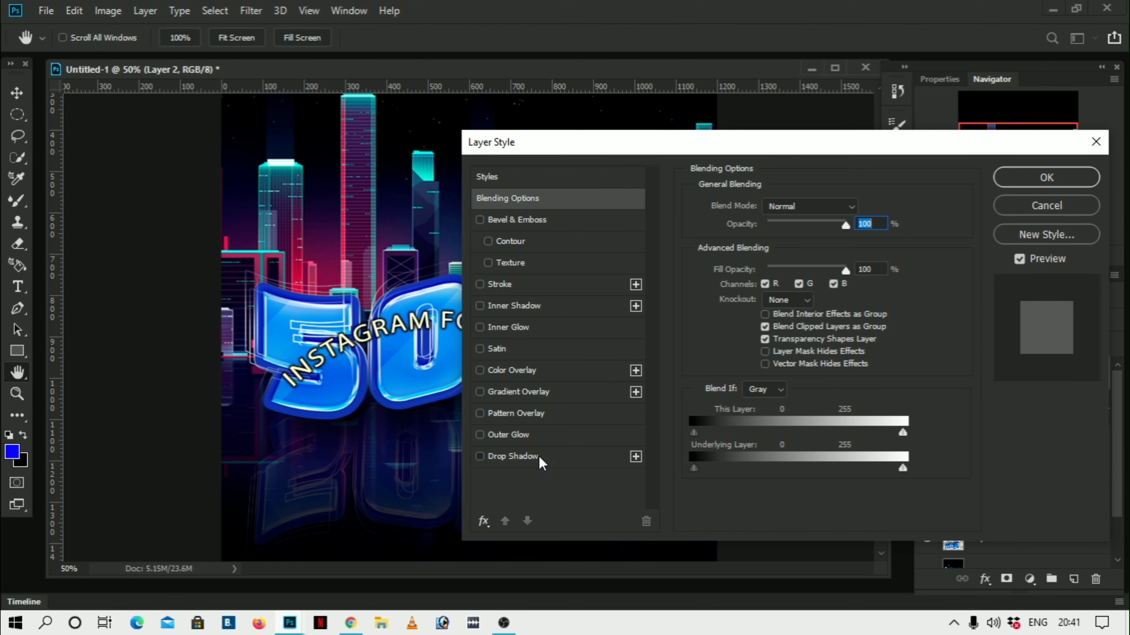
{"action": "left_click", "coordinate": [516, 455]}
{"action": "left_click_drag", "start_coordinate": [841, 143], "coordinate": [1013, 146]}
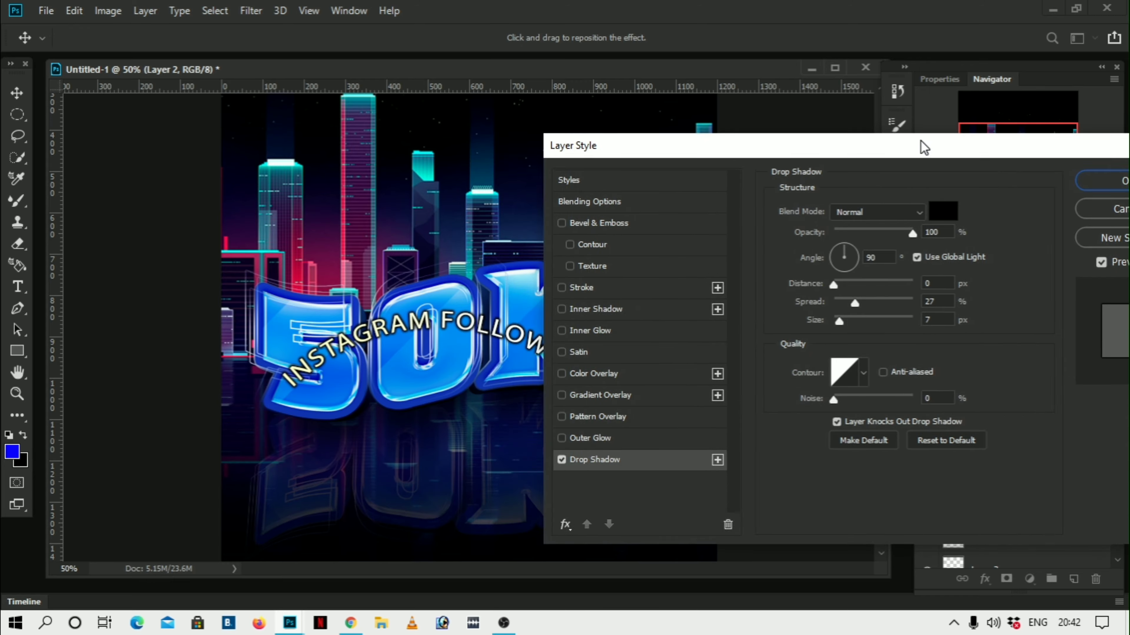
{"action": "left_click_drag", "start_coordinate": [1001, 233], "coordinate": [977, 233]}
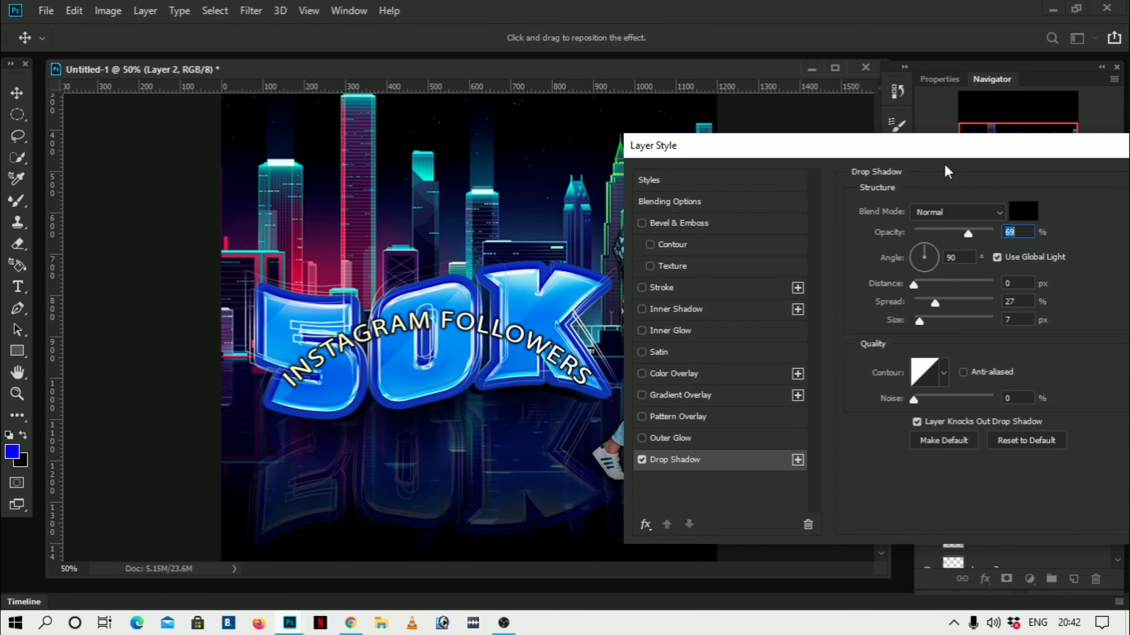
{"action": "mouse_move", "coordinate": [925, 148]}
{"action": "left_mouse_down"}
{"action": "mouse_move", "coordinate": [979, 253]}
{"action": "mouse_move", "coordinate": [986, 123]}
{"action": "mouse_move", "coordinate": [797, 123]}
{"action": "left_mouse_up"}
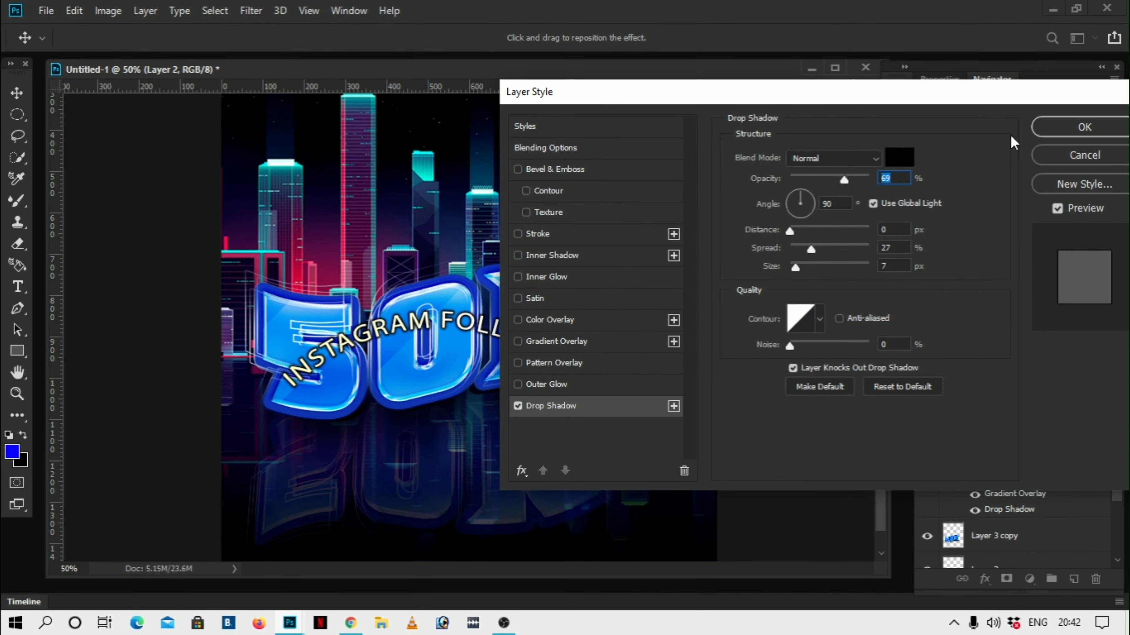
{"action": "left_click", "coordinate": [1084, 125]}
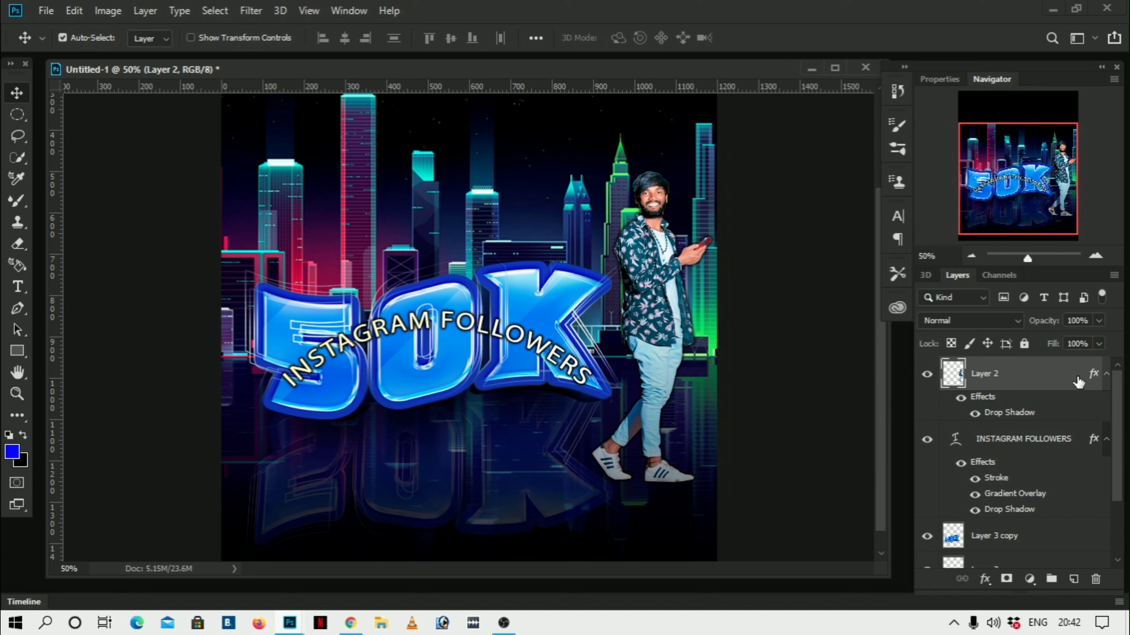
Duplicate the man's layer and split the copy's drop shadow into its own layer.
{"action": "left_click_drag", "start_coordinate": [1078, 382], "coordinate": [1073, 578]}
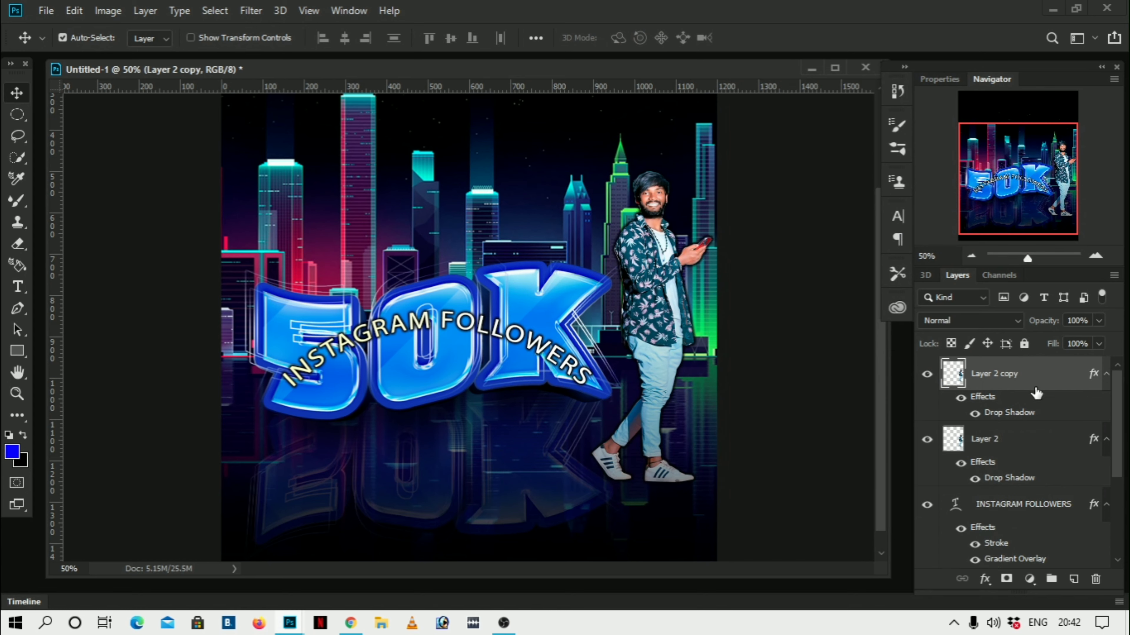
{"action": "right_click", "coordinate": [1091, 375]}
{"action": "left_click", "coordinate": [1065, 330]}
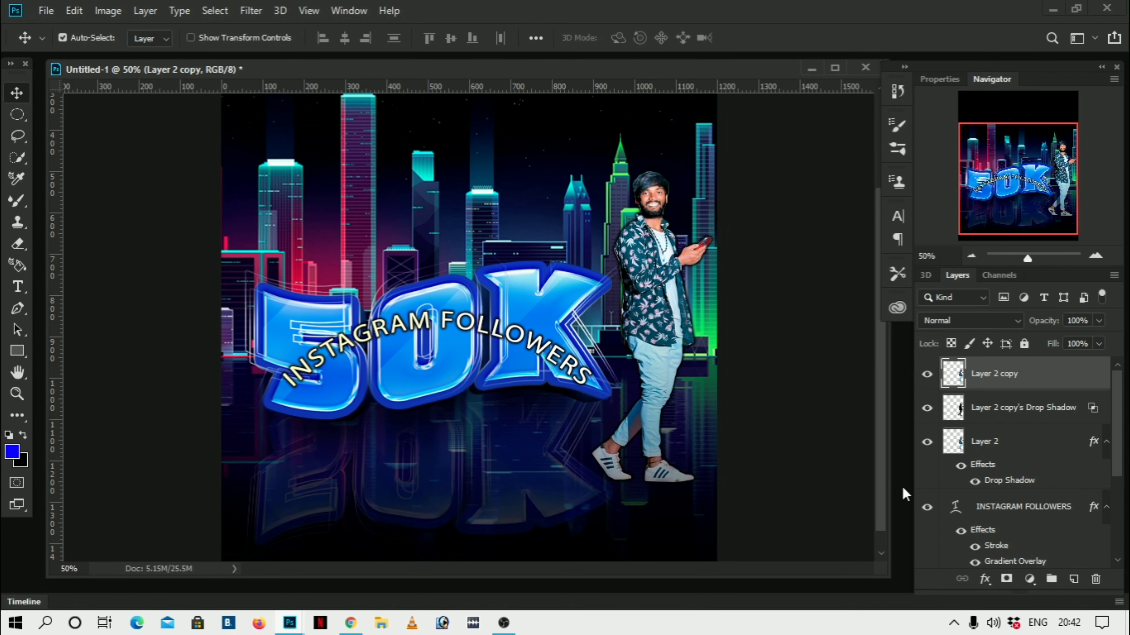
{"action": "left_click", "coordinate": [995, 411]}
Flip the separated shadow layer horizontally, reposition it, and commit the transform.
{"action": "key", "text": "ctrl+t"}
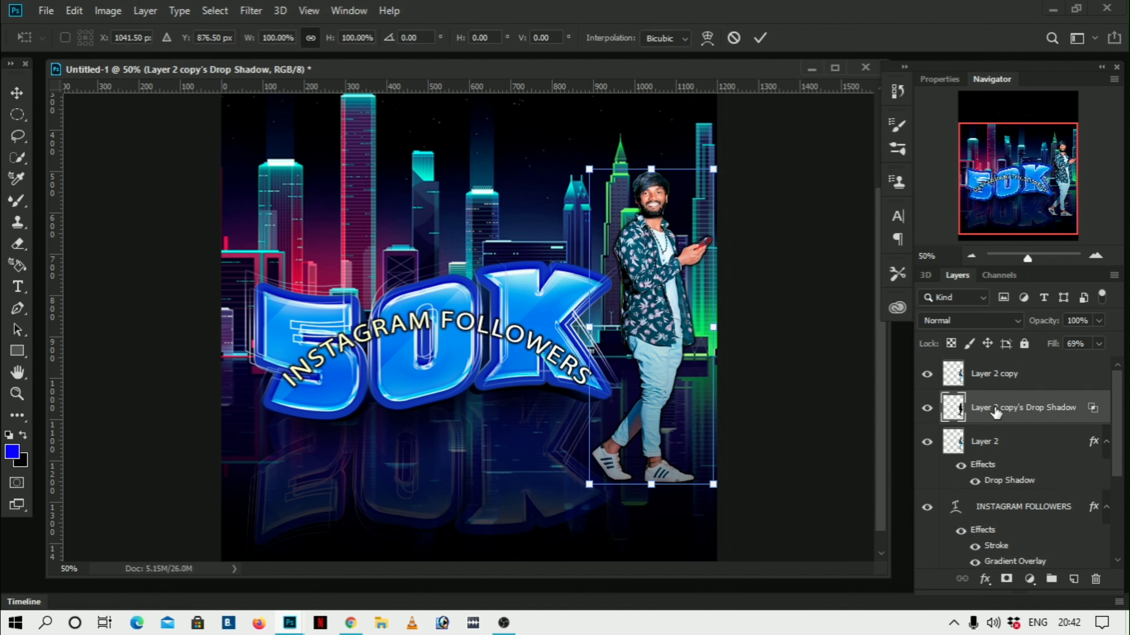
{"action": "right_click", "coordinate": [588, 162]}
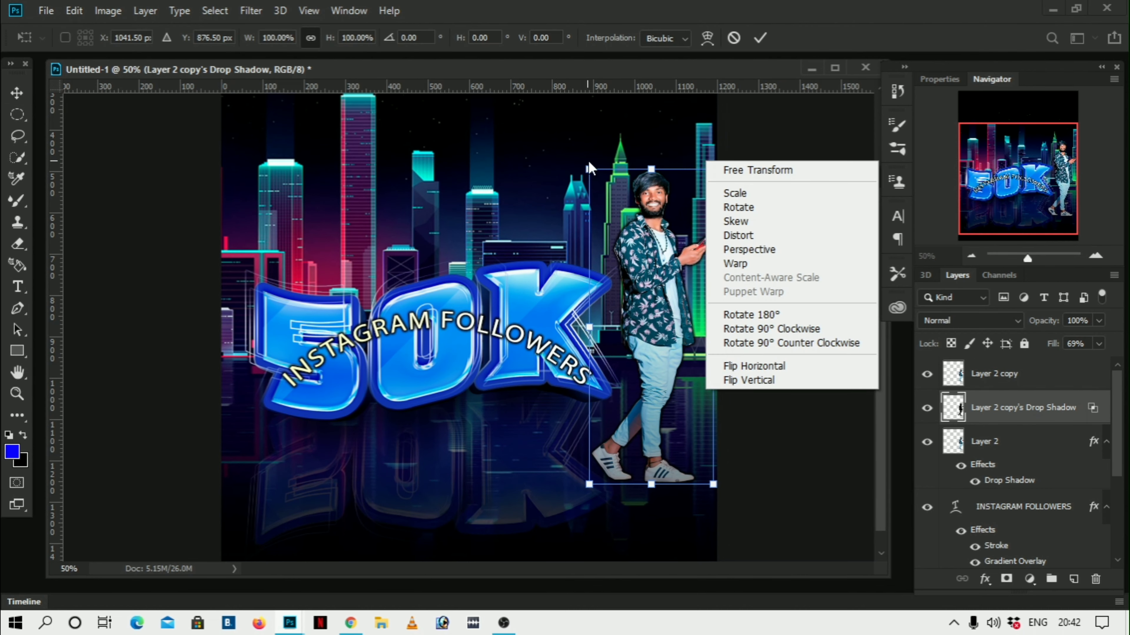
{"action": "left_click", "coordinate": [772, 365]}
{"action": "right_click", "coordinate": [581, 142]}
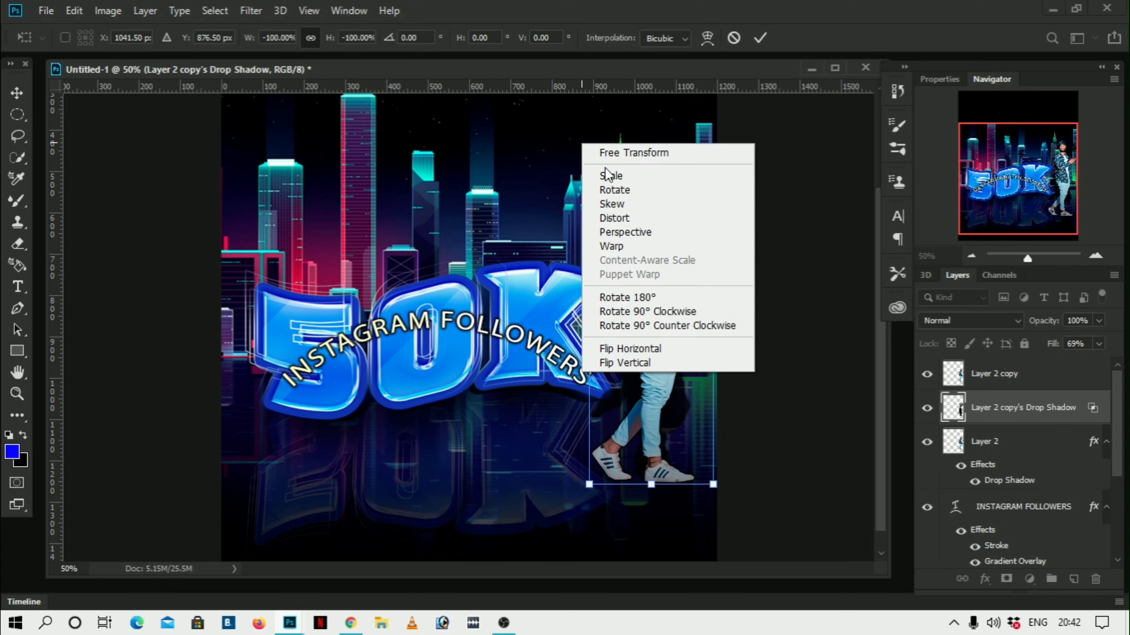
{"action": "left_click", "coordinate": [636, 350]}
{"action": "mouse_move", "coordinate": [677, 437]}
{"action": "left_mouse_down"}
{"action": "mouse_move", "coordinate": [670, 601]}
{"action": "mouse_move", "coordinate": [666, 421]}
{"action": "left_mouse_up"}
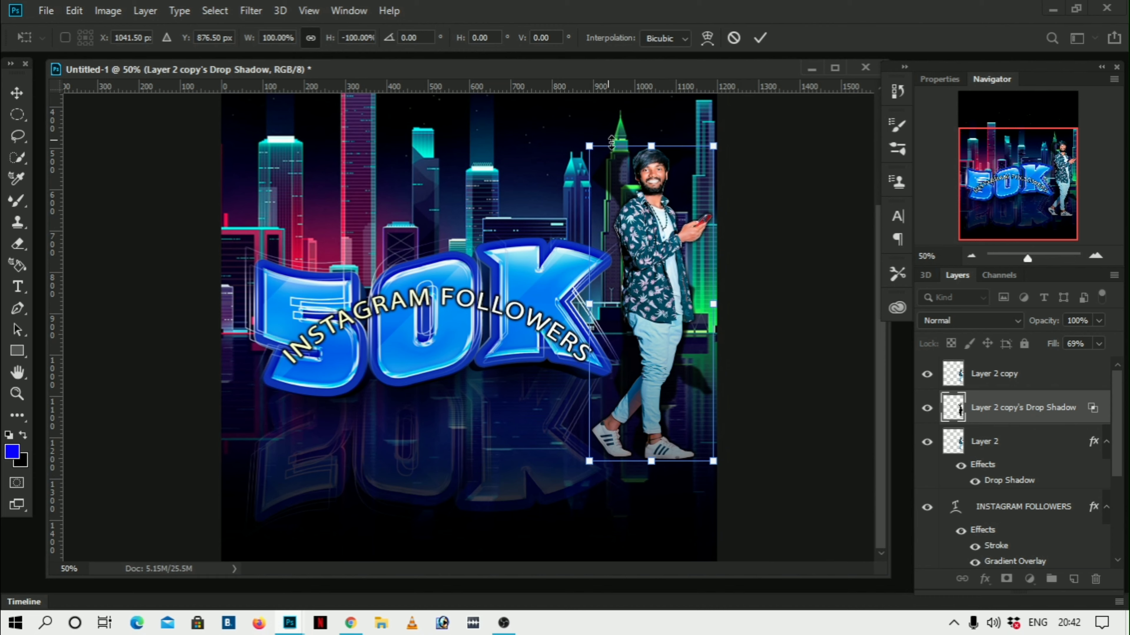
{"action": "key", "text": "Return"}
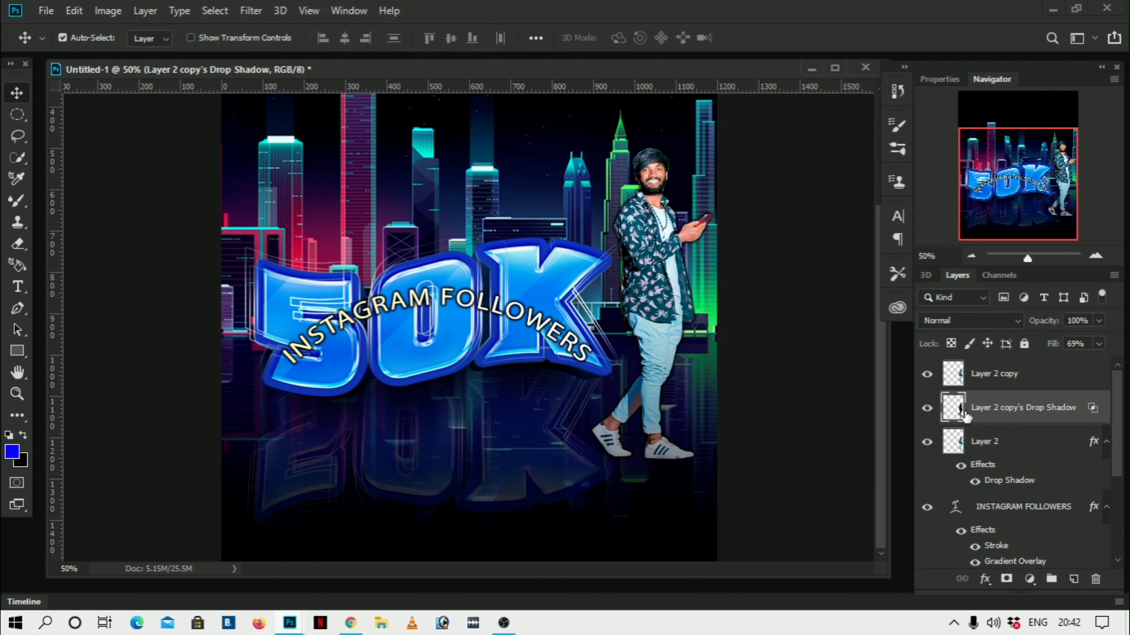
{"action": "key", "text": "ctrl+t"}
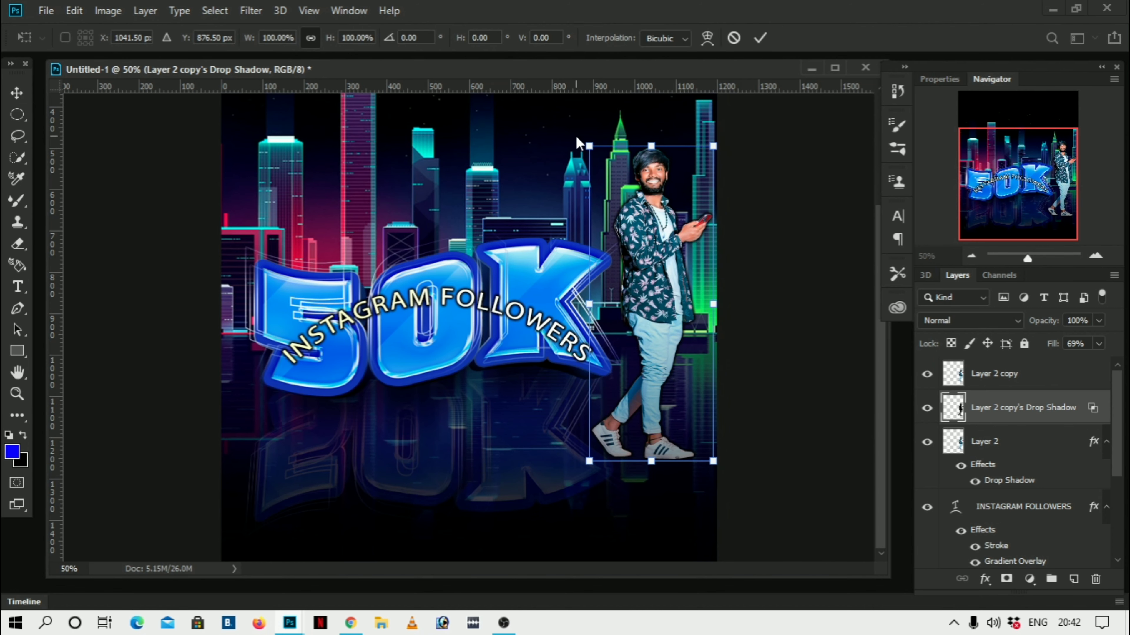
Distort the shadow's corners into a long slanted cast shadow from the man's feet across 50K.
{"action": "right_click", "coordinate": [577, 138]}
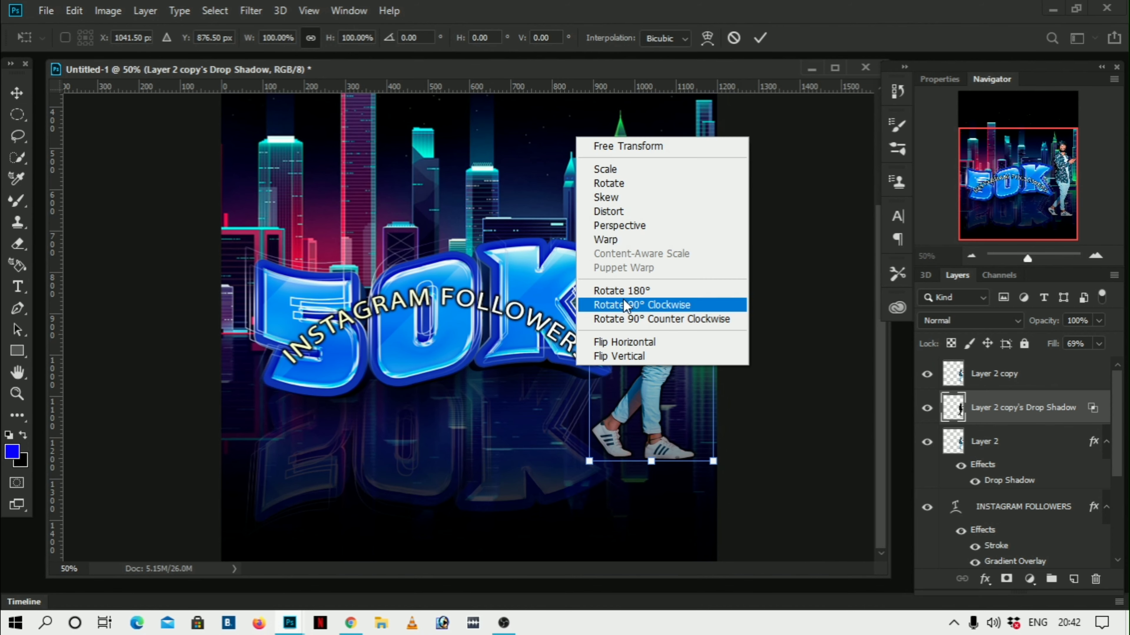
{"action": "left_click", "coordinate": [614, 212]}
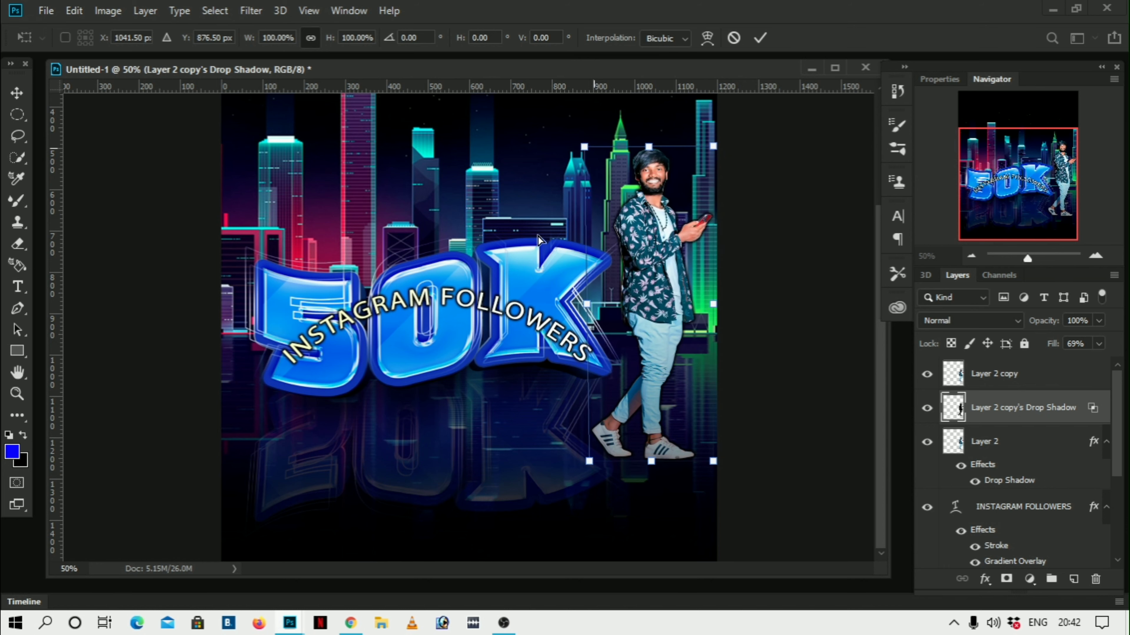
{"action": "left_click_drag", "start_coordinate": [589, 138], "coordinate": [492, 288]}
{"action": "left_click_drag", "start_coordinate": [712, 146], "coordinate": [582, 226]}
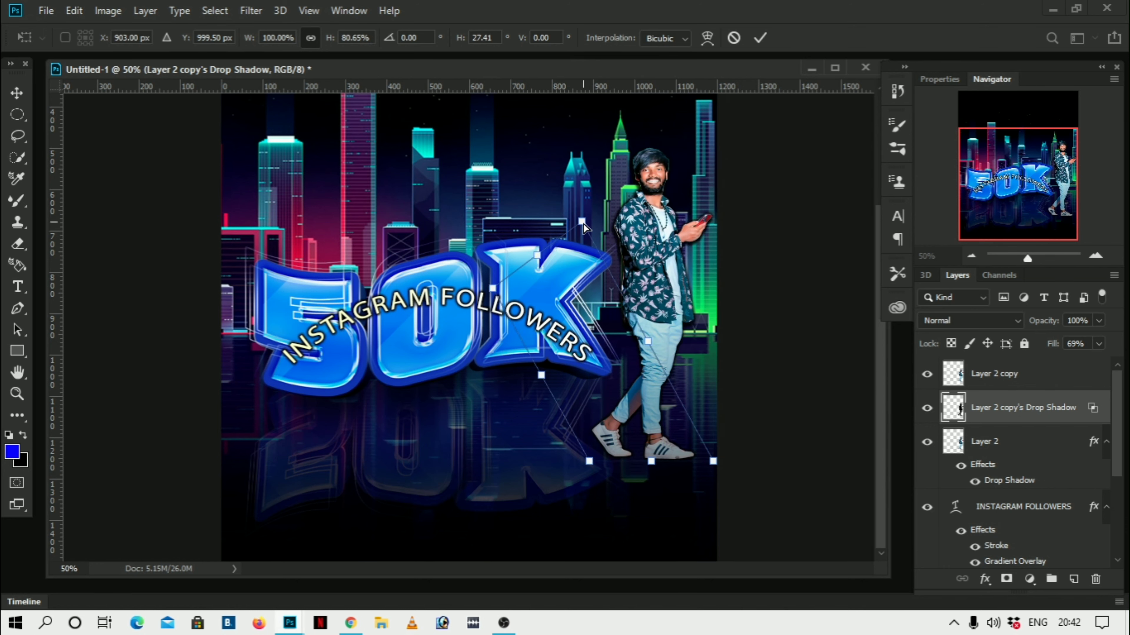
{"action": "left_click_drag", "start_coordinate": [492, 289], "coordinate": [424, 455]}
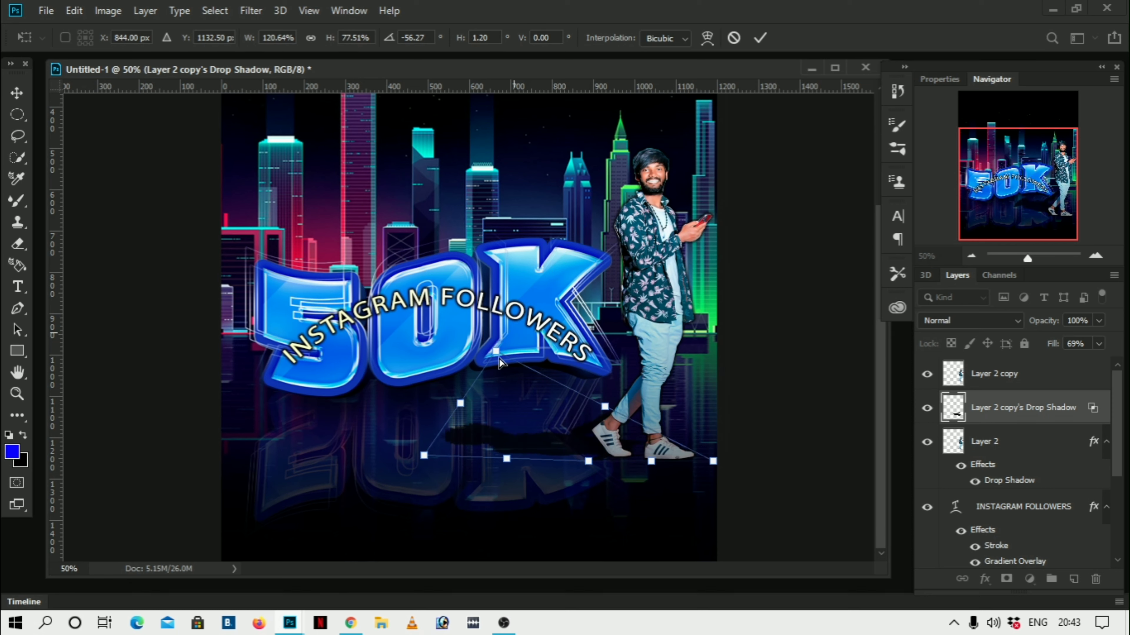
{"action": "left_click_drag", "start_coordinate": [580, 236], "coordinate": [417, 337]}
{"action": "mouse_move", "coordinate": [424, 455]}
{"action": "left_mouse_down"}
{"action": "mouse_move", "coordinate": [361, 458]}
{"action": "mouse_move", "coordinate": [422, 461]}
{"action": "mouse_move", "coordinate": [304, 434]}
{"action": "mouse_move", "coordinate": [146, 328]}
{"action": "mouse_move", "coordinate": [231, 287]}
{"action": "left_mouse_up"}
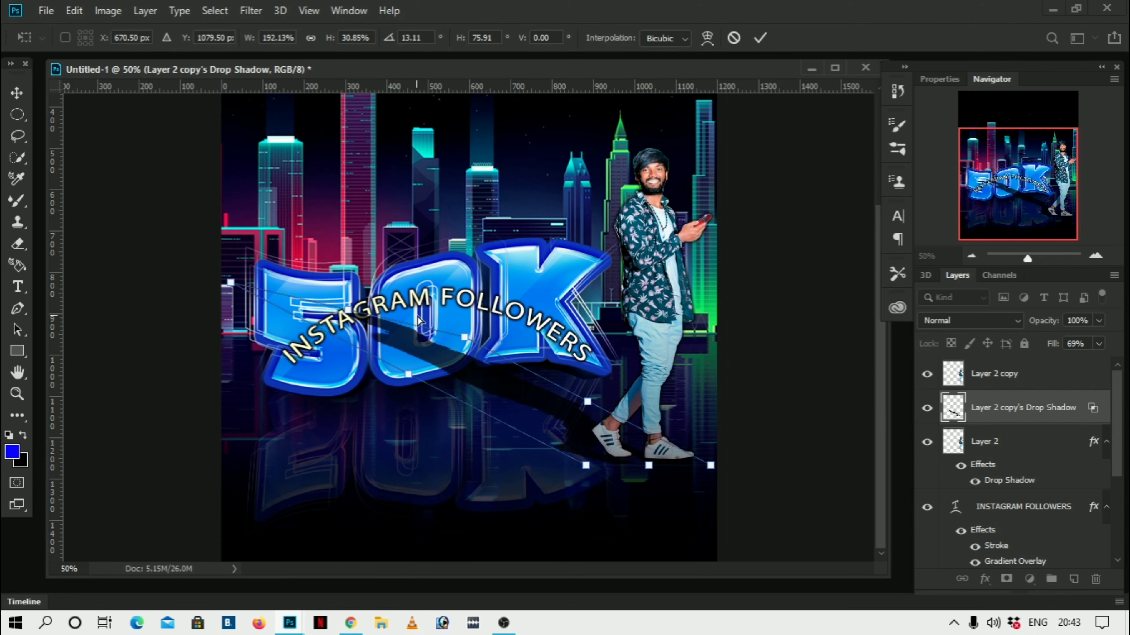
{"action": "mouse_move", "coordinate": [465, 339]}
{"action": "left_mouse_down"}
{"action": "mouse_move", "coordinate": [458, 91]}
{"action": "mouse_move", "coordinate": [464, 344]}
{"action": "left_mouse_up"}
{"action": "left_click_drag", "start_coordinate": [596, 339], "coordinate": [587, 408]}
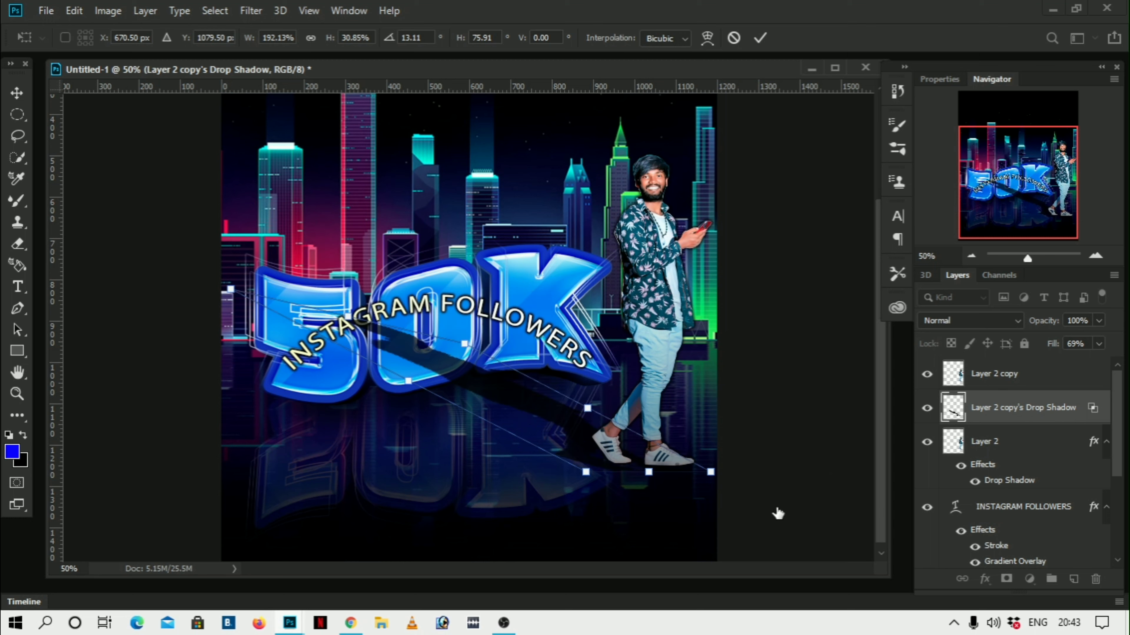
Commit the cast shadow, then flip the shadow layer vertically and drag it below the feet.
{"action": "key", "text": "Return"}
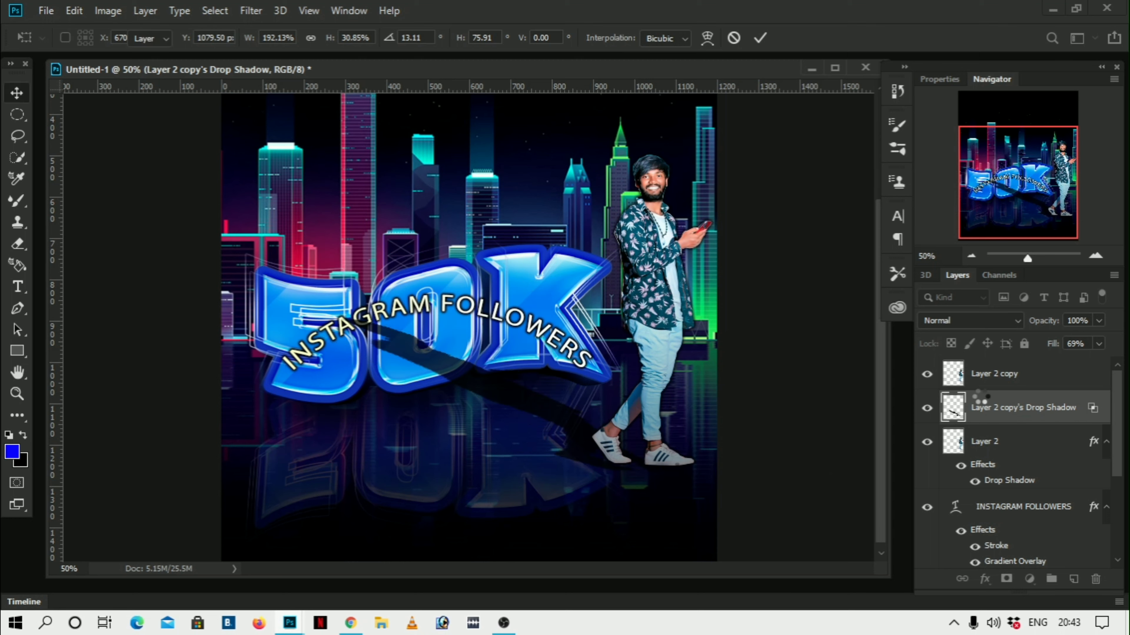
{"action": "key", "text": "ctrl+t"}
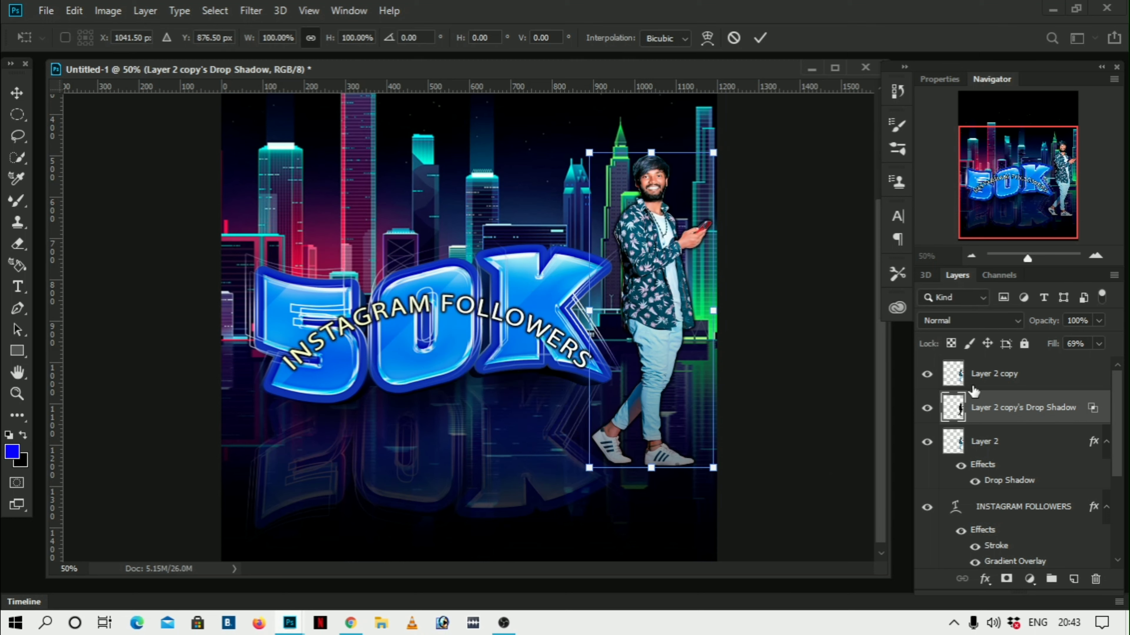
{"action": "right_click", "coordinate": [678, 265]}
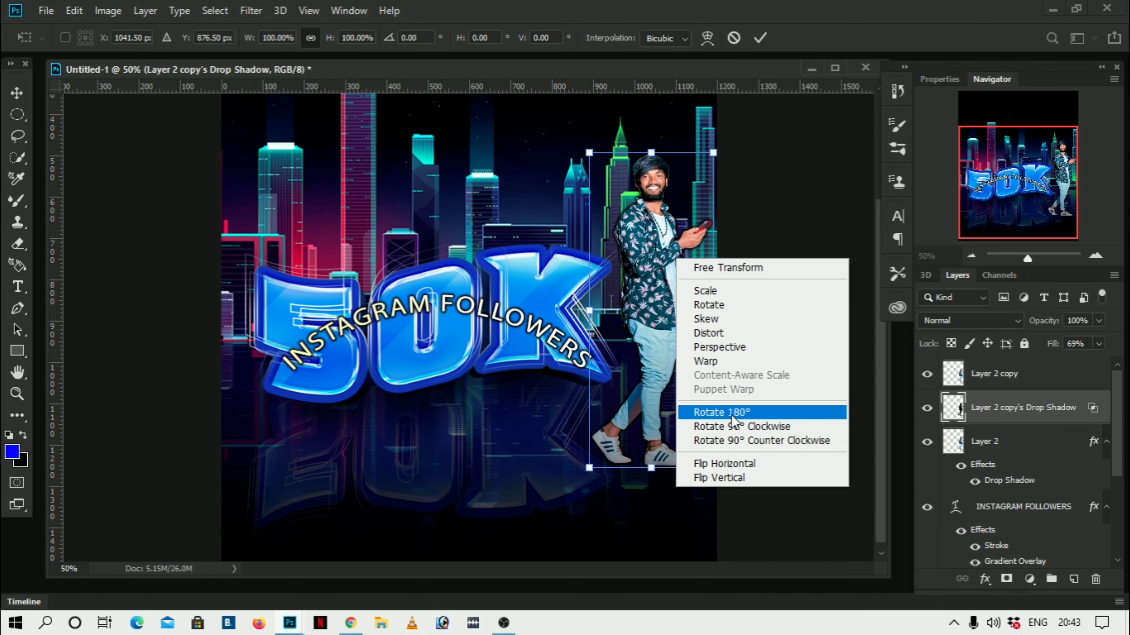
{"action": "left_click", "coordinate": [732, 413]}
{"action": "right_click", "coordinate": [658, 175]}
{"action": "left_click", "coordinate": [712, 381]}
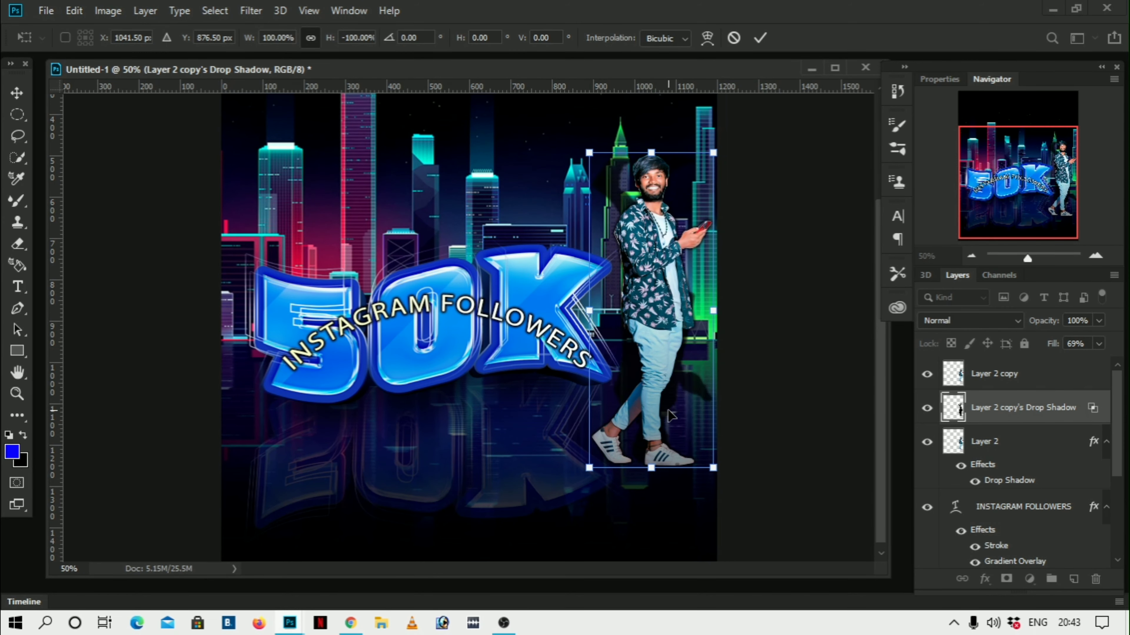
{"action": "left_click_drag", "start_coordinate": [671, 415], "coordinate": [660, 558]}
Align the reflection under the man's feet and commit its placement.
{"action": "key", "text": "ctrl+minus"}
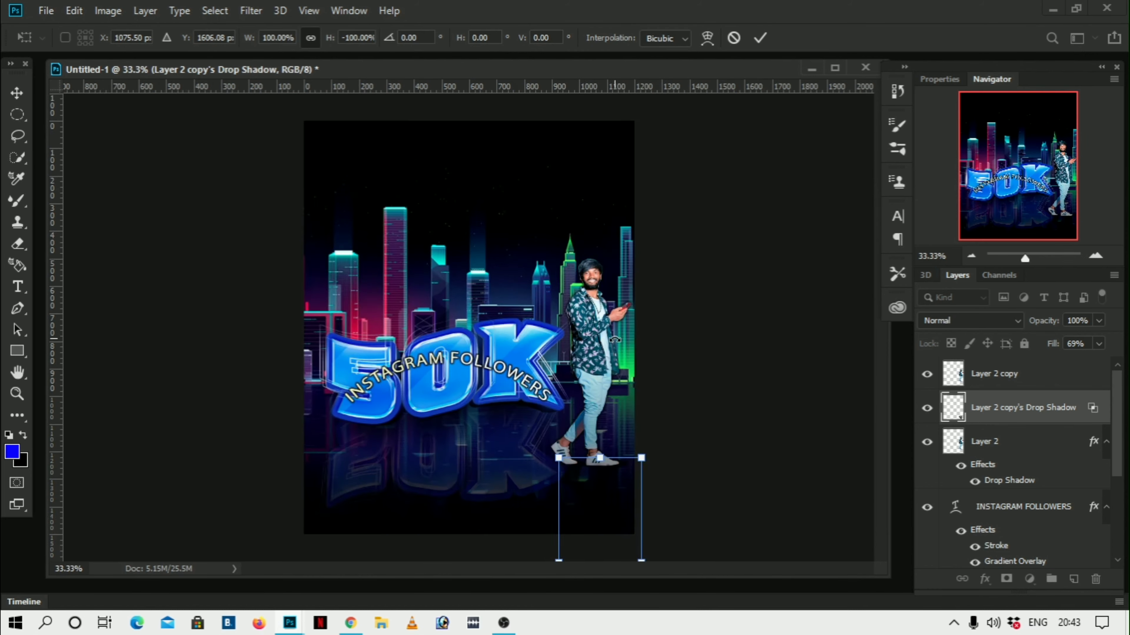
{"action": "left_click_drag", "start_coordinate": [573, 506], "coordinate": [559, 506]}
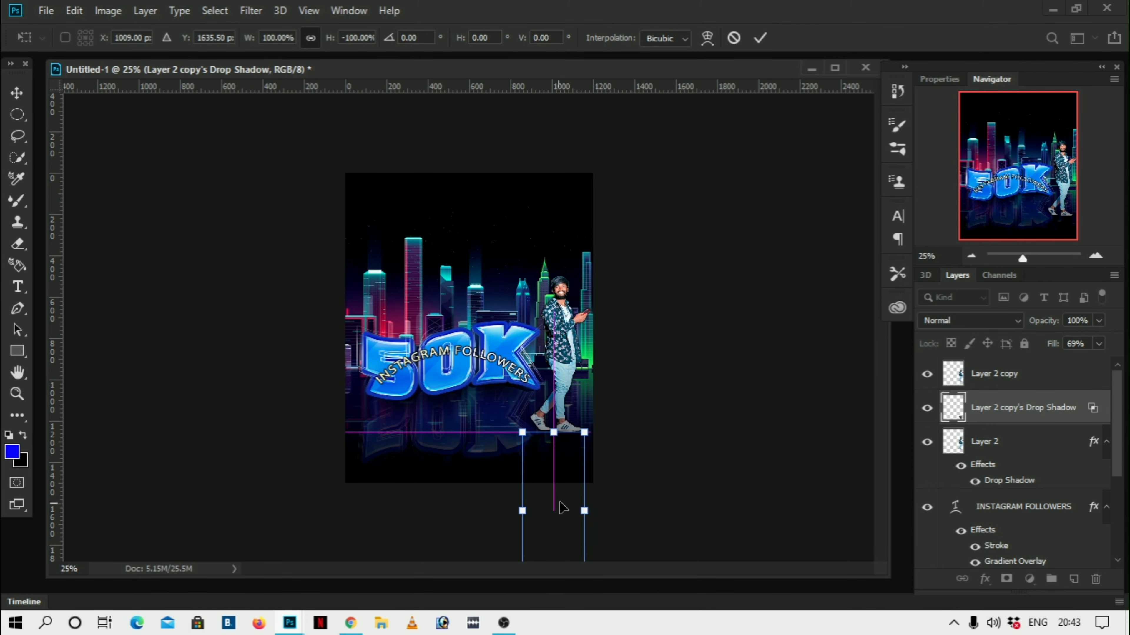
{"action": "scroll", "coordinate": [573, 481], "scroll_direction": "down", "scroll_amount": 3}
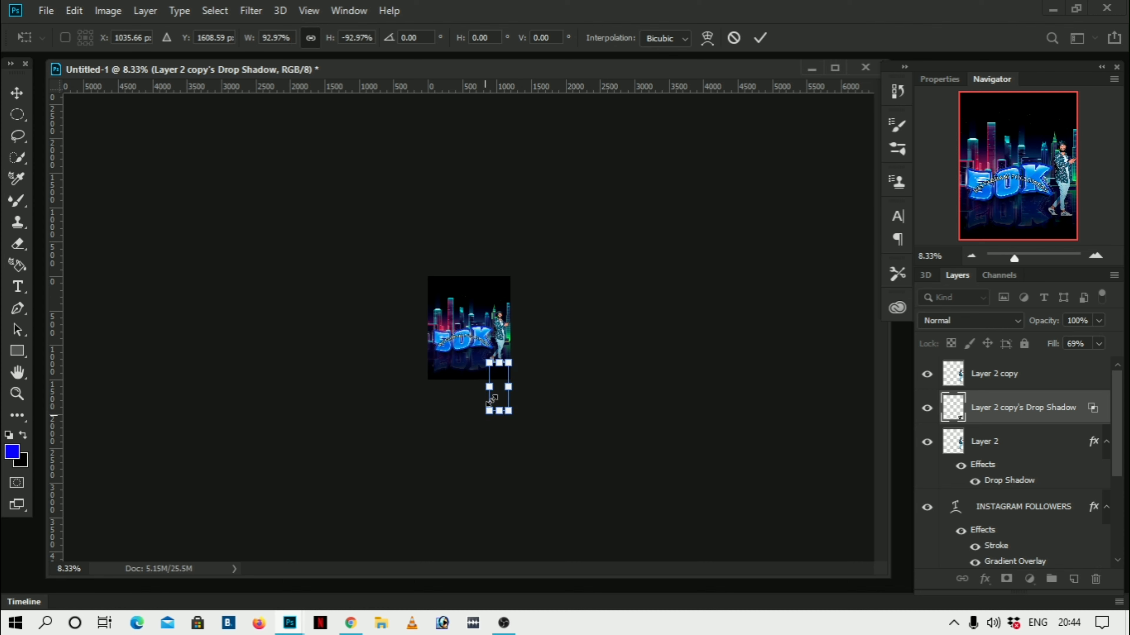
{"action": "key", "text": "Return"}
{"action": "key", "text": "ctrl+plus"}
{"action": "key", "text": "ctrl+plus"}
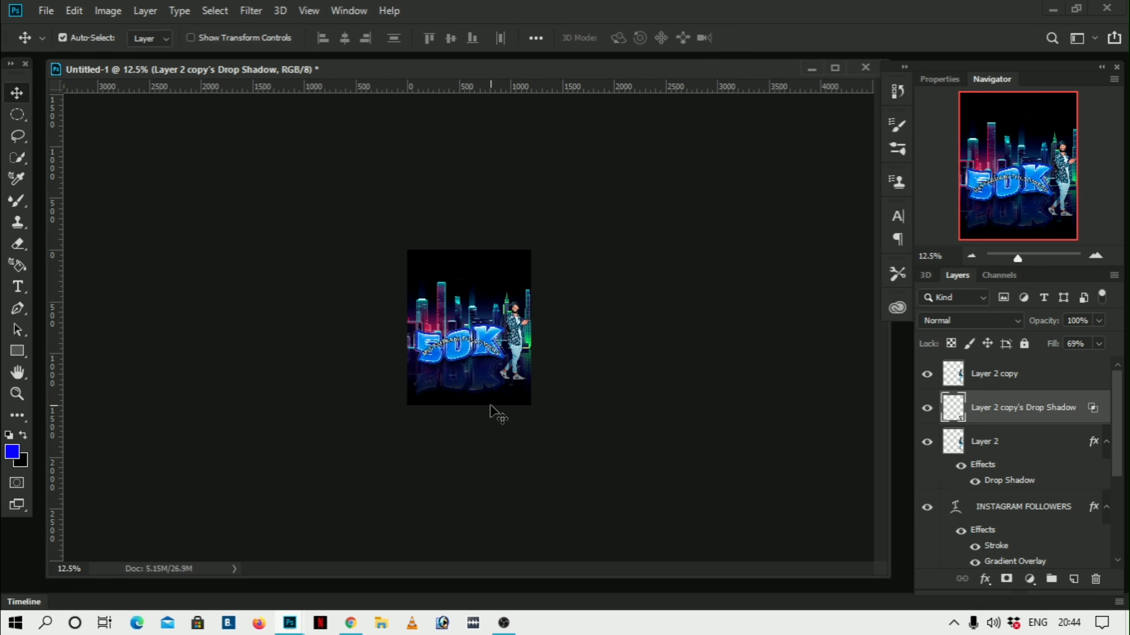
{"action": "key", "text": "ctrl+plus"}
{"action": "key", "text": "ctrl+plus"}
{"action": "key", "text": "ctrl+plus"}
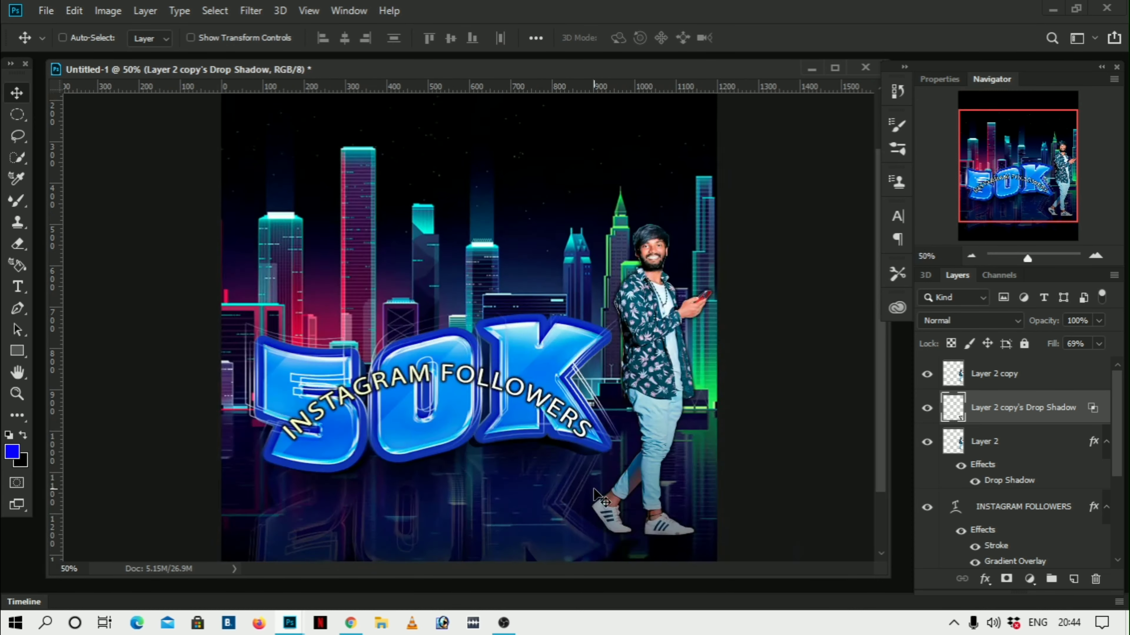
{"action": "key", "text": "ctrl+plus"}
Open the Camera Raw Filter on Layer 2 copy and raise Tint to +14.
{"action": "left_click", "coordinate": [1039, 385]}
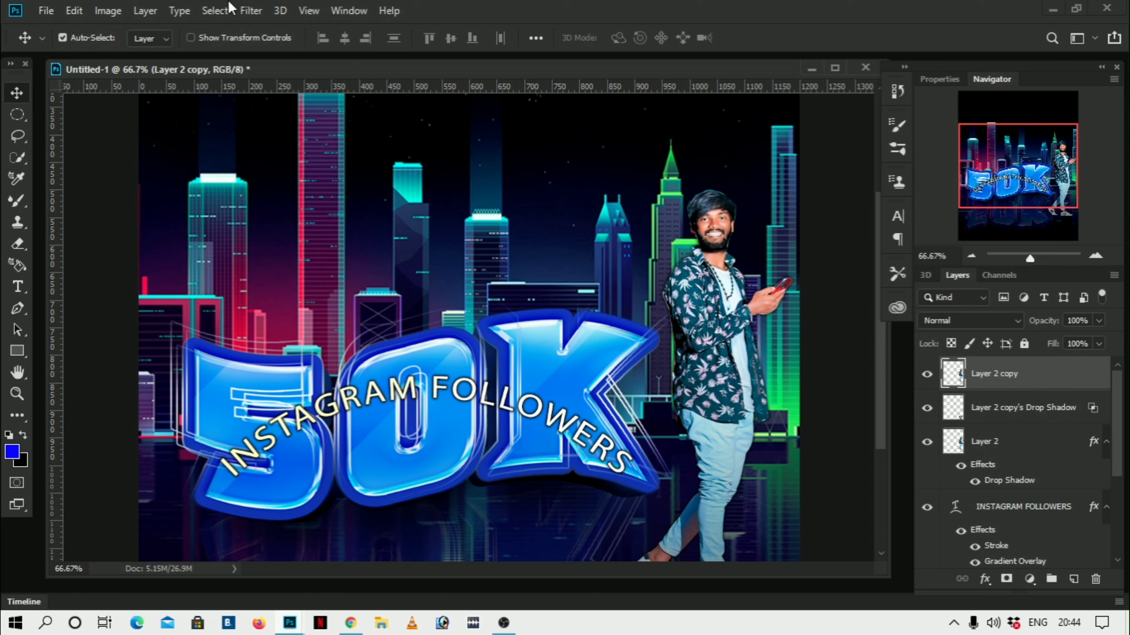
{"action": "left_click", "coordinate": [250, 11]}
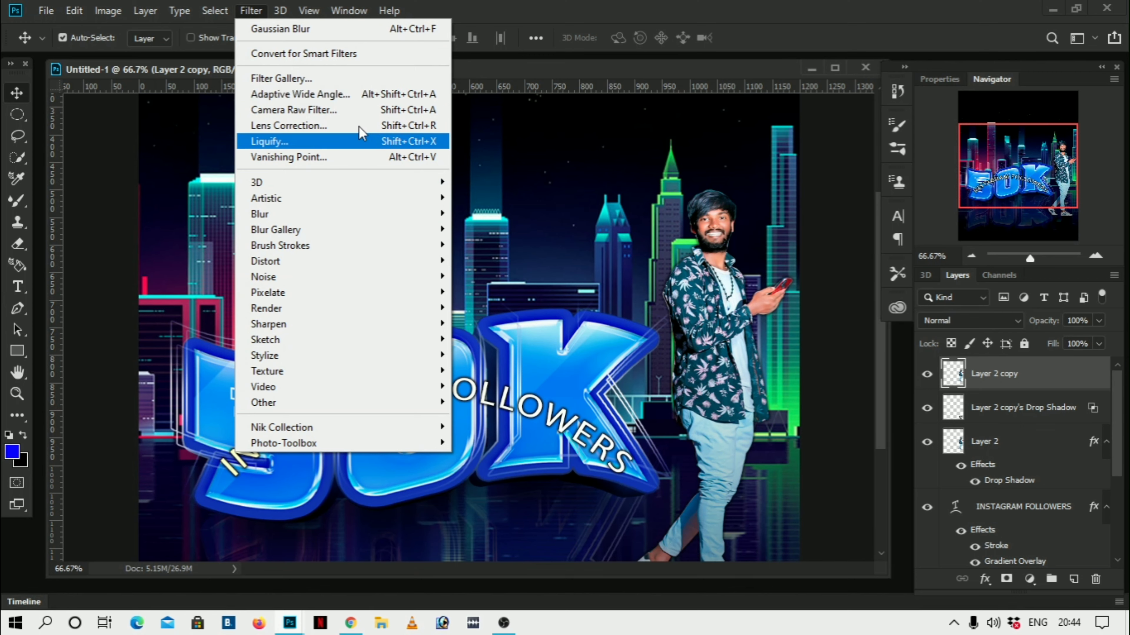
{"action": "left_click", "coordinate": [353, 111]}
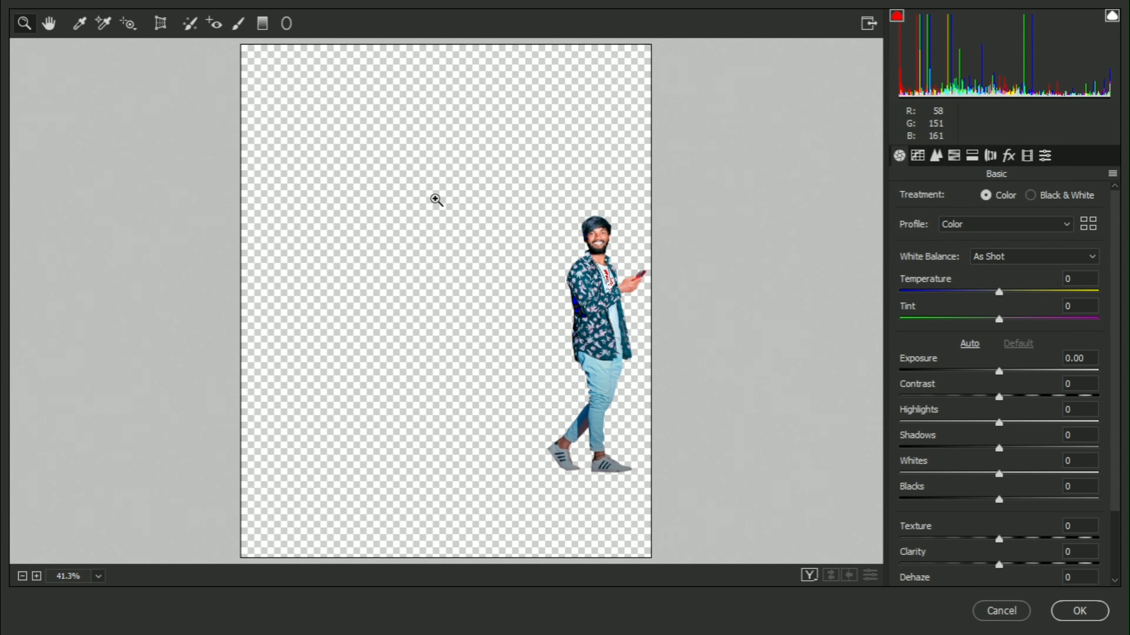
{"action": "left_click_drag", "start_coordinate": [999, 319], "coordinate": [1005, 319]}
{"action": "left_click", "coordinate": [597, 247]}
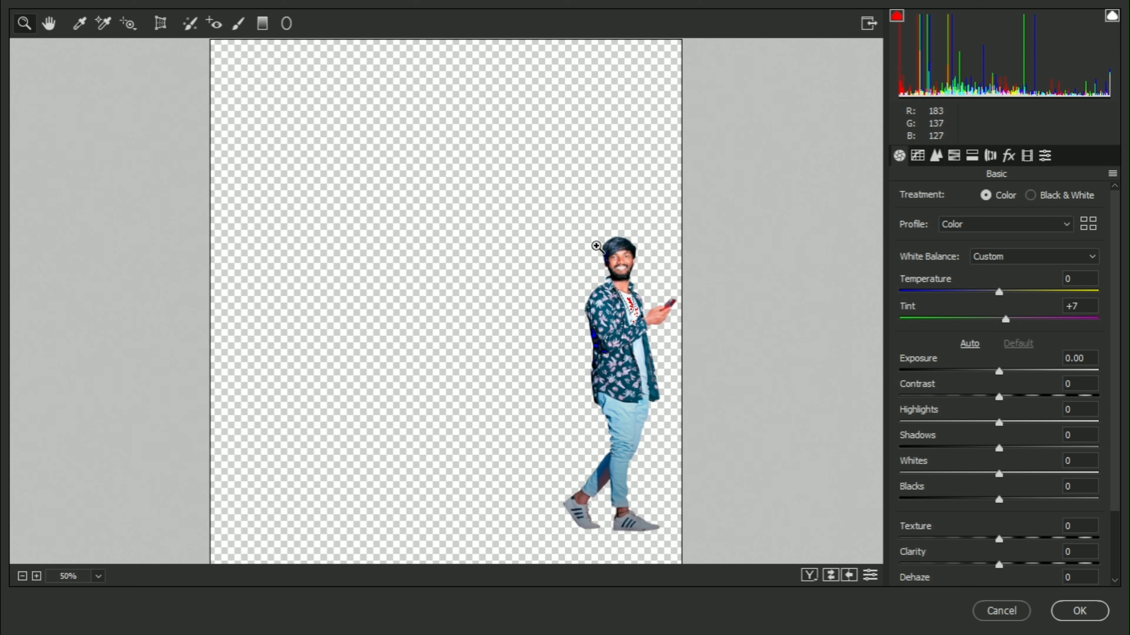
{"action": "left_click", "coordinate": [609, 238]}
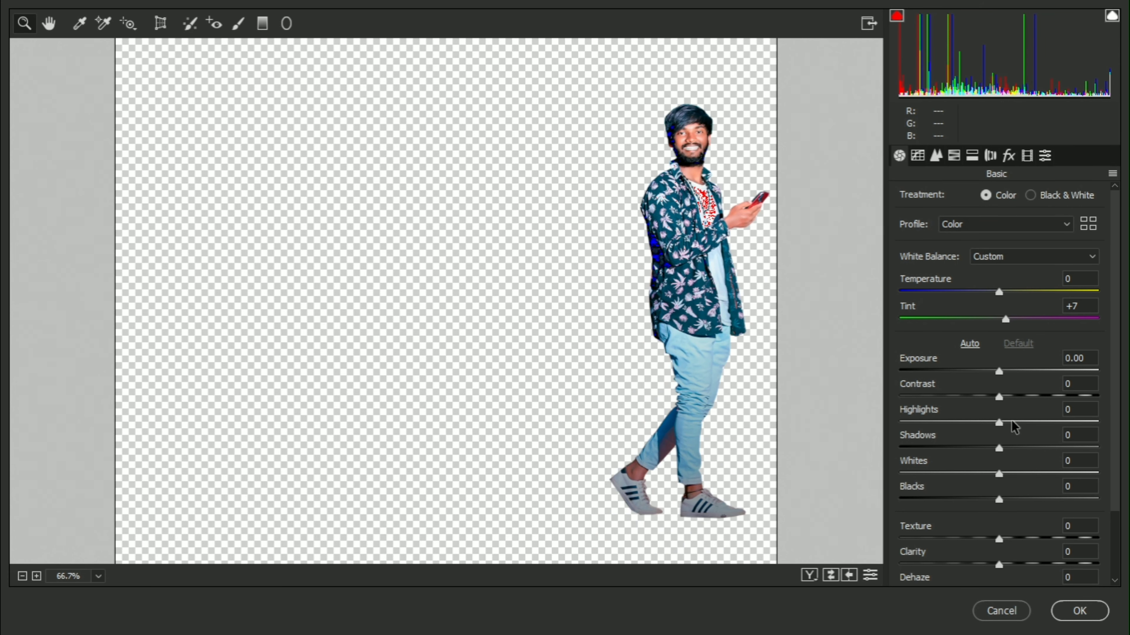
Set Highlights +13, Shadows +12, Blacks +13, Clarity +12, Dehaze +4, Vibrance +11 and apply.
{"action": "mouse_move", "coordinate": [999, 422]}
{"action": "left_mouse_down"}
{"action": "mouse_move", "coordinate": [1012, 422]}
{"action": "mouse_move", "coordinate": [1010, 447]}
{"action": "left_mouse_up"}
{"action": "mouse_move", "coordinate": [999, 499]}
{"action": "left_mouse_down"}
{"action": "mouse_move", "coordinate": [1015, 511]}
{"action": "mouse_move", "coordinate": [1010, 485]}
{"action": "mouse_move", "coordinate": [1003, 511]}
{"action": "mouse_move", "coordinate": [1002, 485]}
{"action": "left_mouse_up"}
{"action": "scroll", "coordinate": [1011, 507], "scroll_direction": "down", "scroll_amount": 3}
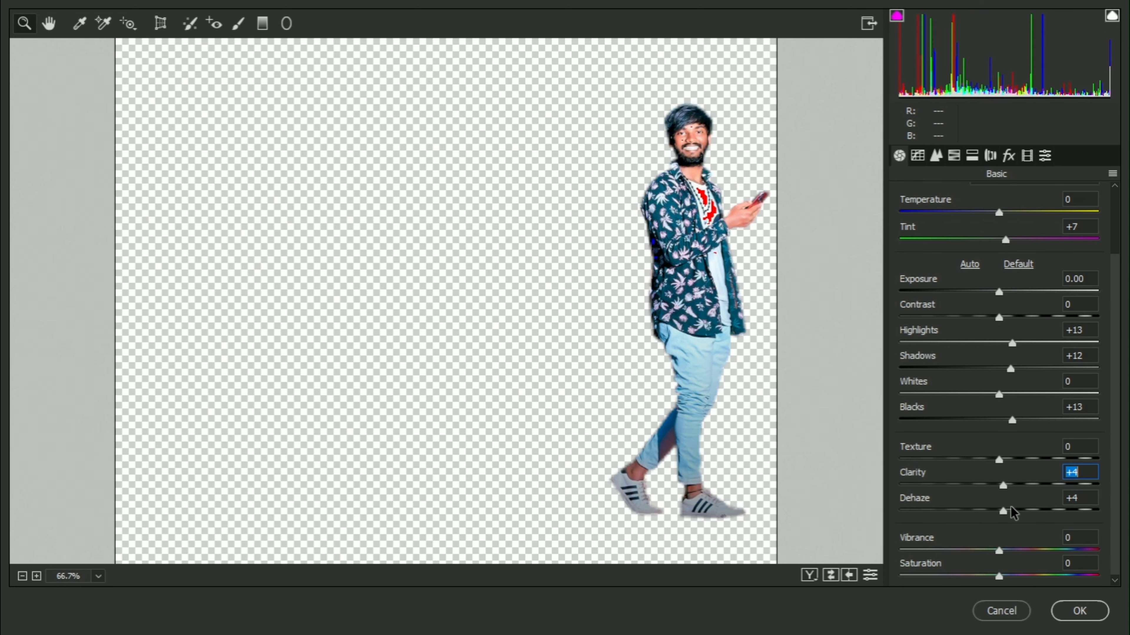
{"action": "left_click", "coordinate": [1009, 484]}
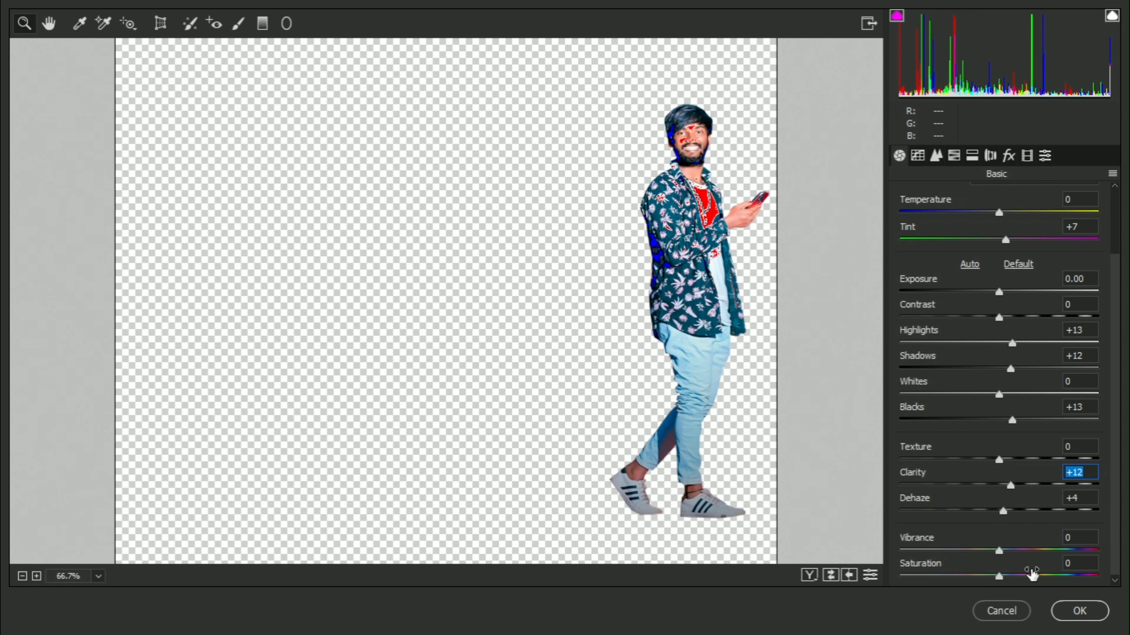
{"action": "left_click", "coordinate": [1010, 550]}
{"action": "left_click", "coordinate": [666, 133]}
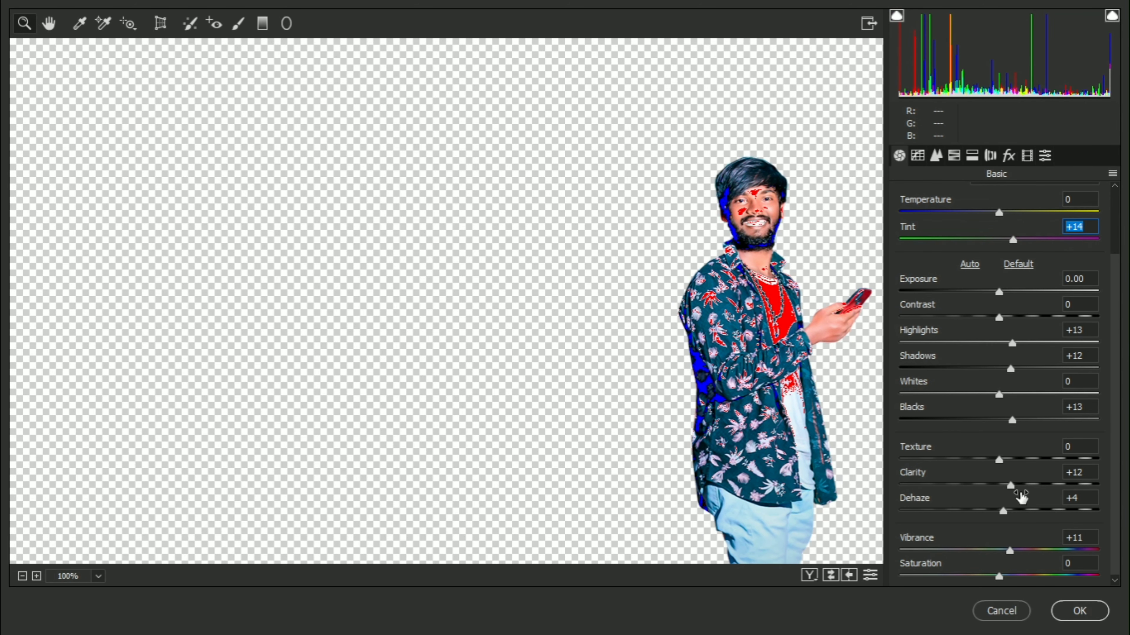
{"action": "left_click", "coordinate": [1074, 610]}
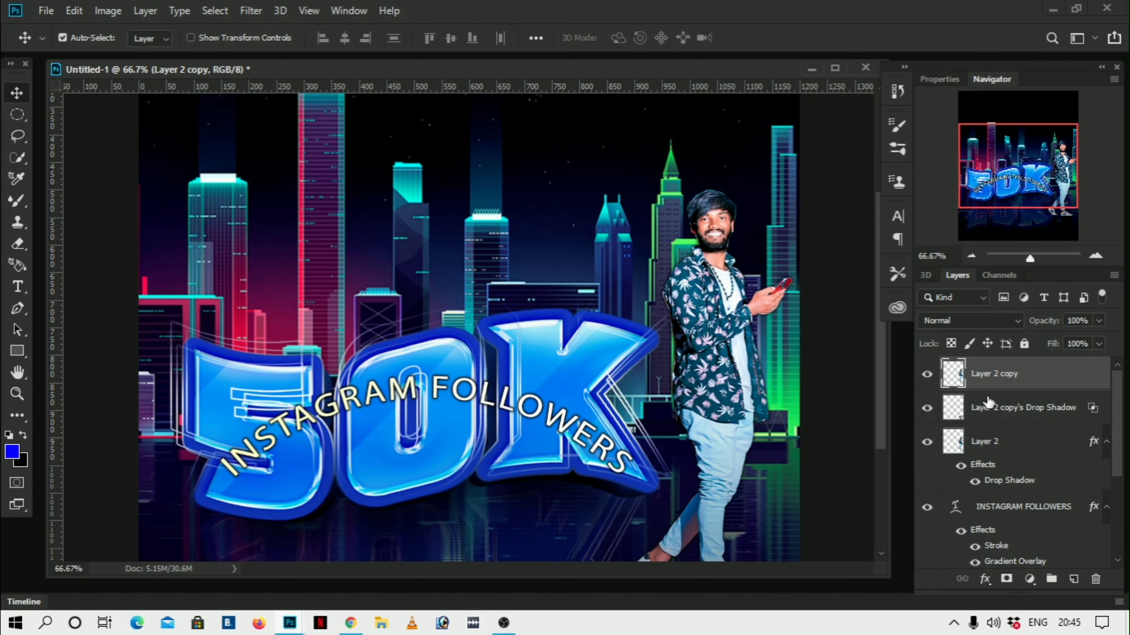
Apply Color Balance to Layer 2 copy with midtones at +1, -13, +12.
{"action": "key", "text": "ctrl+minus"}
{"action": "key", "text": "ctrl+minus"}
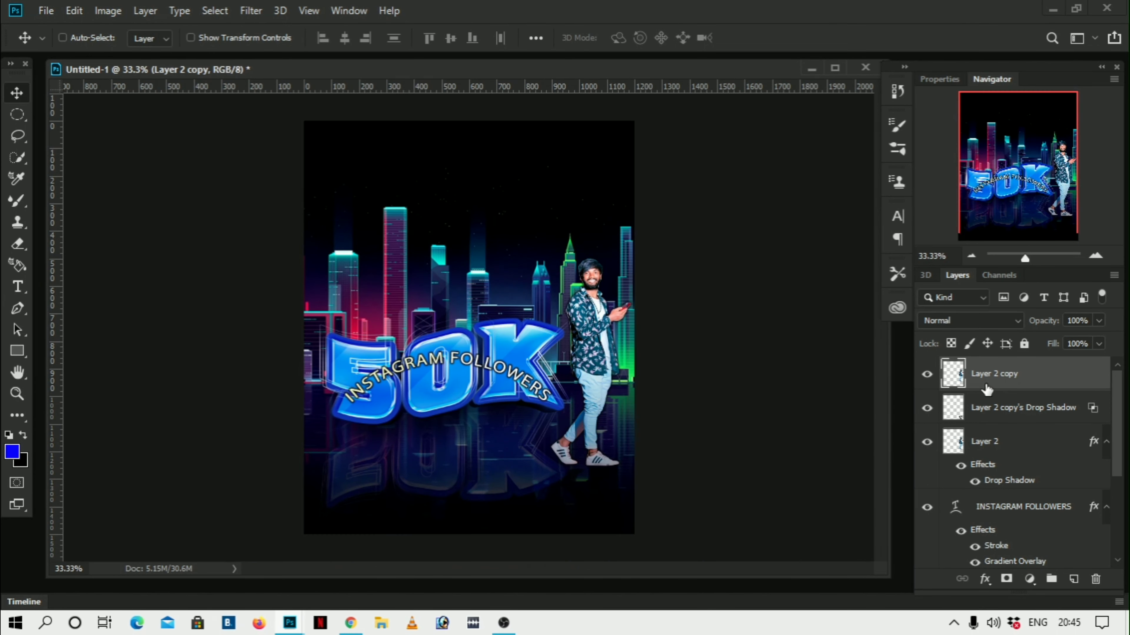
{"action": "key", "text": "ctrl+plus"}
{"action": "left_click", "coordinate": [111, 12]}
{"action": "mouse_move", "coordinate": [133, 55]}
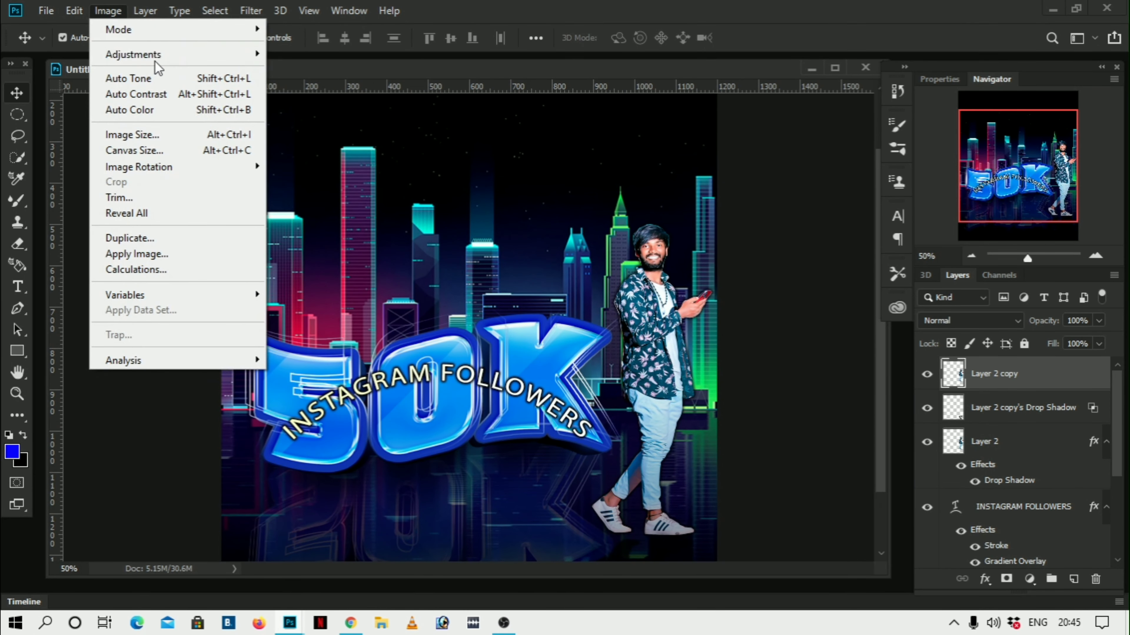
{"action": "left_click", "coordinate": [332, 158]}
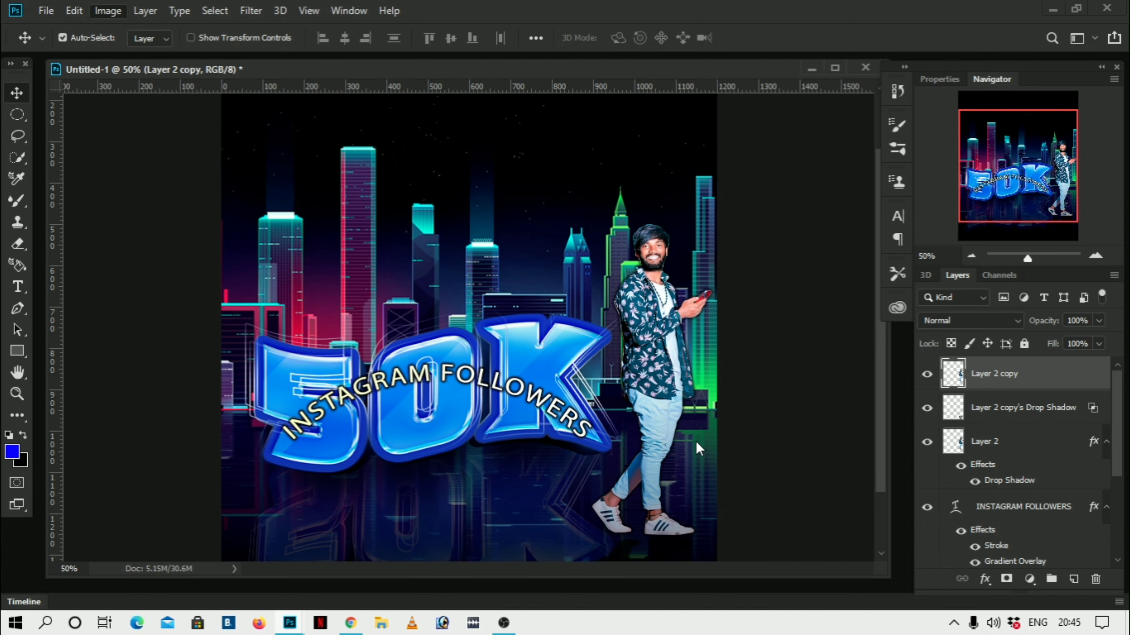
{"action": "left_click_drag", "start_coordinate": [830, 138], "coordinate": [981, 136]}
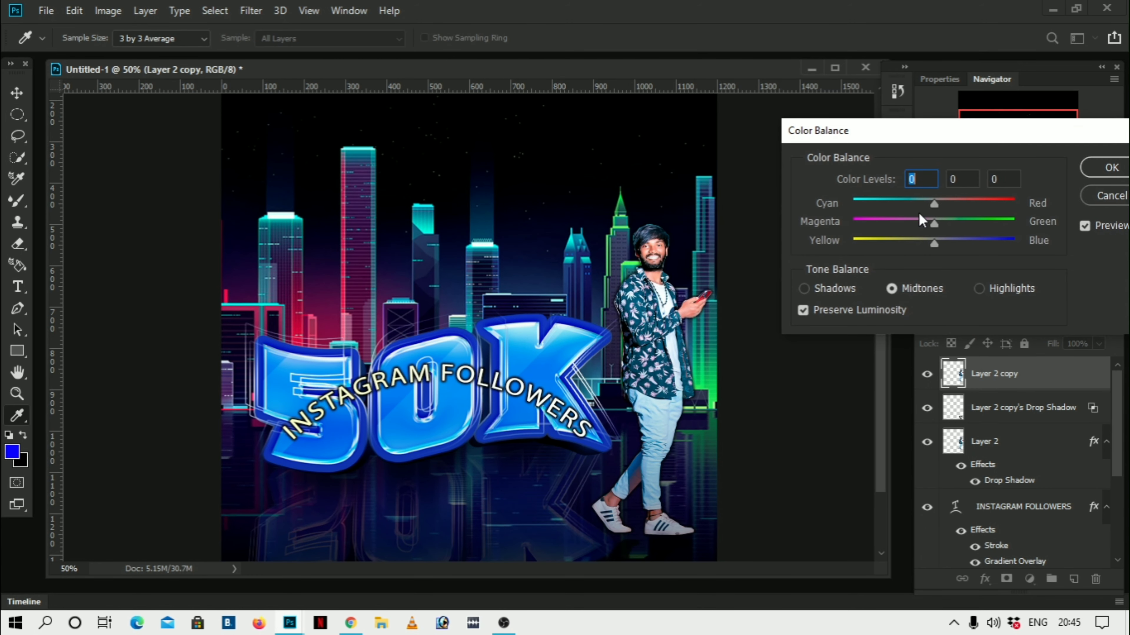
{"action": "left_click", "coordinate": [919, 218]}
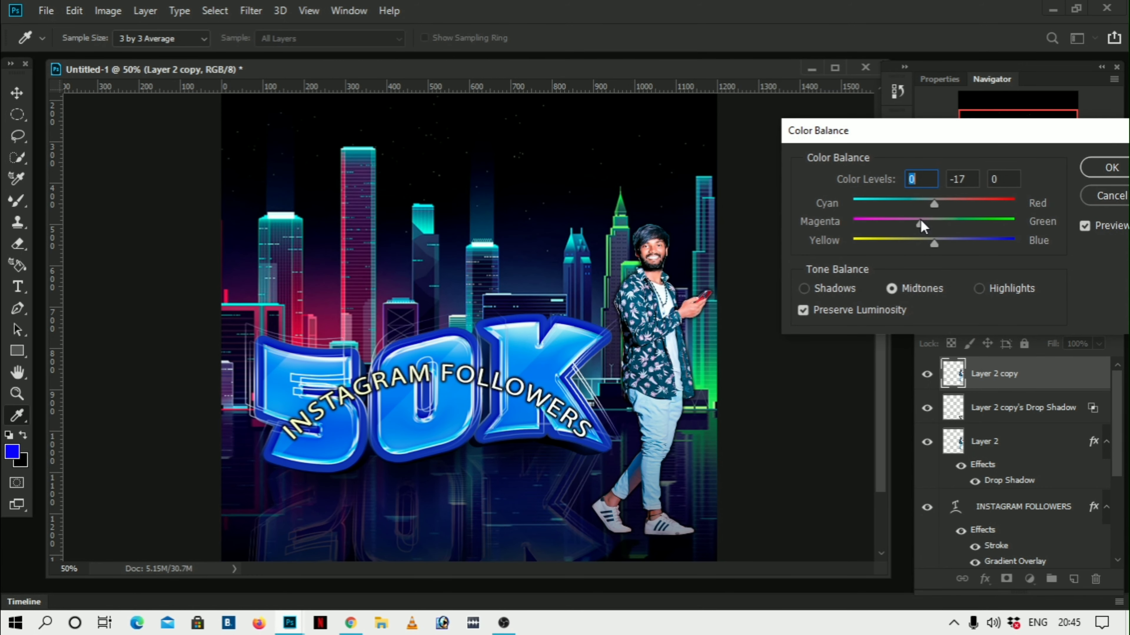
{"action": "left_click_drag", "start_coordinate": [921, 224], "coordinate": [928, 221]}
{"action": "left_click", "coordinate": [939, 241]}
{"action": "left_click", "coordinate": [940, 201]}
{"action": "mouse_move", "coordinate": [940, 201]}
{"action": "left_mouse_down"}
{"action": "mouse_move", "coordinate": [924, 222]}
{"action": "mouse_move", "coordinate": [944, 243]}
{"action": "left_mouse_up"}
{"action": "left_click", "coordinate": [1110, 170]}
Set Layer 2 copy's opacity to 53%.
{"action": "key", "text": "v"}
{"action": "key", "text": "ctrl+plus"}
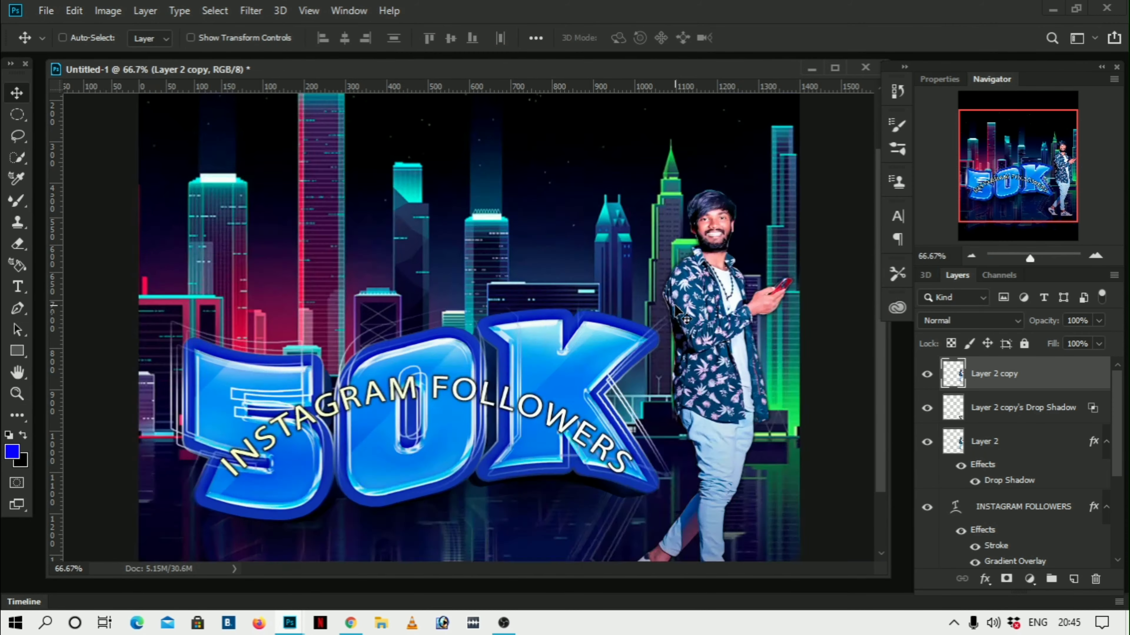
{"action": "key", "text": "ctrl+plus"}
{"action": "left_click", "coordinate": [1099, 320]}
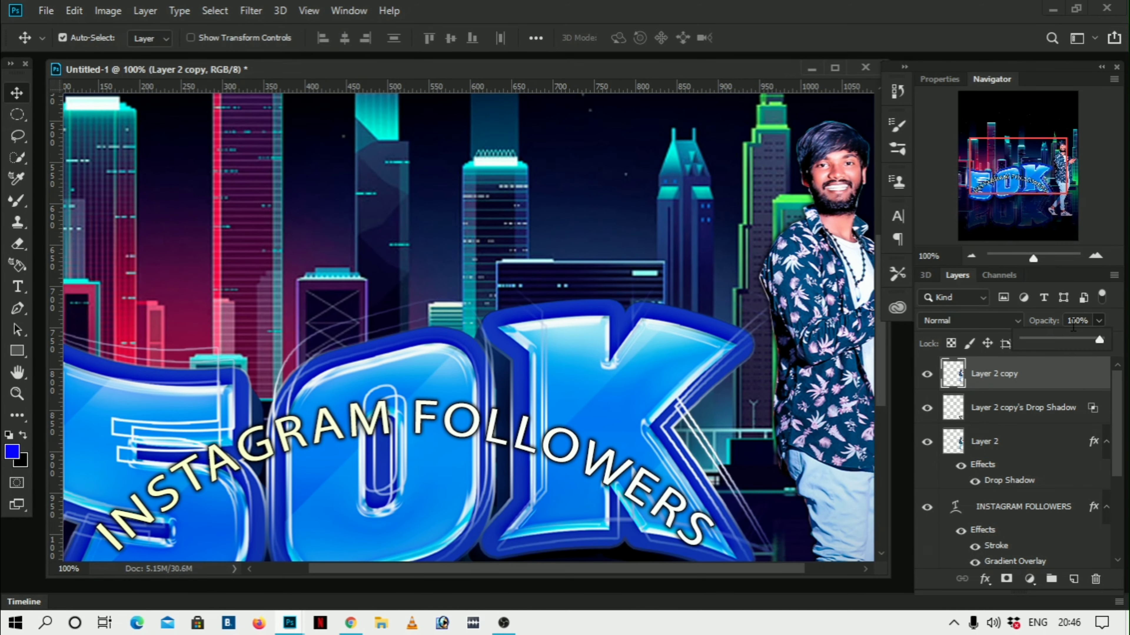
{"action": "left_click", "coordinate": [1013, 384]}
{"action": "key", "text": "ctrl+minus"}
{"action": "key", "text": "ctrl+minus"}
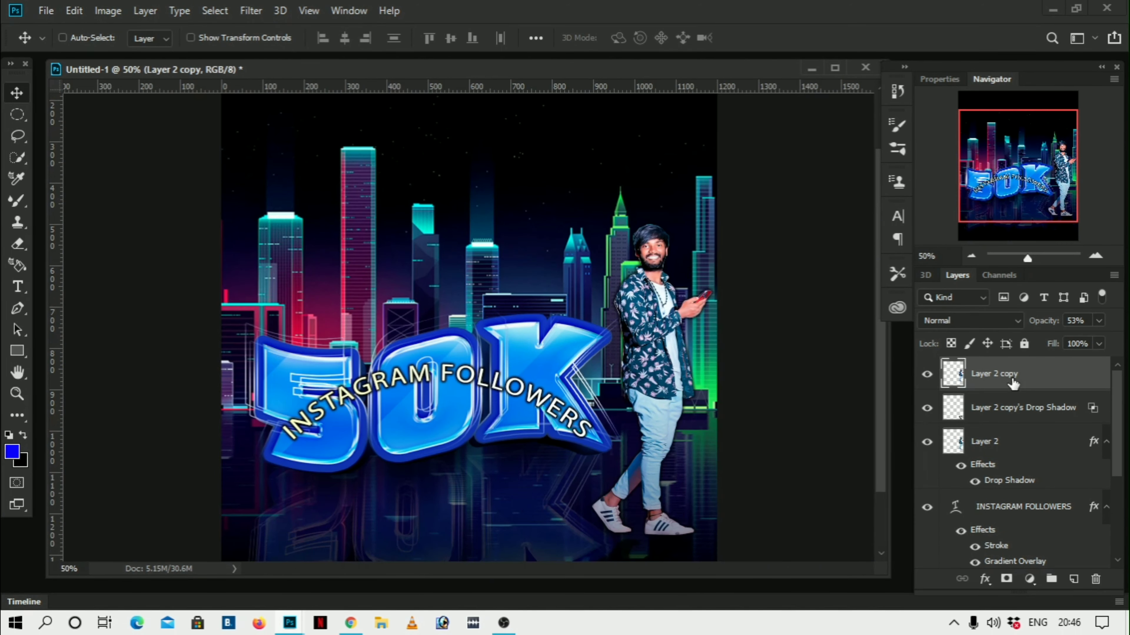
{"action": "key", "text": "ctrl+plus"}
Move the separated Drop Shadow layer below Layer 2 in the Layers panel.
{"action": "scroll", "coordinate": [663, 490], "scroll_direction": "down", "scroll_amount": 3}
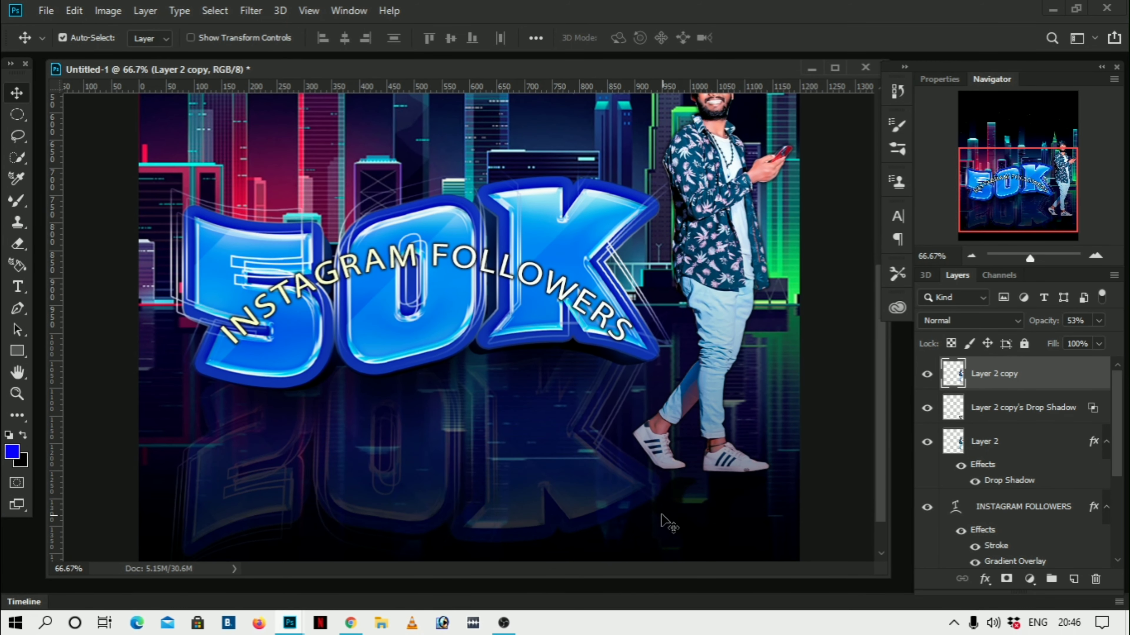
{"action": "left_click_drag", "start_coordinate": [663, 523], "coordinate": [659, 508]}
{"action": "left_click_drag", "start_coordinate": [1023, 407], "coordinate": [1027, 490]}
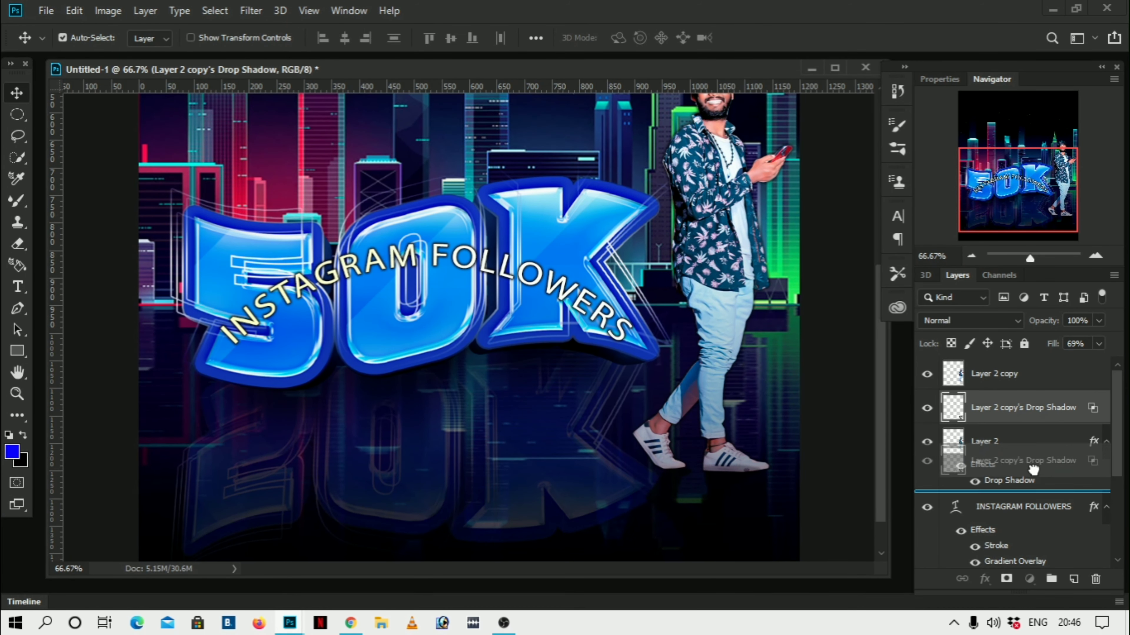
{"action": "scroll", "coordinate": [756, 498], "scroll_direction": "down", "scroll_amount": 1}
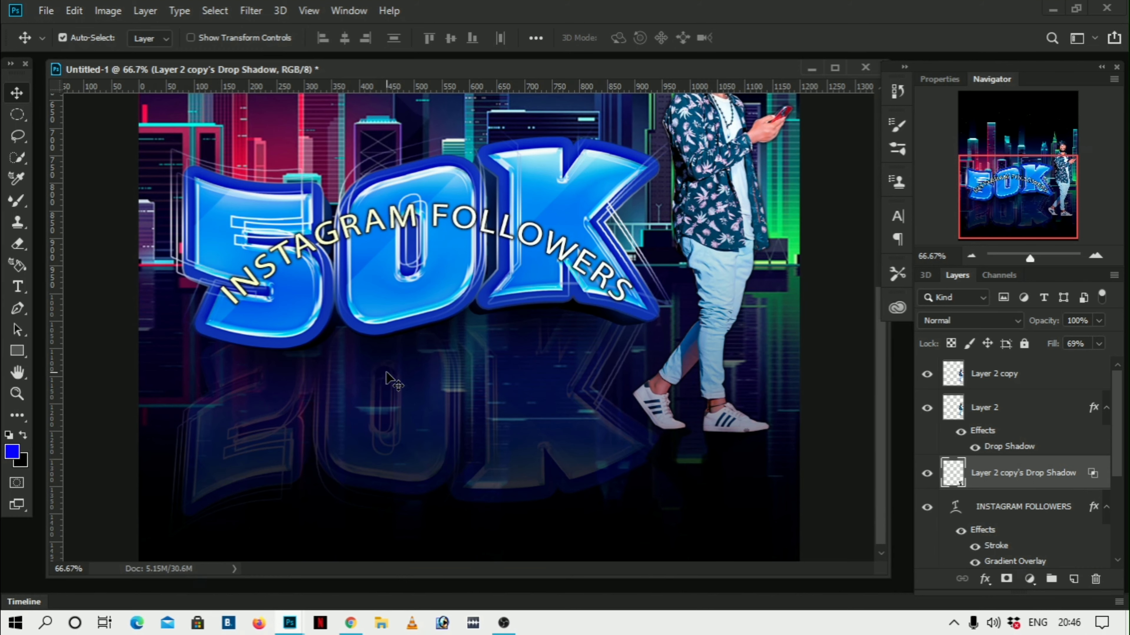
{"action": "scroll", "coordinate": [756, 498], "scroll_direction": "up", "scroll_amount": 1}
{"action": "scroll", "coordinate": [613, 316], "scroll_direction": "up", "scroll_amount": 1}
{"action": "scroll", "coordinate": [614, 316], "scroll_direction": "down", "scroll_amount": 1}
{"action": "scroll", "coordinate": [614, 316], "scroll_direction": "down", "scroll_amount": 1}
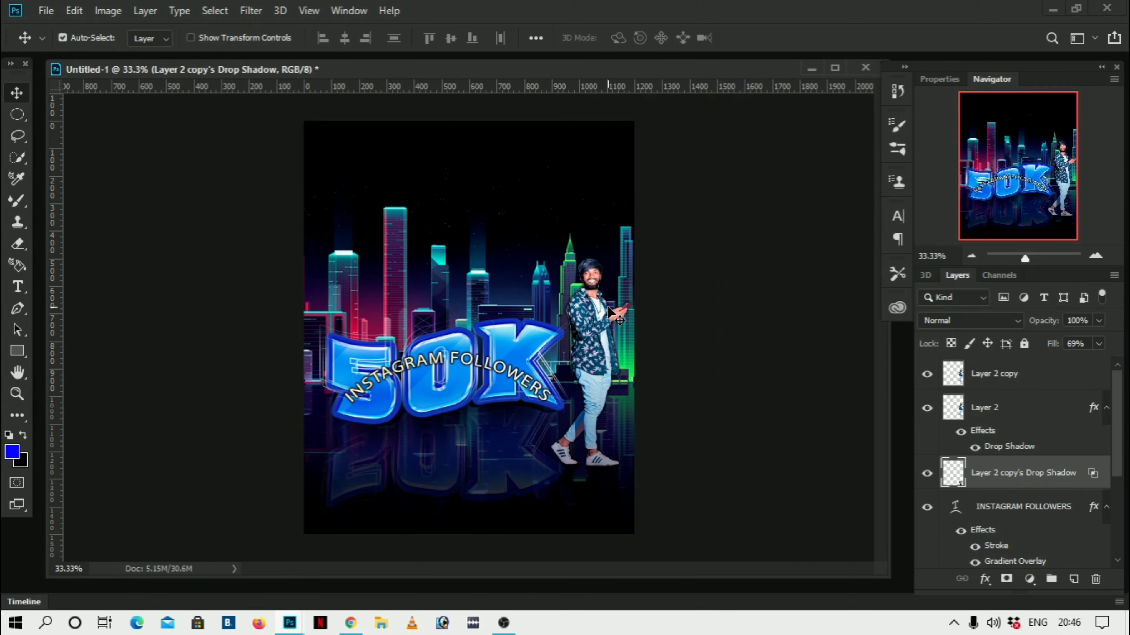
{"action": "scroll", "coordinate": [613, 316], "scroll_direction": "up", "scroll_amount": 1}
{"action": "scroll", "coordinate": [721, 387], "scroll_direction": "down", "scroll_amount": 2}
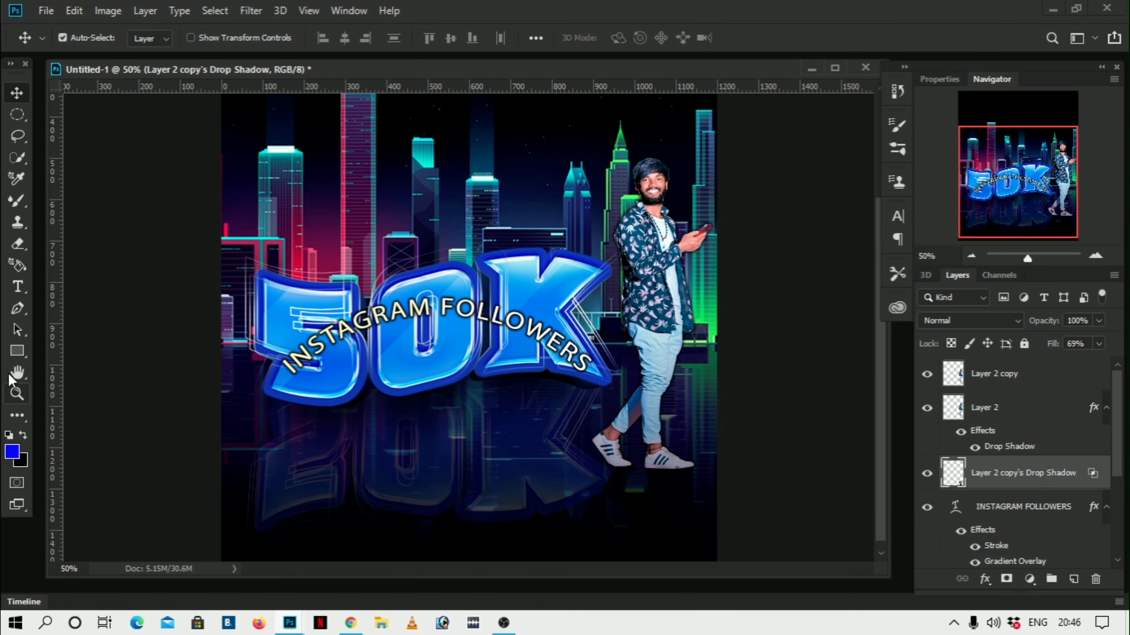
Add a 12 px 'DESIGNED BY DSR EDITS' text layer near the poster's bottom, above Layer 2 copy.
{"action": "left_click", "coordinate": [18, 287]}
{"action": "left_click", "coordinate": [999, 383]}
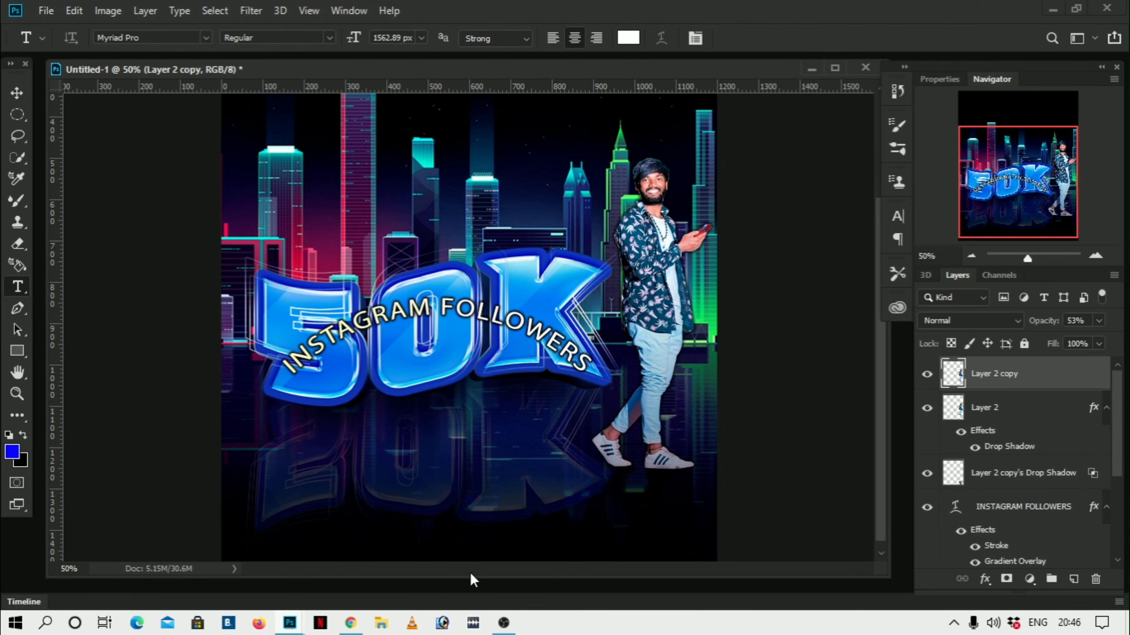
{"action": "left_click", "coordinate": [425, 539]}
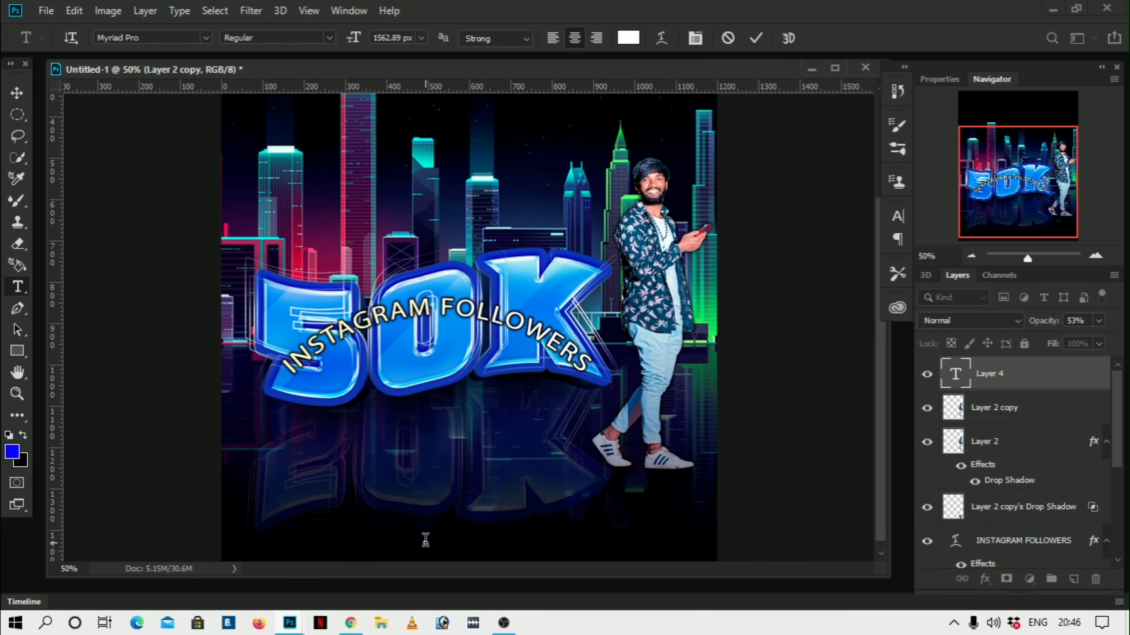
{"action": "type", "text": "D"}
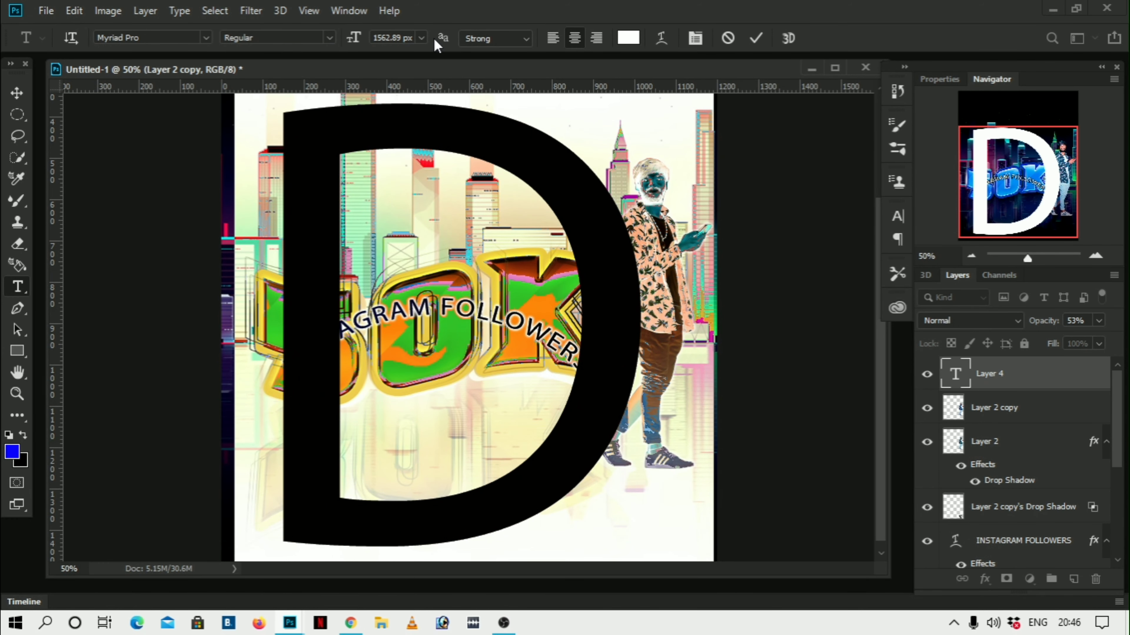
{"action": "left_click", "coordinate": [422, 38]}
{"action": "left_click", "coordinate": [422, 136]}
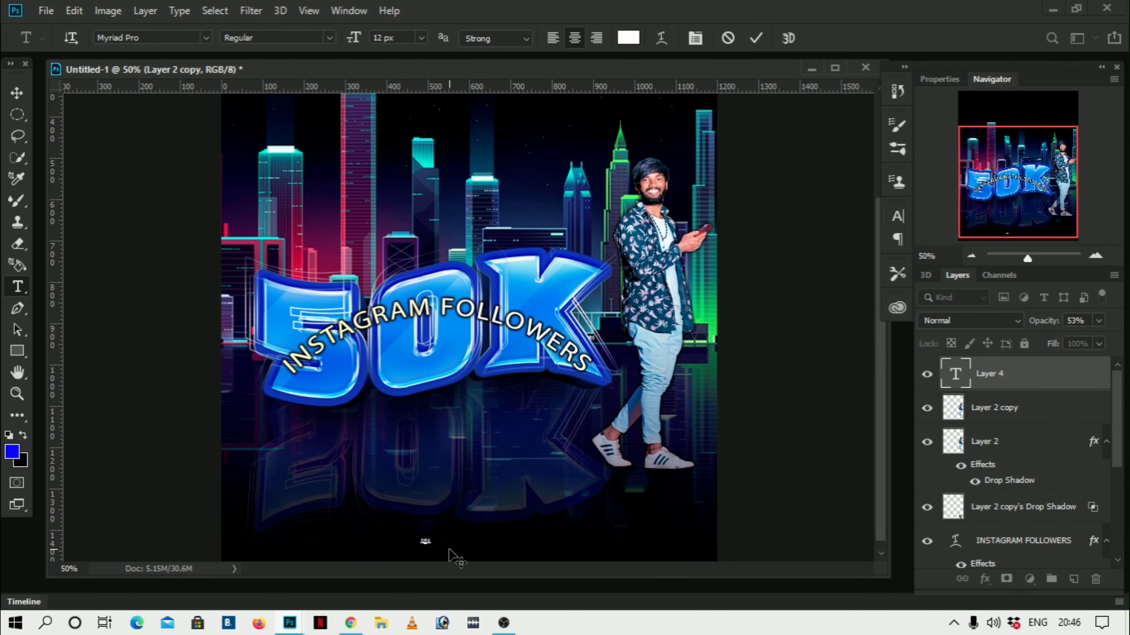
{"action": "type", "text": "gned"}
{"action": "type", "text": "DSR"}
{"action": "type", "text": "EDITS"}
{"action": "left_click", "coordinate": [16, 93]}
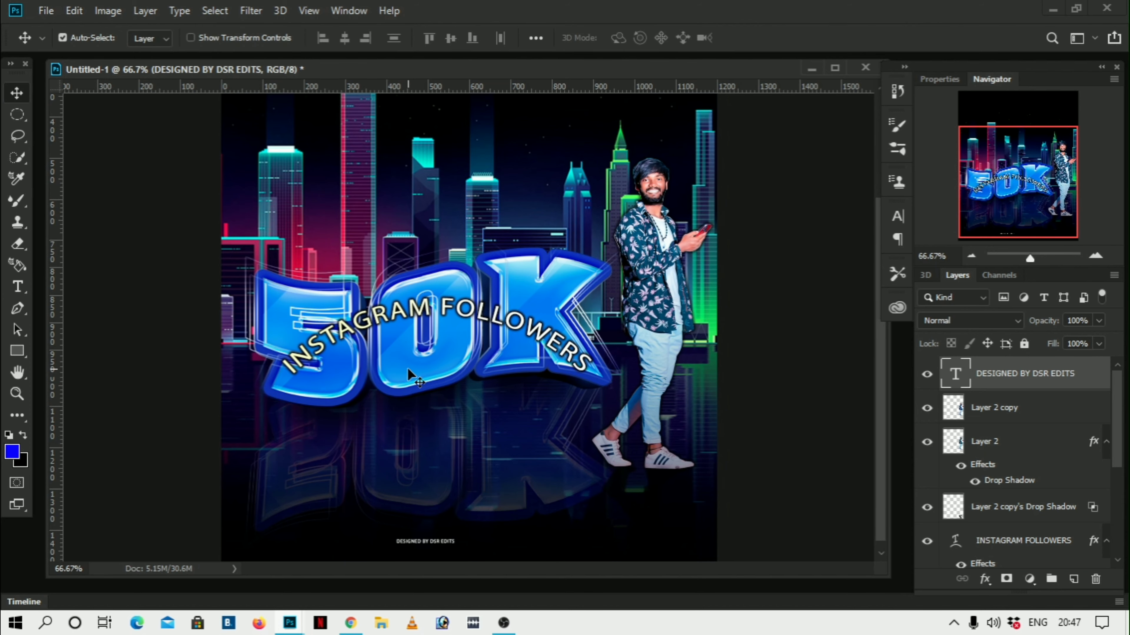
Lock the city background layer and centre the credit text horizontally on the poster.
{"action": "key", "text": "ctrl+plus"}
{"action": "scroll", "coordinate": [450, 525], "scroll_direction": "down", "scroll_amount": 2}
{"action": "scroll", "coordinate": [450, 525], "scroll_direction": "down", "scroll_amount": 2}
{"action": "mouse_move", "coordinate": [426, 521]}
{"action": "left_mouse_down"}
{"action": "mouse_move", "coordinate": [455, 523]}
{"action": "mouse_move", "coordinate": [434, 520]}
{"action": "left_mouse_up"}
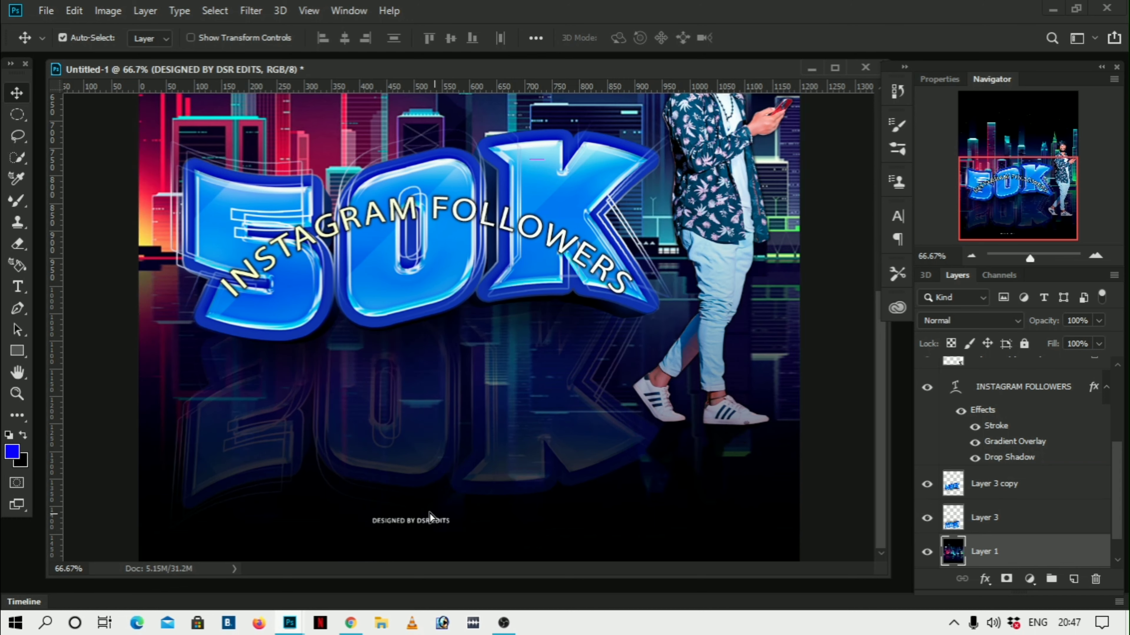
{"action": "scroll", "coordinate": [1088, 534], "scroll_direction": "down", "scroll_amount": 1}
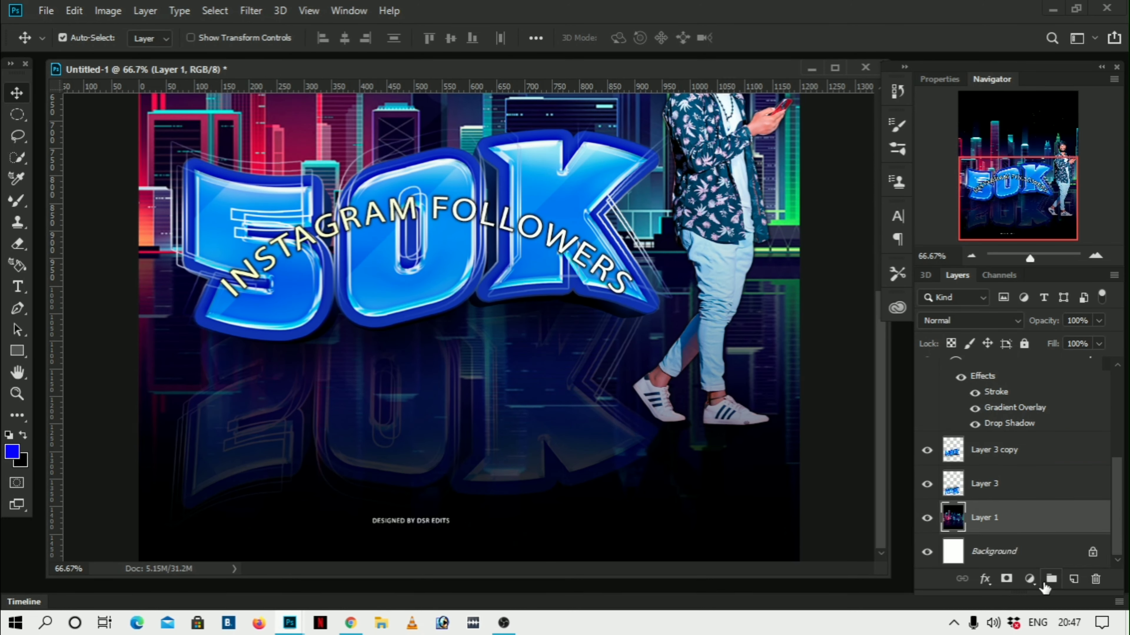
{"action": "left_click", "coordinate": [1024, 344]}
{"action": "left_click", "coordinate": [434, 526]}
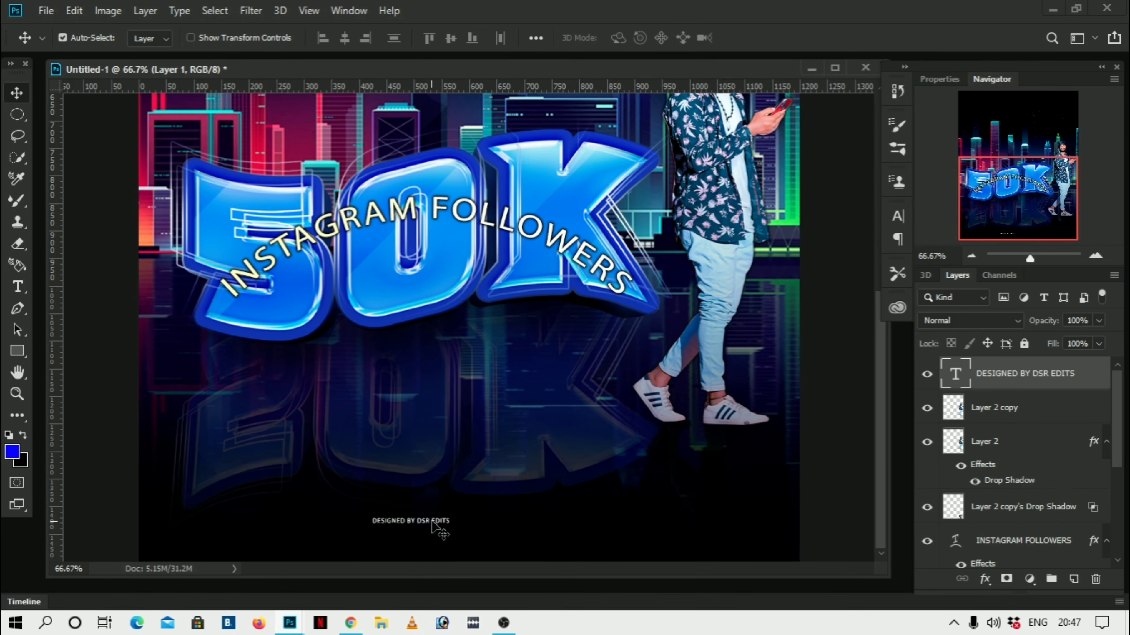
{"action": "left_click_drag", "start_coordinate": [458, 524], "coordinate": [486, 524]}
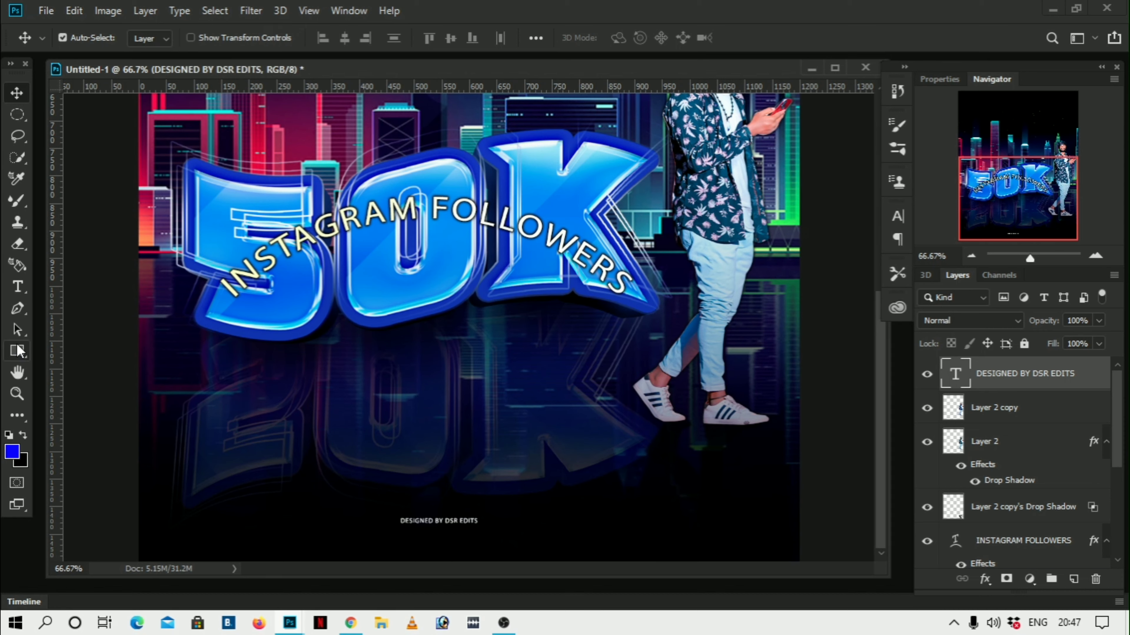
Select the credit text and enlarge it with a free transform.
{"action": "left_click", "coordinate": [18, 288]}
{"action": "left_click", "coordinate": [423, 522]}
{"action": "key", "text": "ctrl+a"}
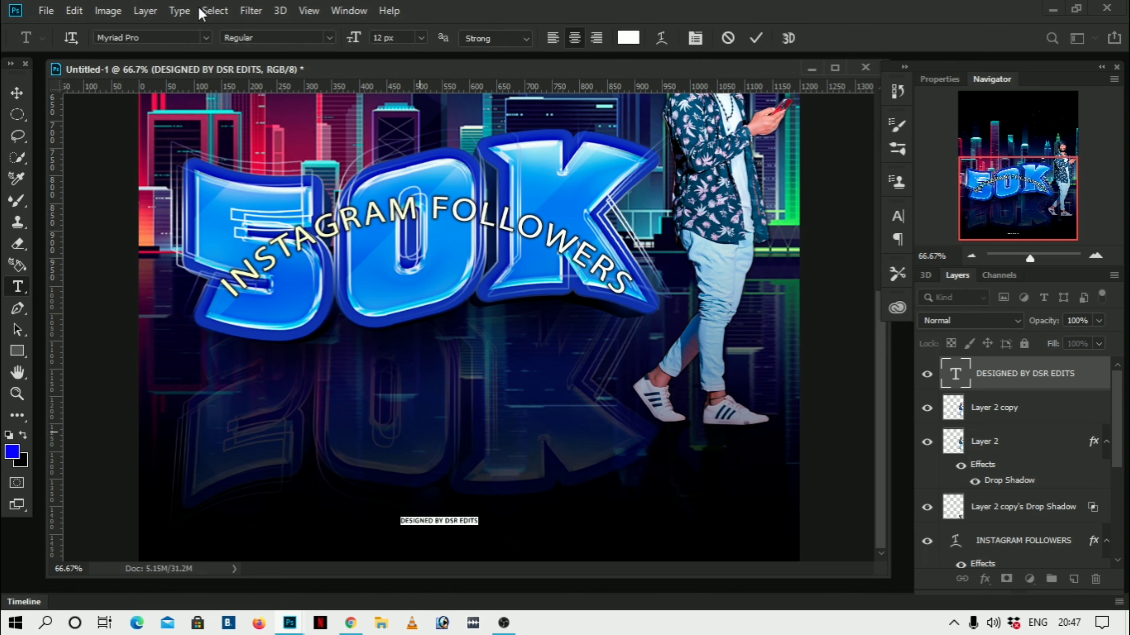
{"action": "left_click", "coordinate": [17, 93]}
{"action": "key", "text": "ctrl+t"}
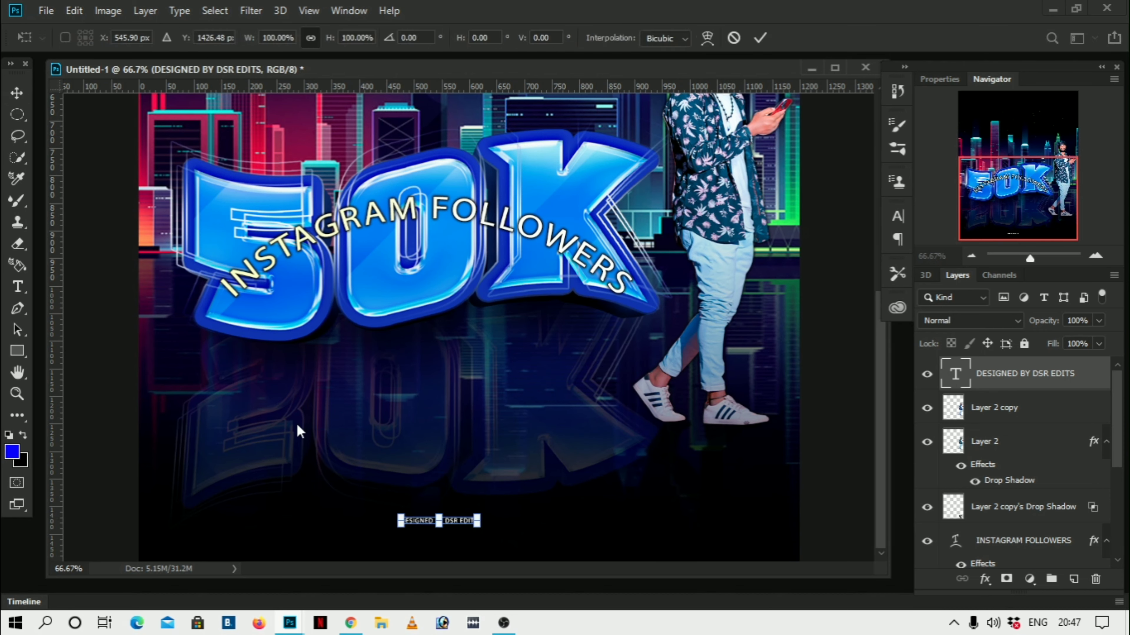
{"action": "left_click_drag", "start_coordinate": [477, 525], "coordinate": [596, 539]}
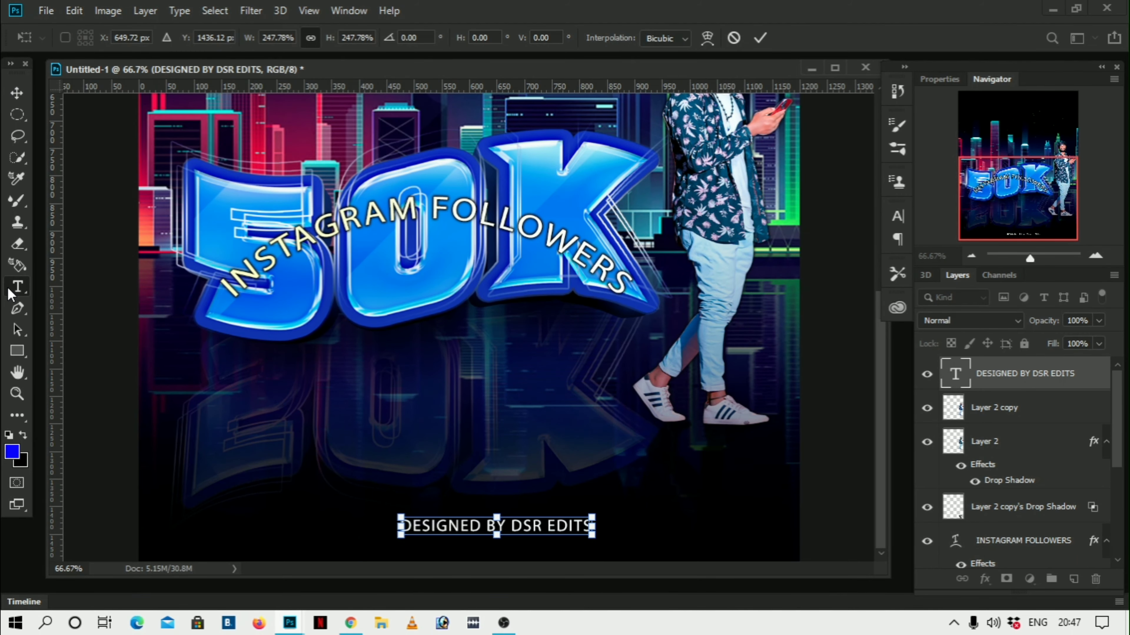
Change the credit text's font to Minion Variable Concept.
{"action": "left_click", "coordinate": [17, 287]}
{"action": "left_click", "coordinate": [494, 525]}
{"action": "key", "text": "ctrl+a"}
{"action": "left_click", "coordinate": [206, 38]}
{"action": "left_click", "coordinate": [306, 330]}
{"action": "left_click", "coordinate": [17, 93]}
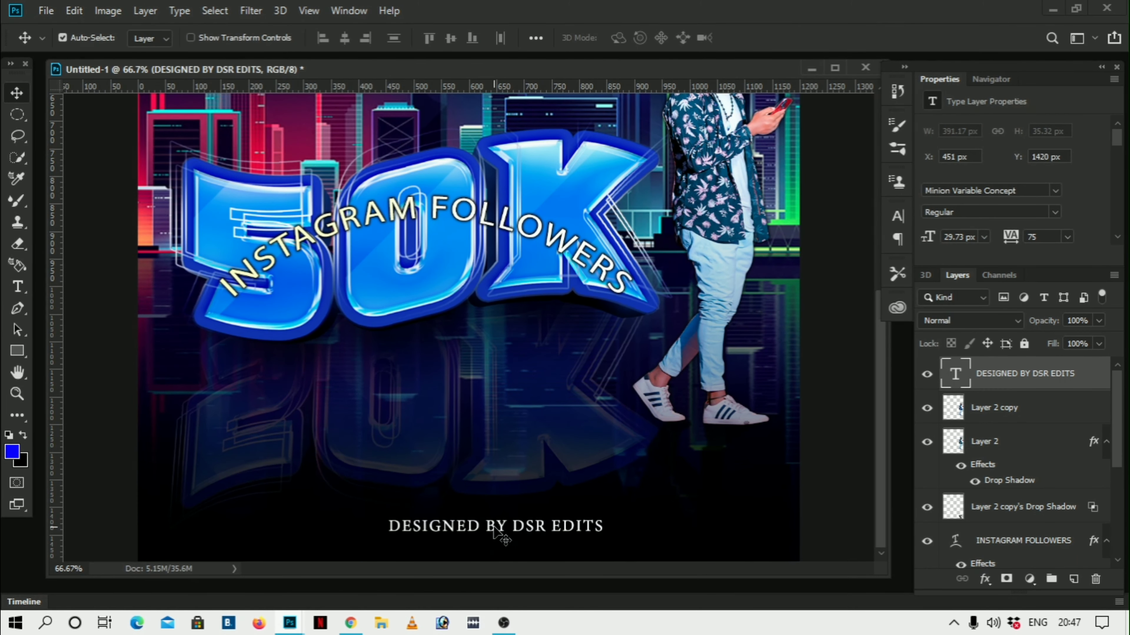
Confirm the credit's transform and lower its layer opacity.
{"action": "key", "text": "ctrl+t"}
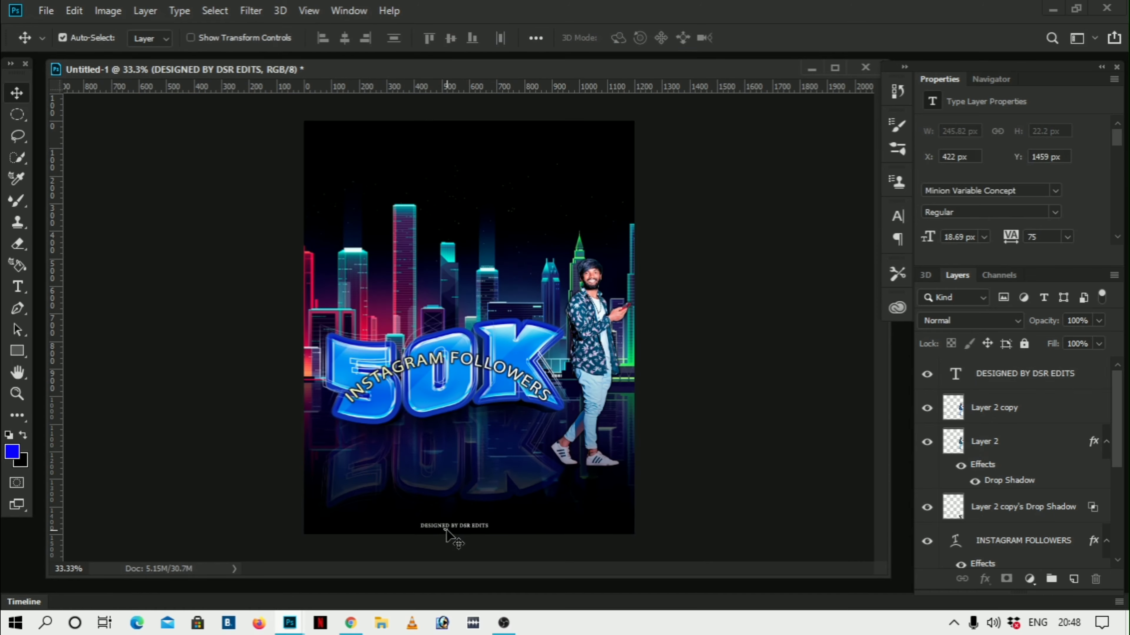
{"action": "key", "text": "Return"}
{"action": "left_click", "coordinate": [1099, 321]}
{"action": "left_click_drag", "start_coordinate": [1102, 338], "coordinate": [1053, 339]}
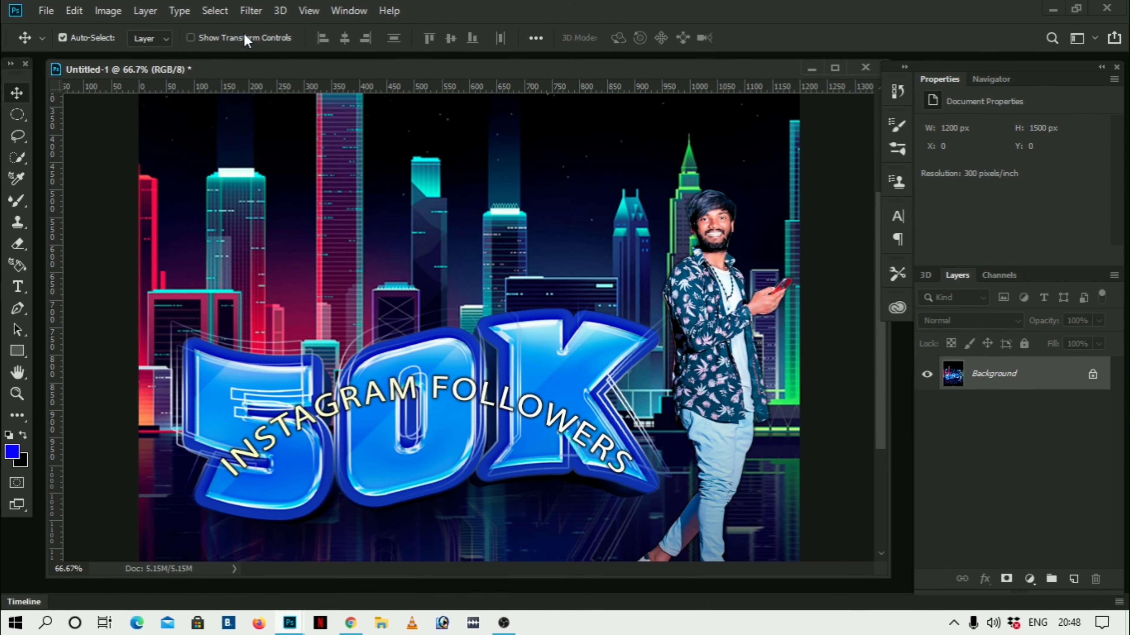
Open the Camera Raw filter and fit the whole poster in view.
{"action": "left_click", "coordinate": [251, 10]}
{"action": "left_click", "coordinate": [317, 111]}
{"action": "left_click", "coordinate": [991, 79]}
Save the poster as a maximum-quality JPEG named INSTAPOST.
{"action": "key", "text": "ctrl+0"}
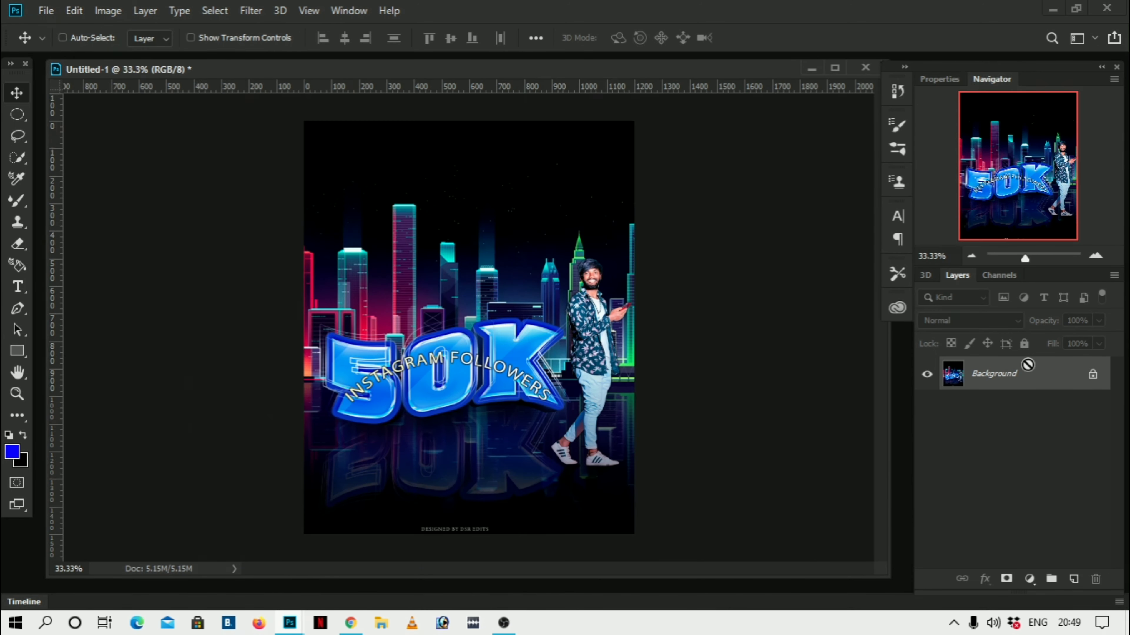
{"action": "left_click", "coordinate": [46, 10]}
{"action": "left_click", "coordinate": [99, 190]}
{"action": "key", "text": "BackSpace"}
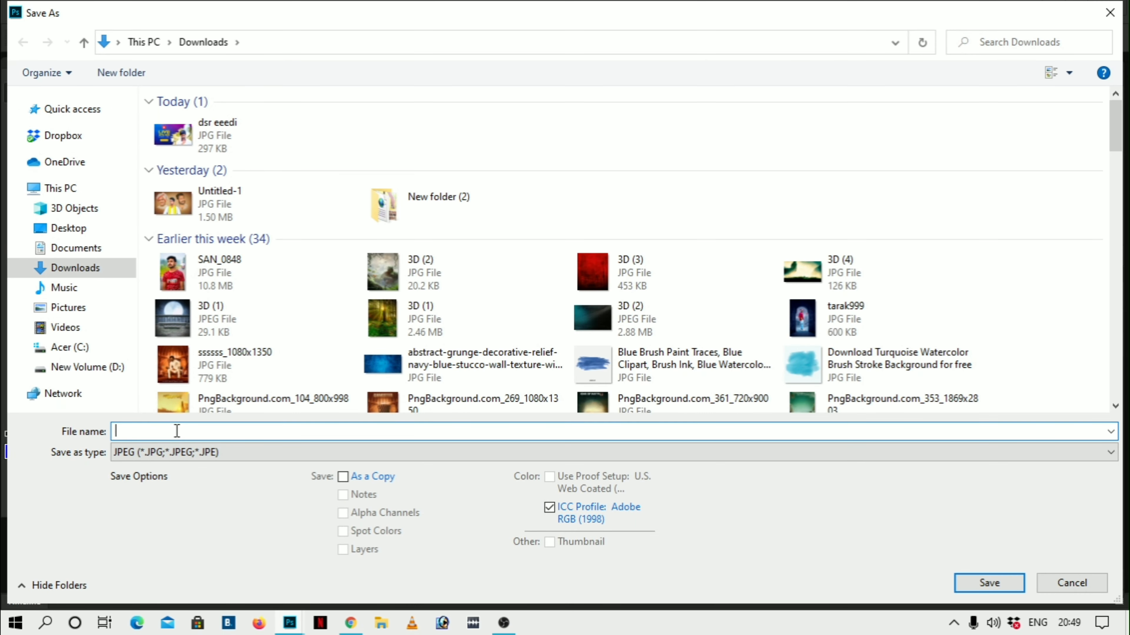
{"action": "type", "text": "INSTAPOST"}
{"action": "key", "text": "Return"}
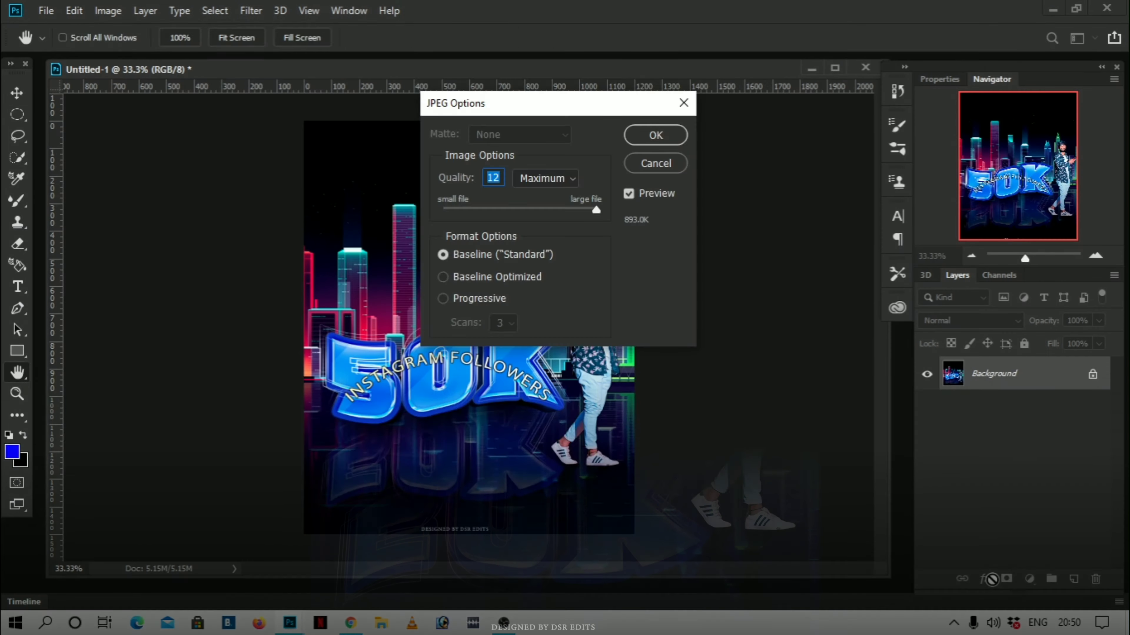
{"action": "key", "text": "Return"}
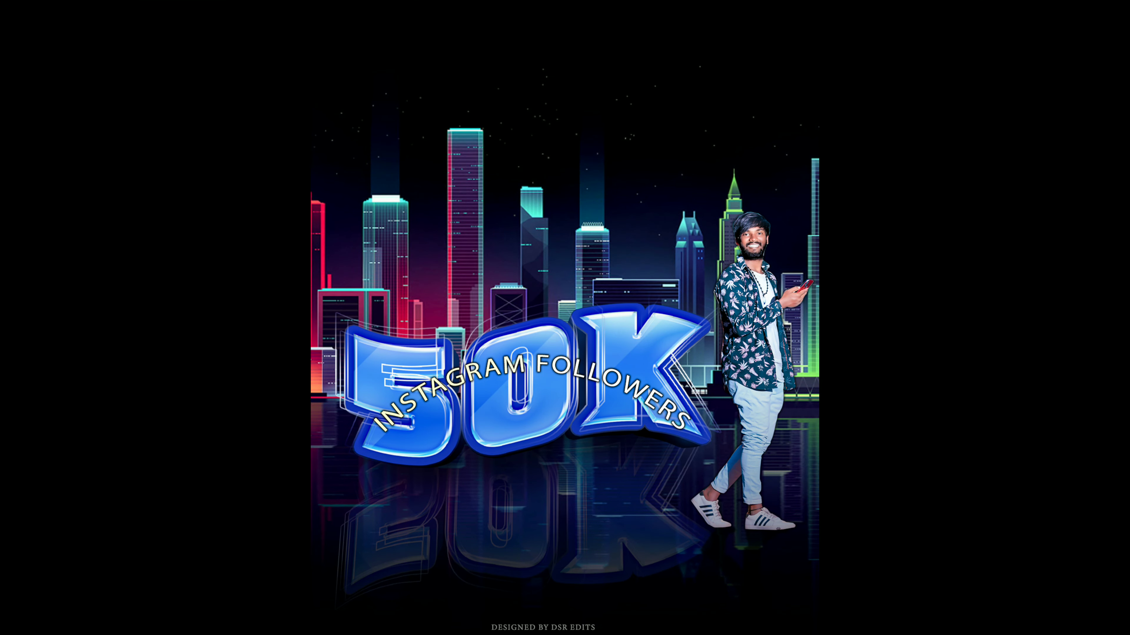